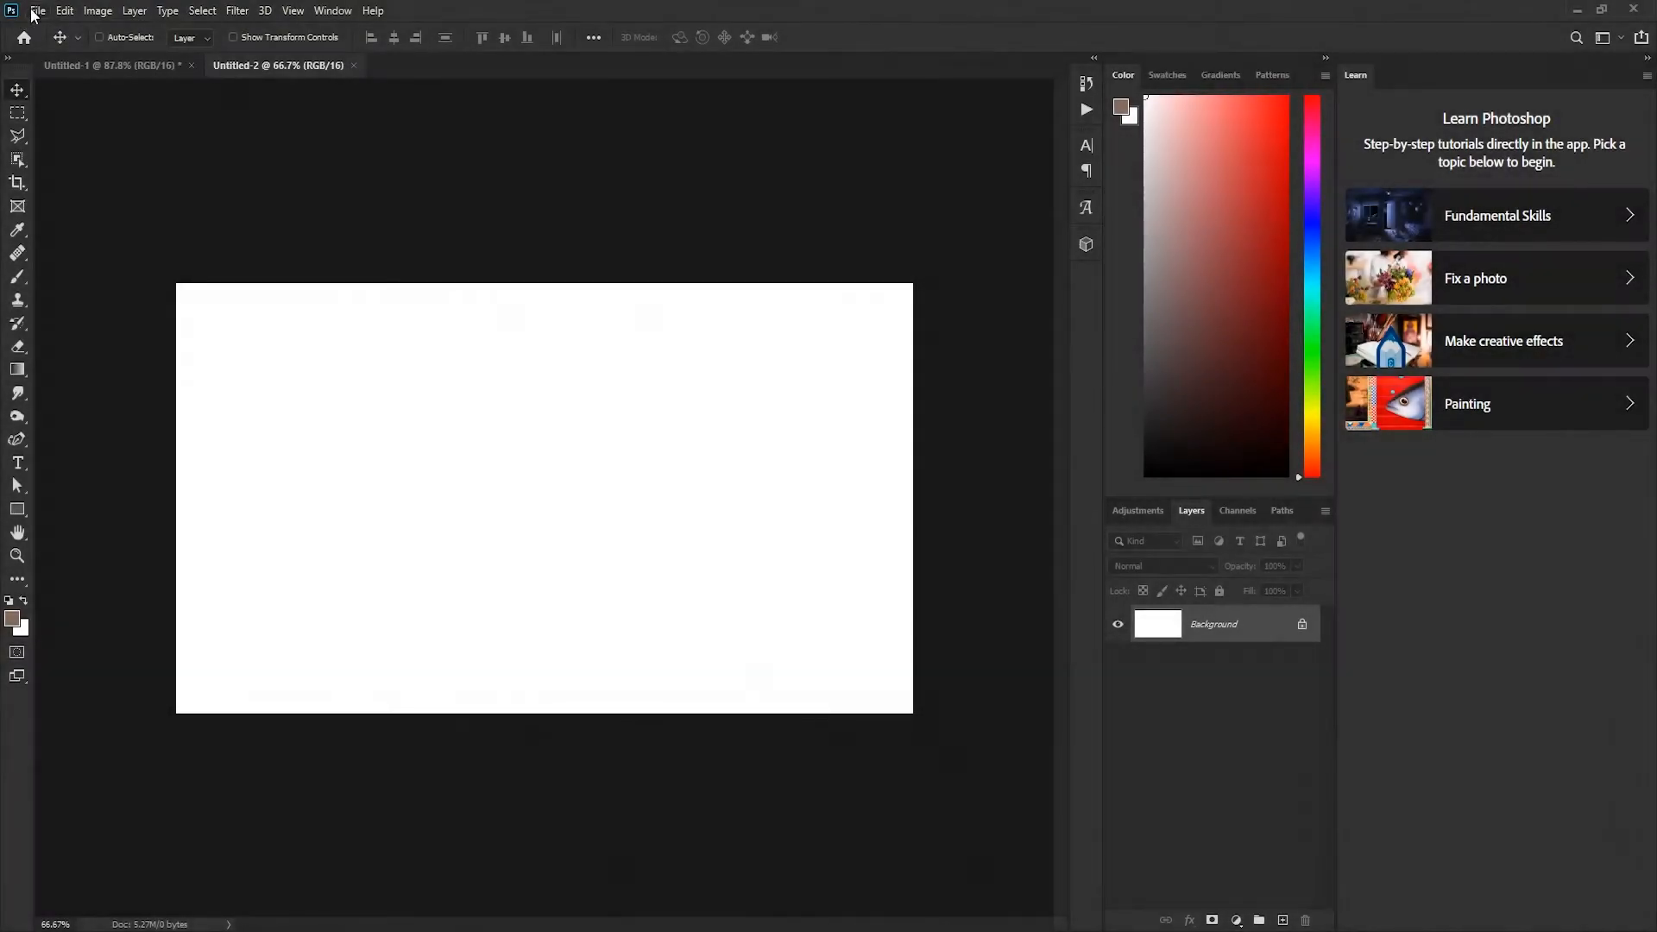
- Open the stock photo of the woman waving a scarf from the Stuff folder
click(37, 11)
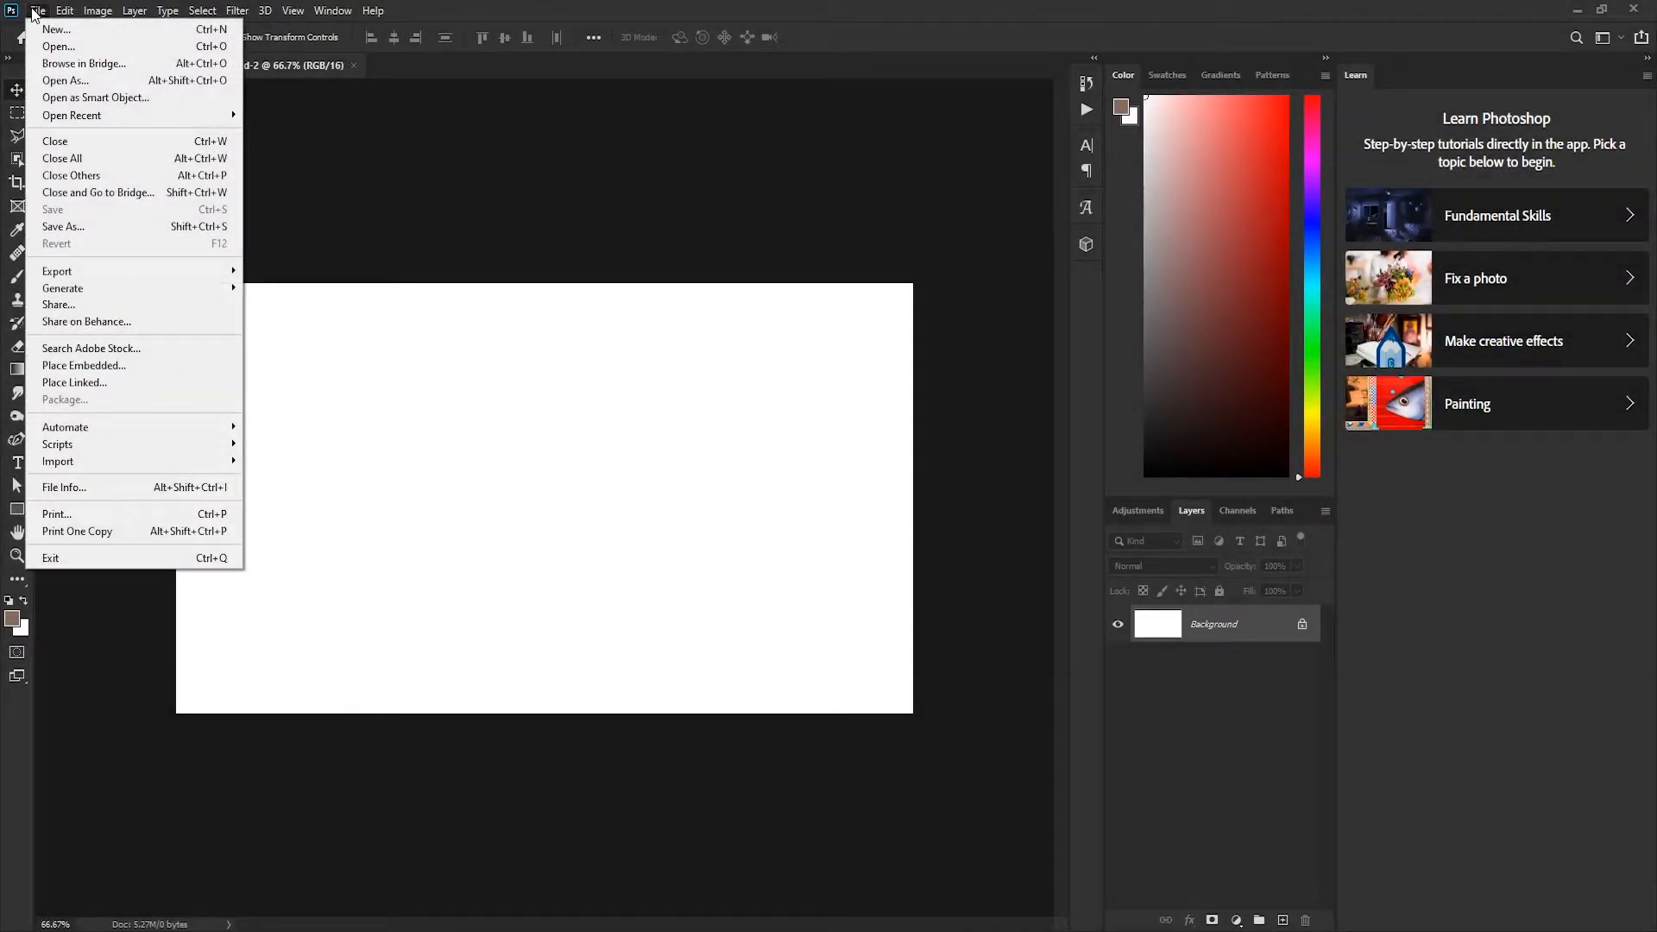
click(64, 47)
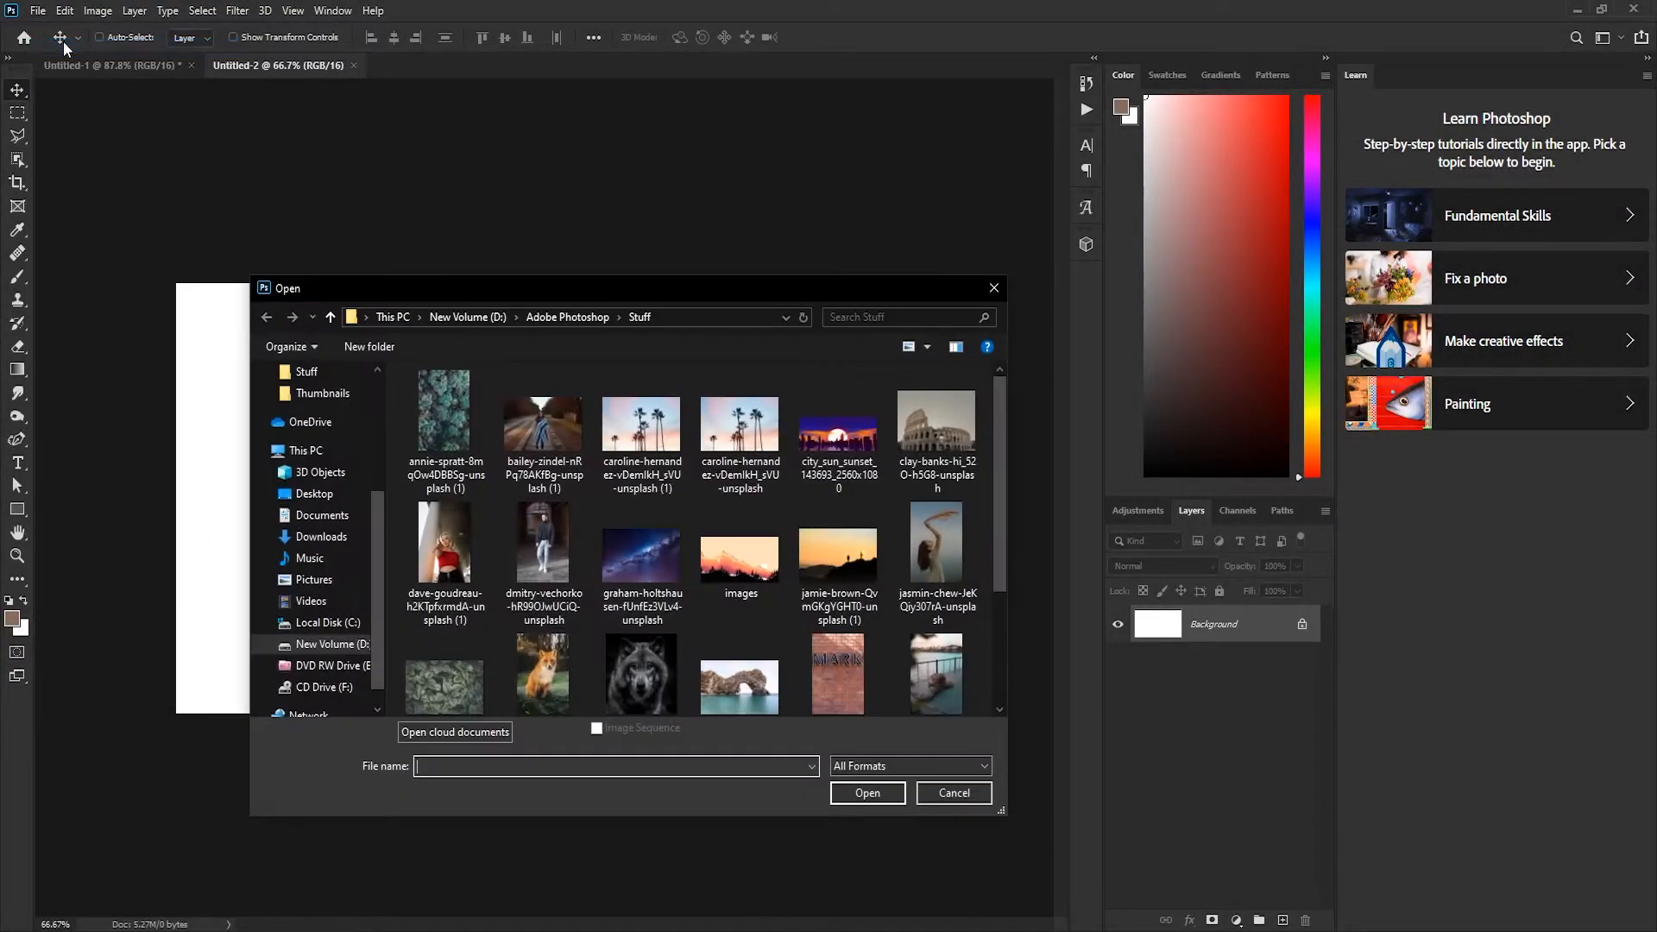
scroll(863, 518, down, 3)
click(929, 398)
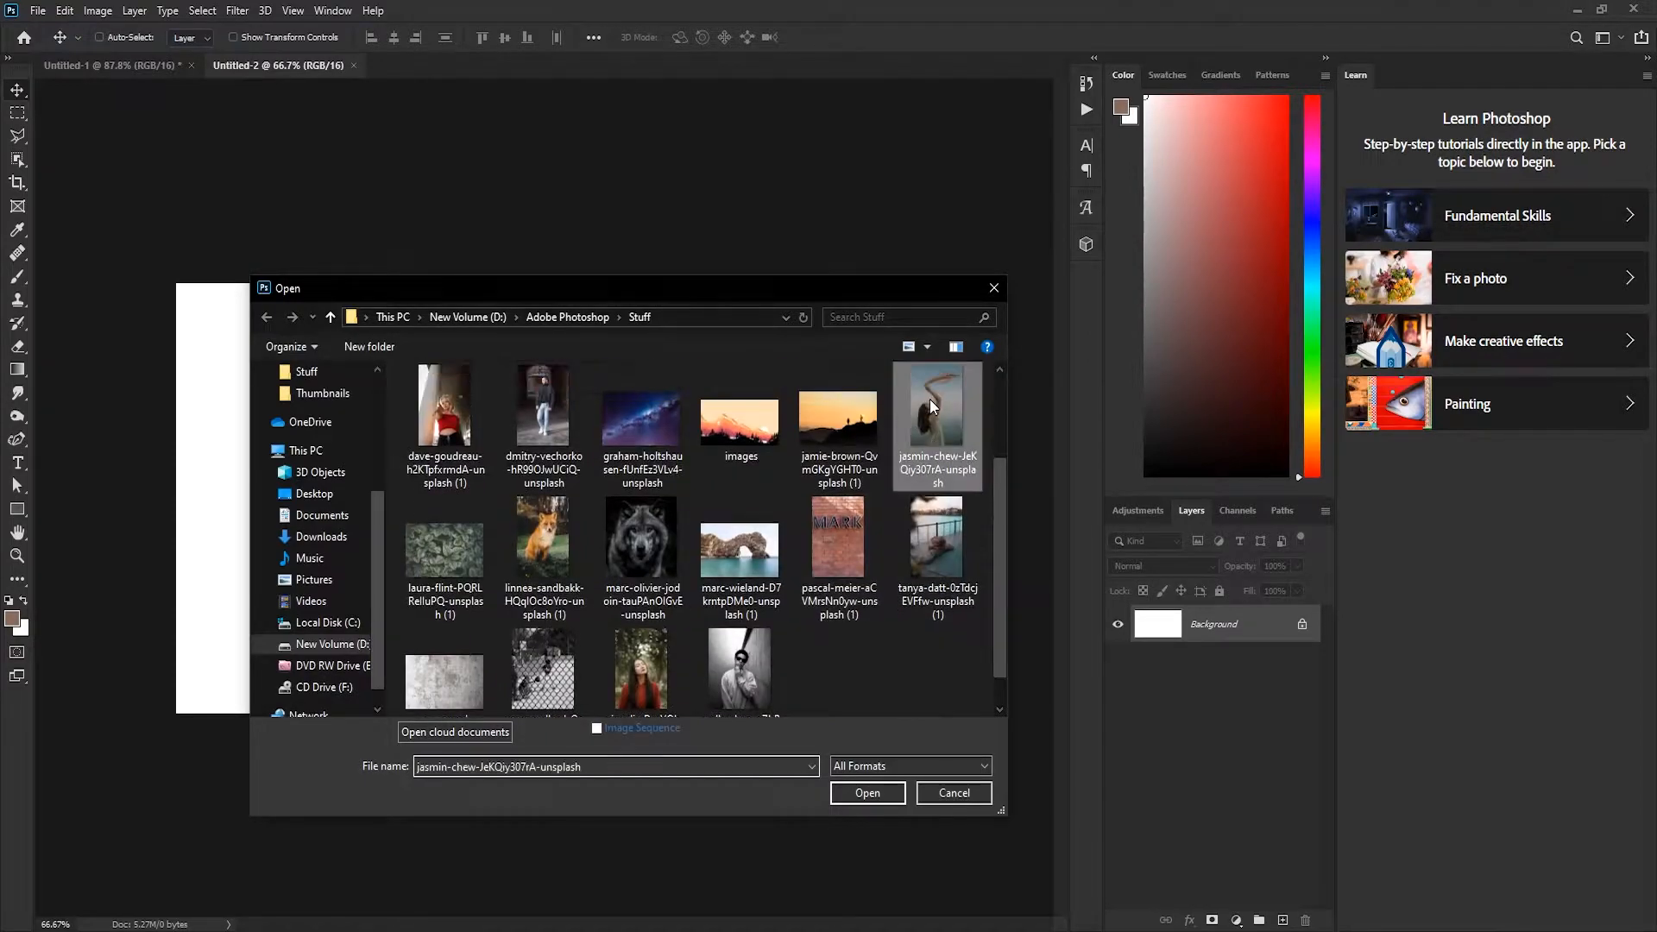
double_click(929, 399)
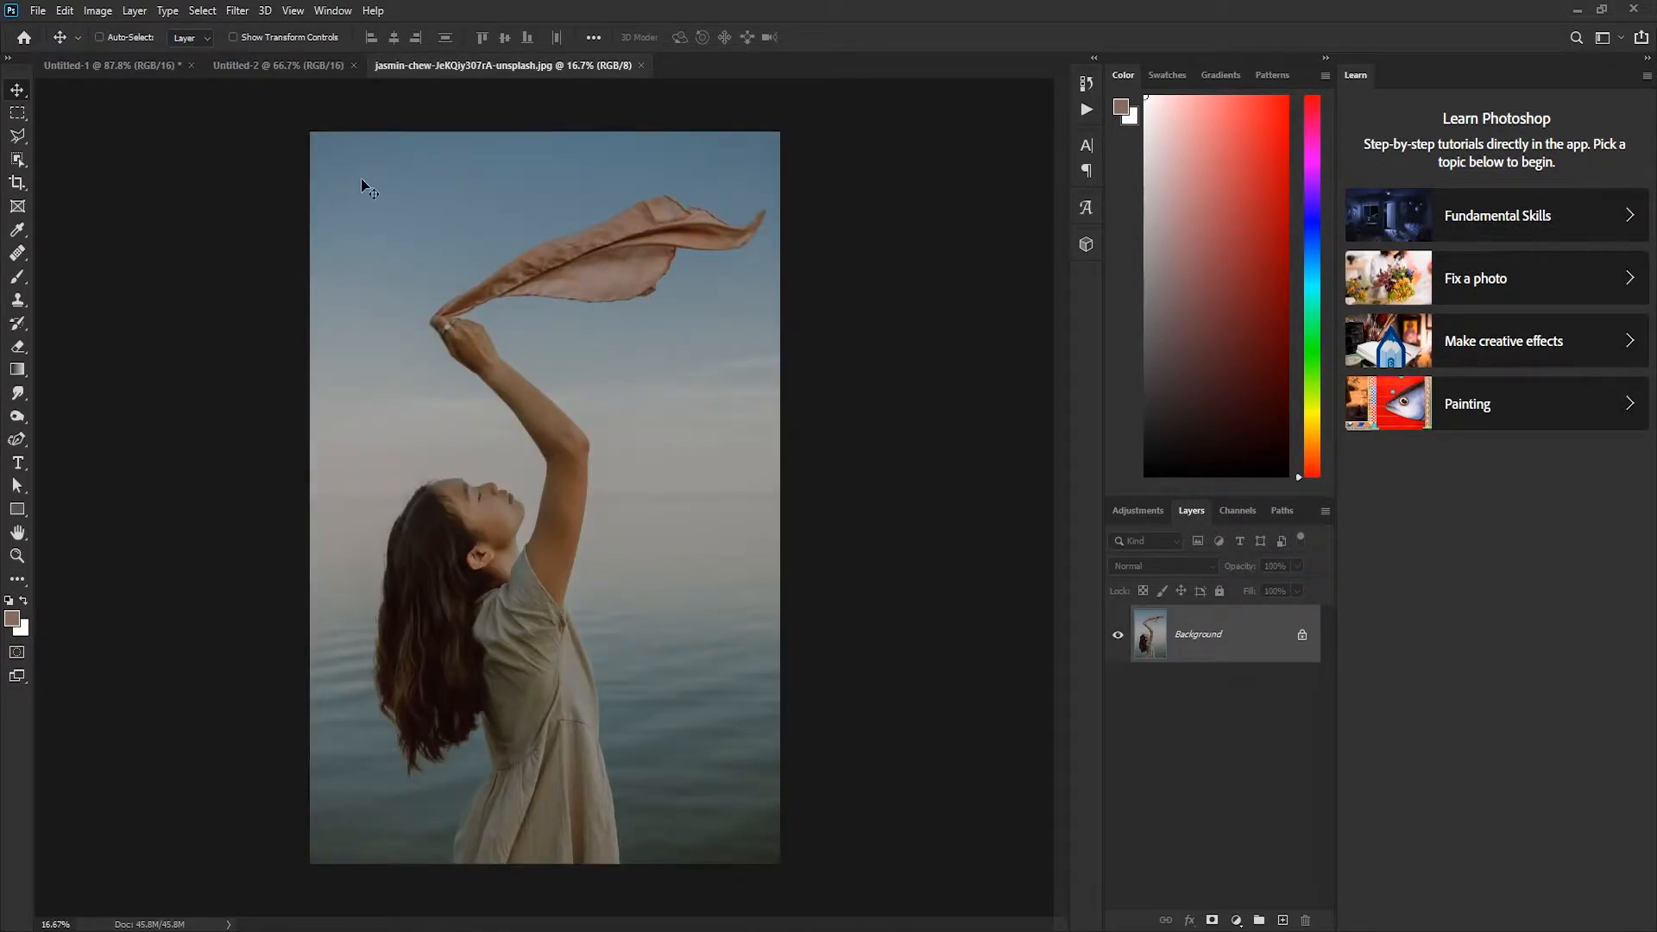
- Add a large text letter "P" to the blank Untitled-2 document and move it to the middle of the canvas
click(279, 69)
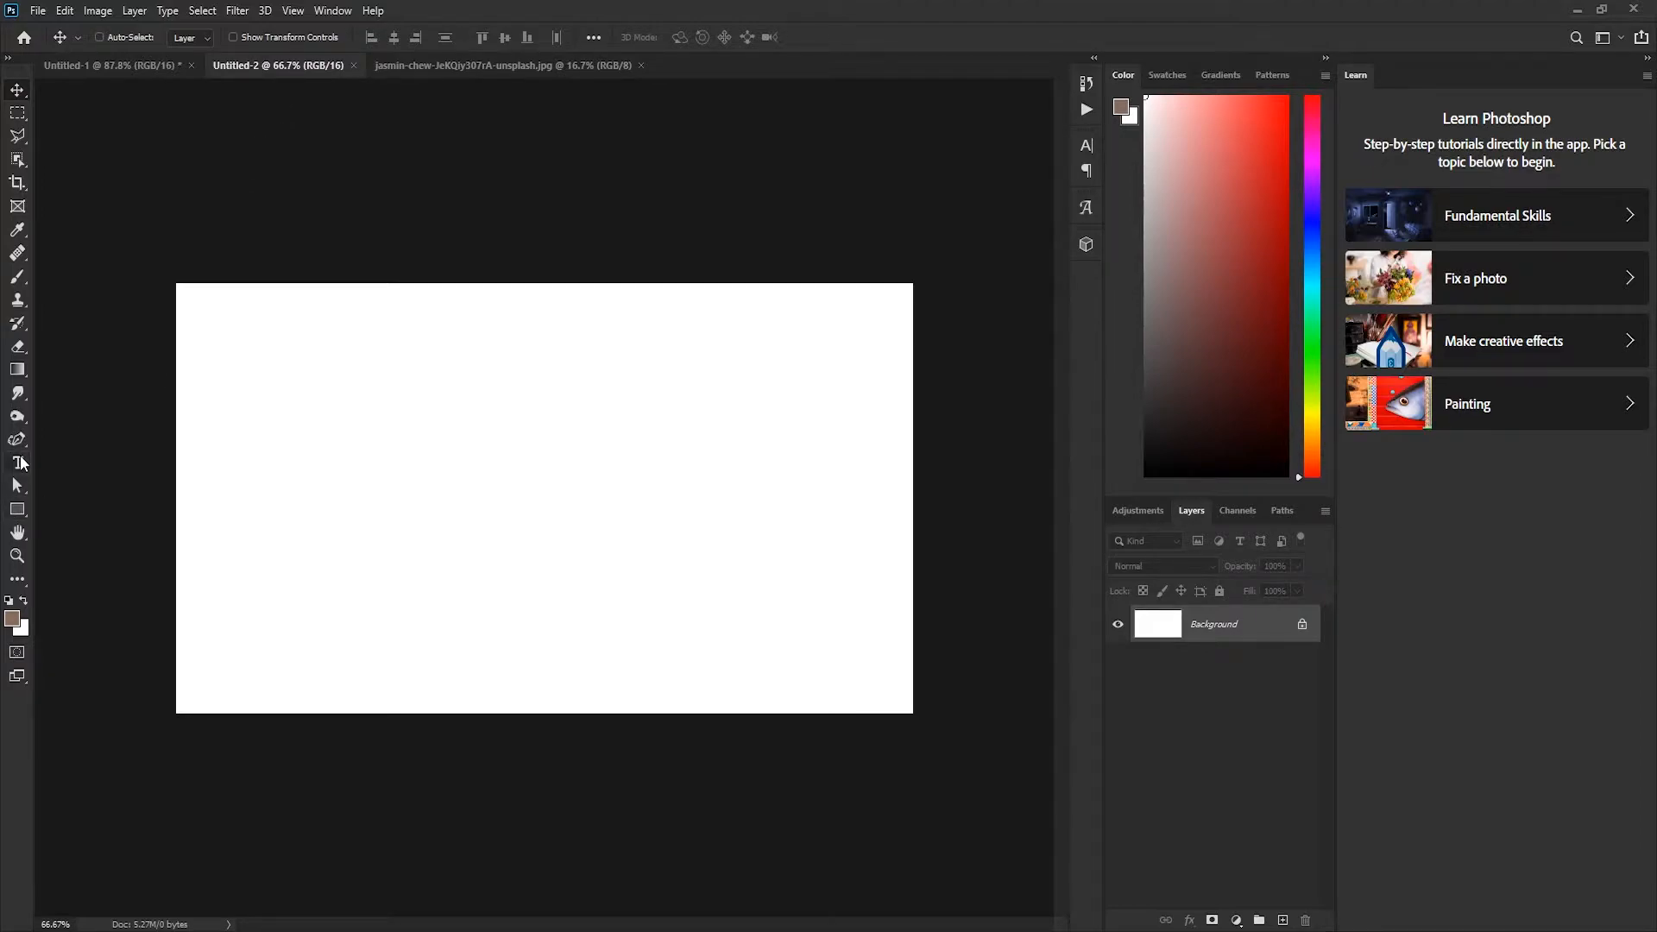
click(19, 462)
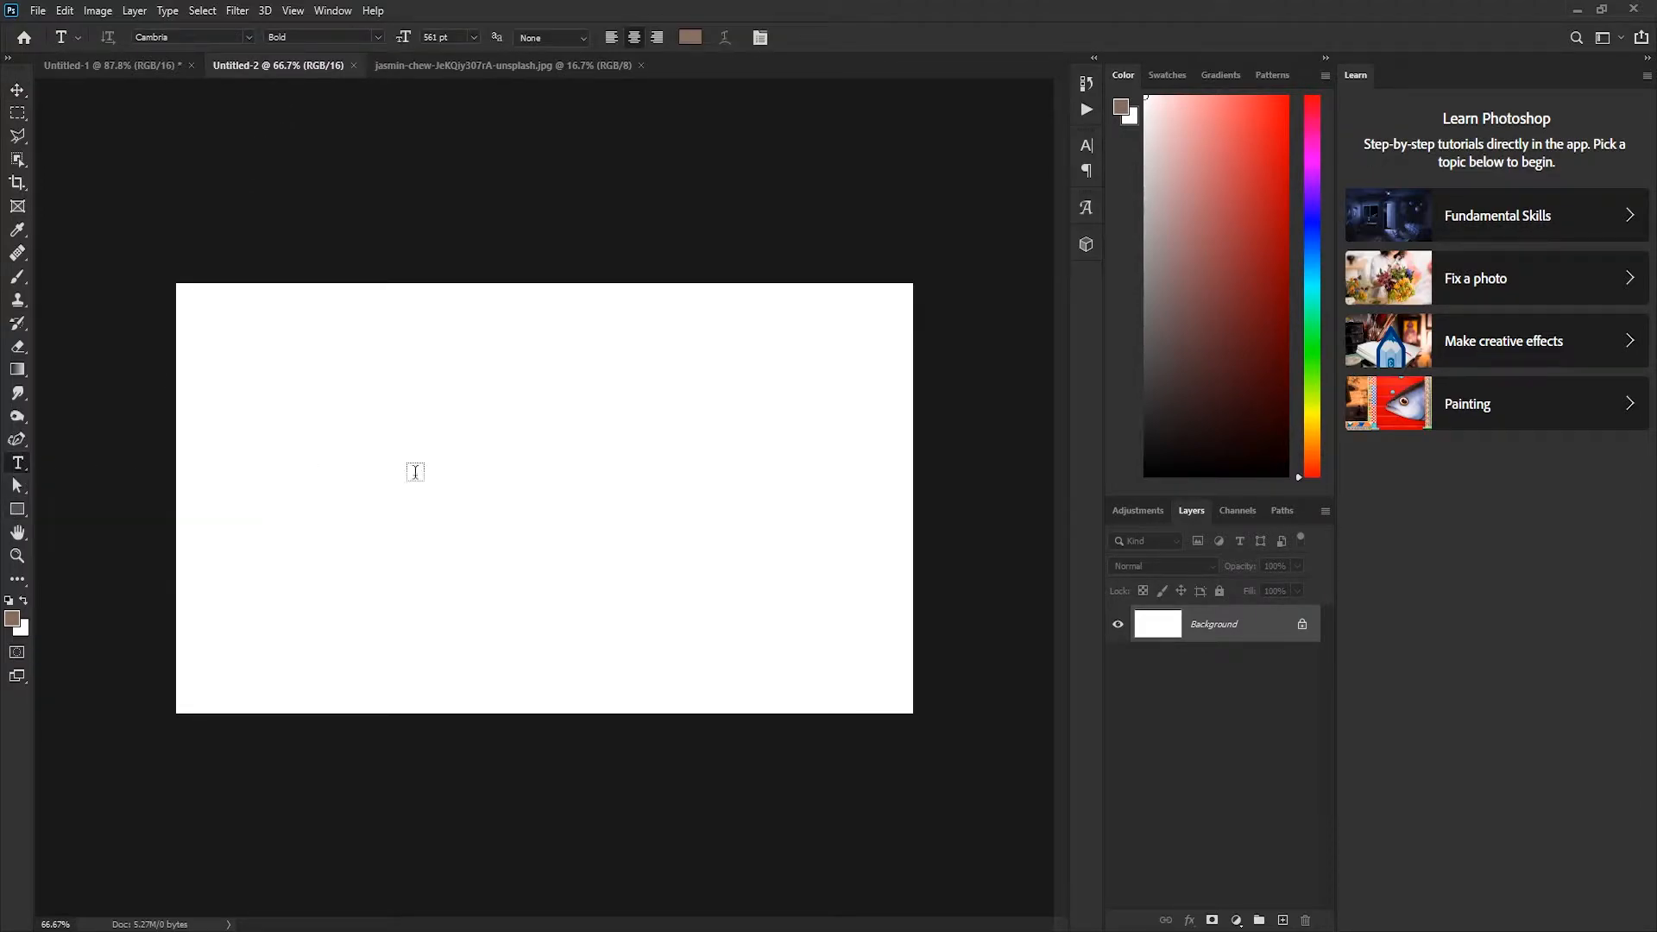
click(506, 519)
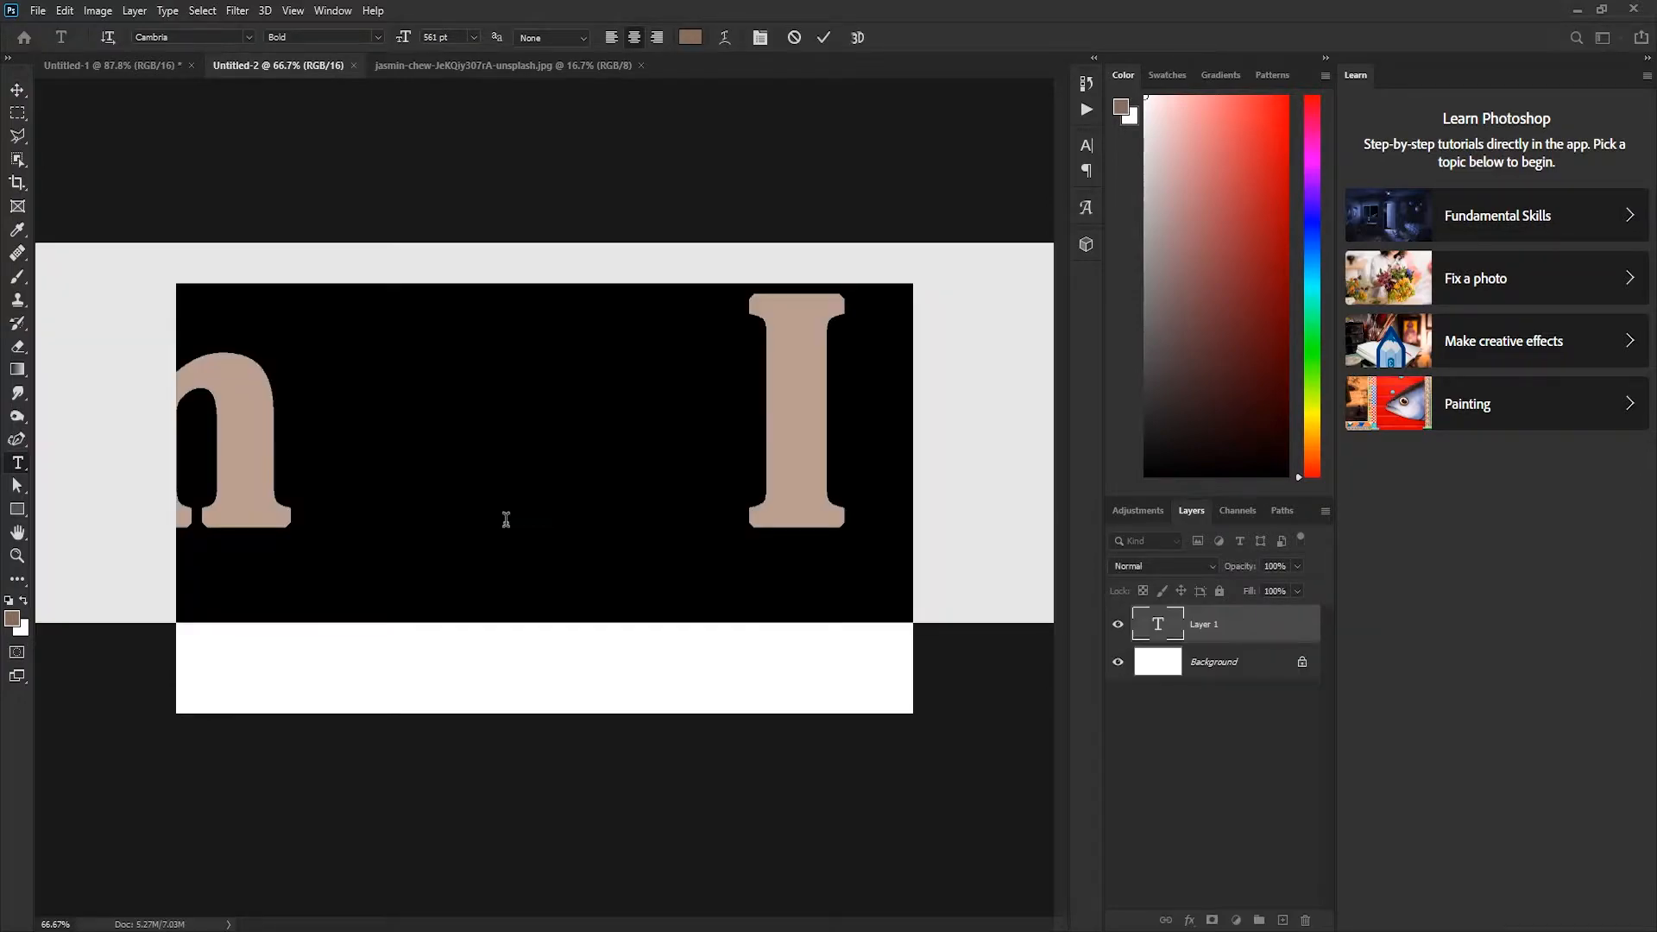
key(BackSpace)
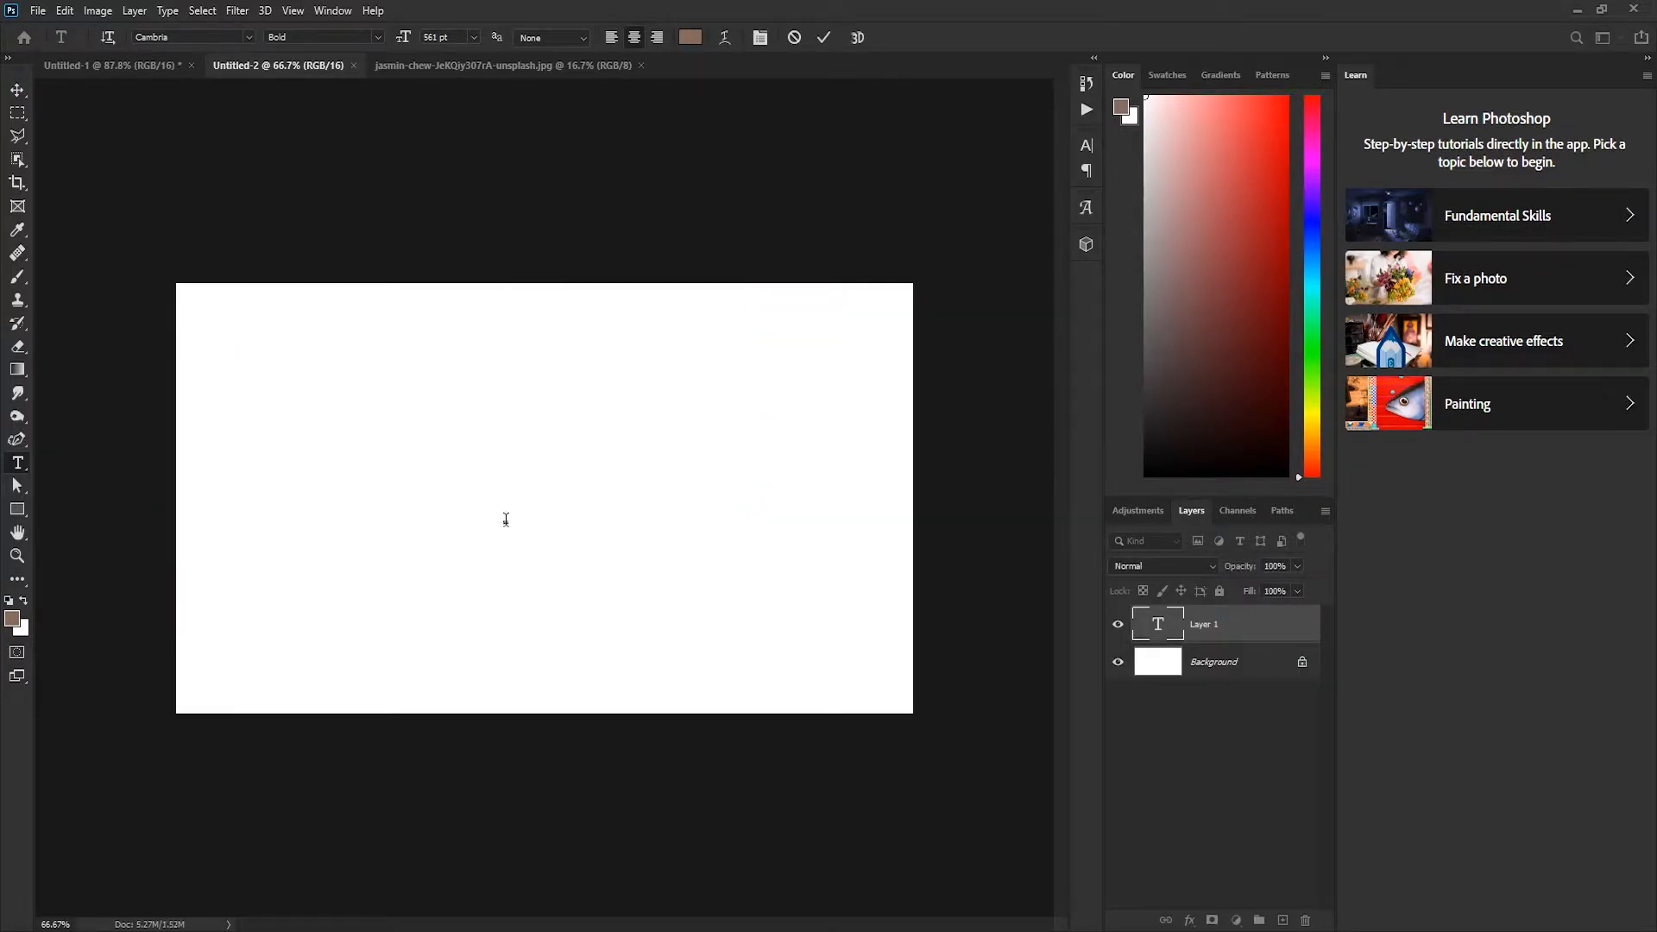
text(P)
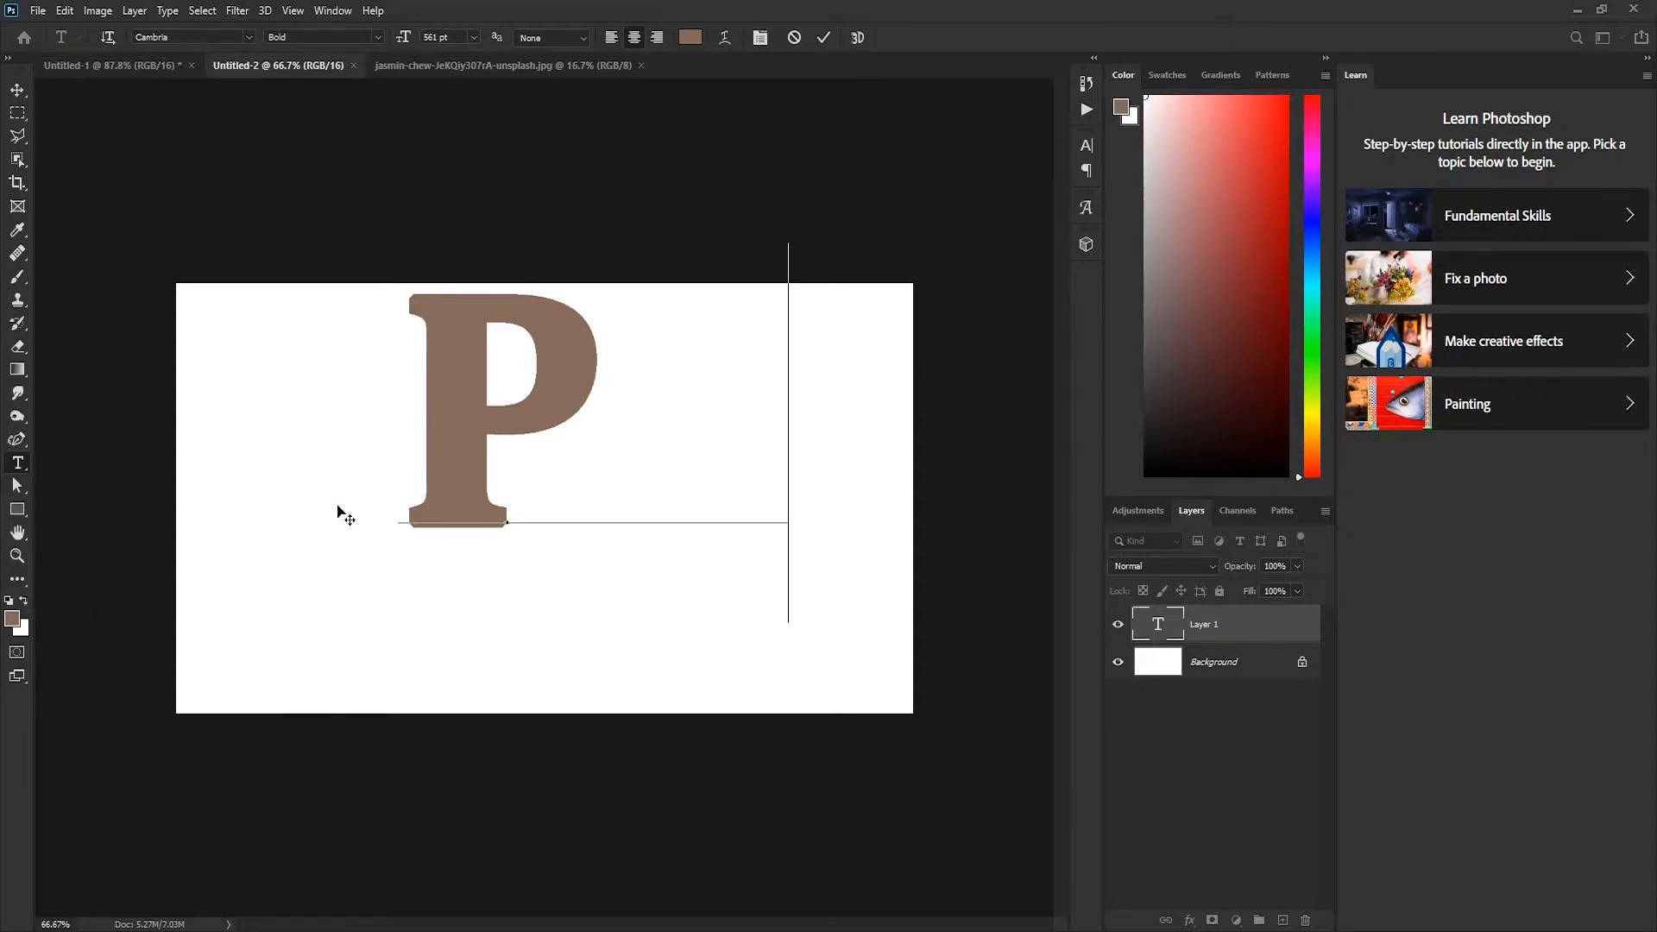
click(824, 37)
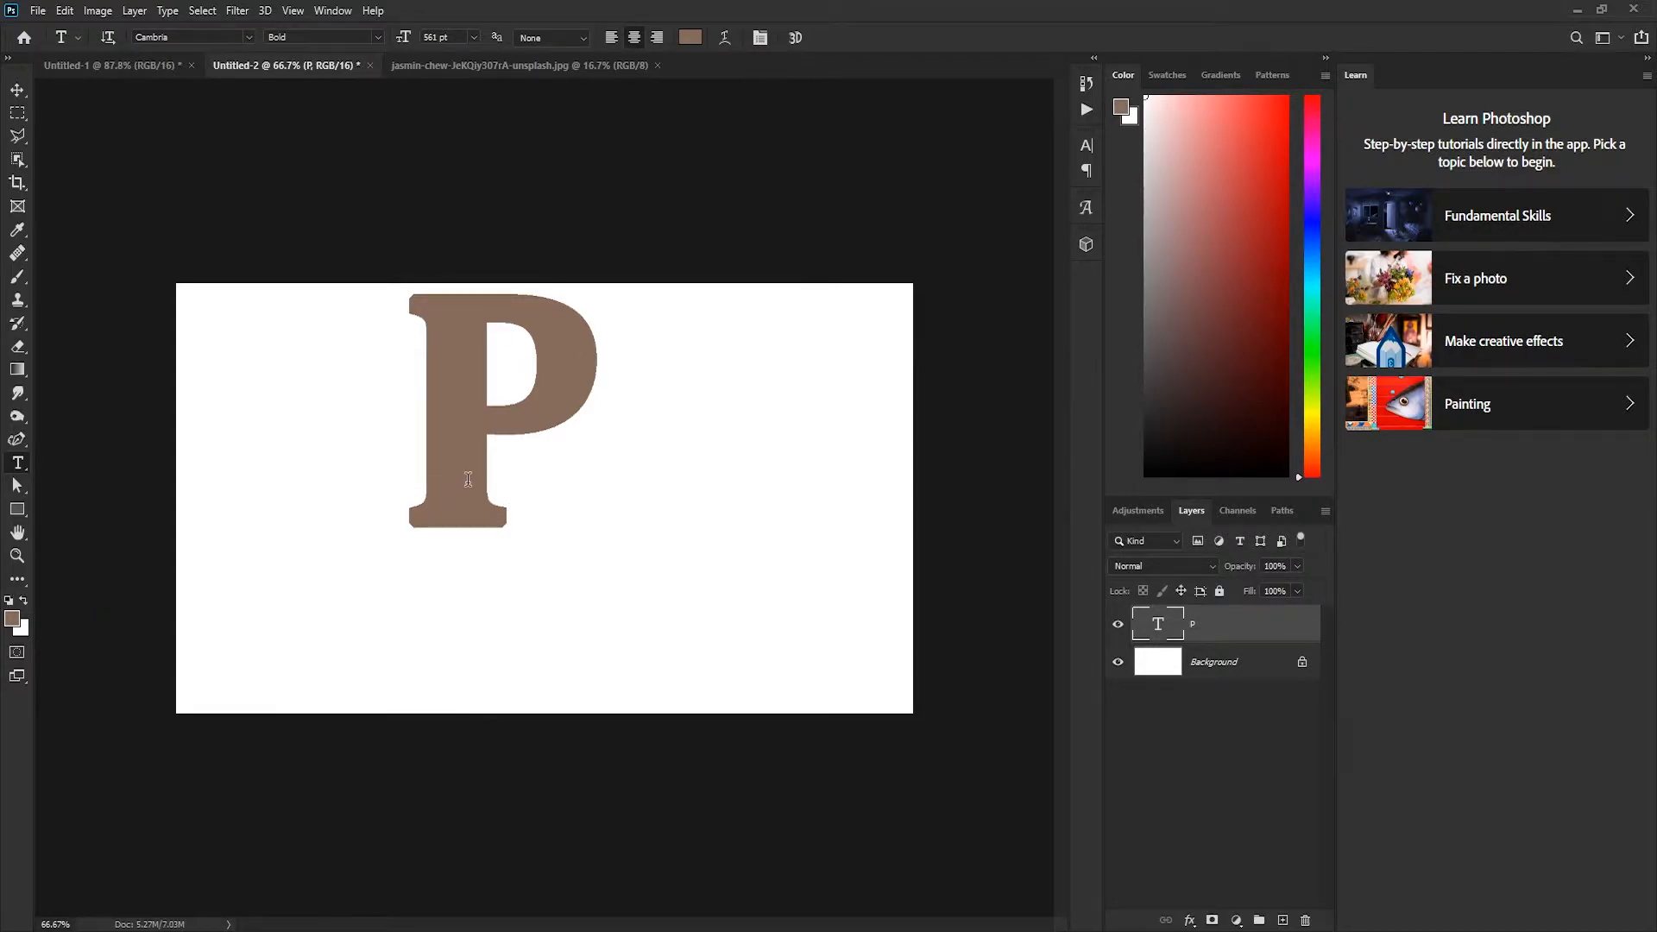
click(16, 88)
drag(454, 418, 500, 513)
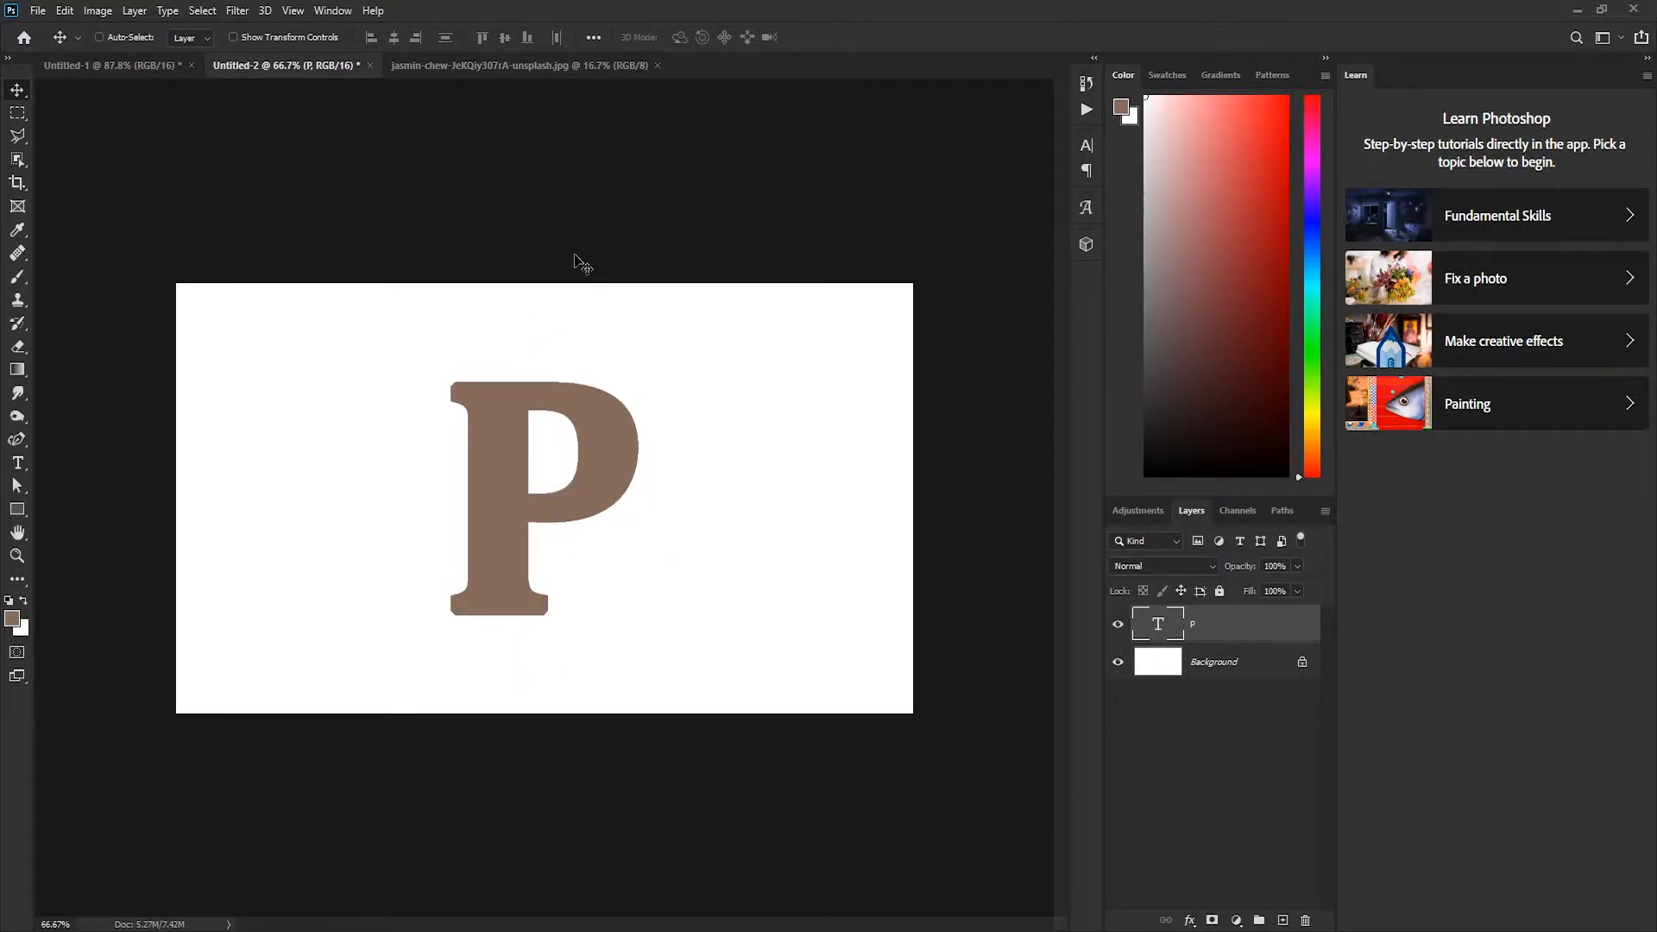
- Copy the scarf photo into Untitled-2 above the letter, close its source window, and clip the photo layer to the P
drag(512, 76, 918, 438)
drag(961, 498, 520, 469)
click(785, 370)
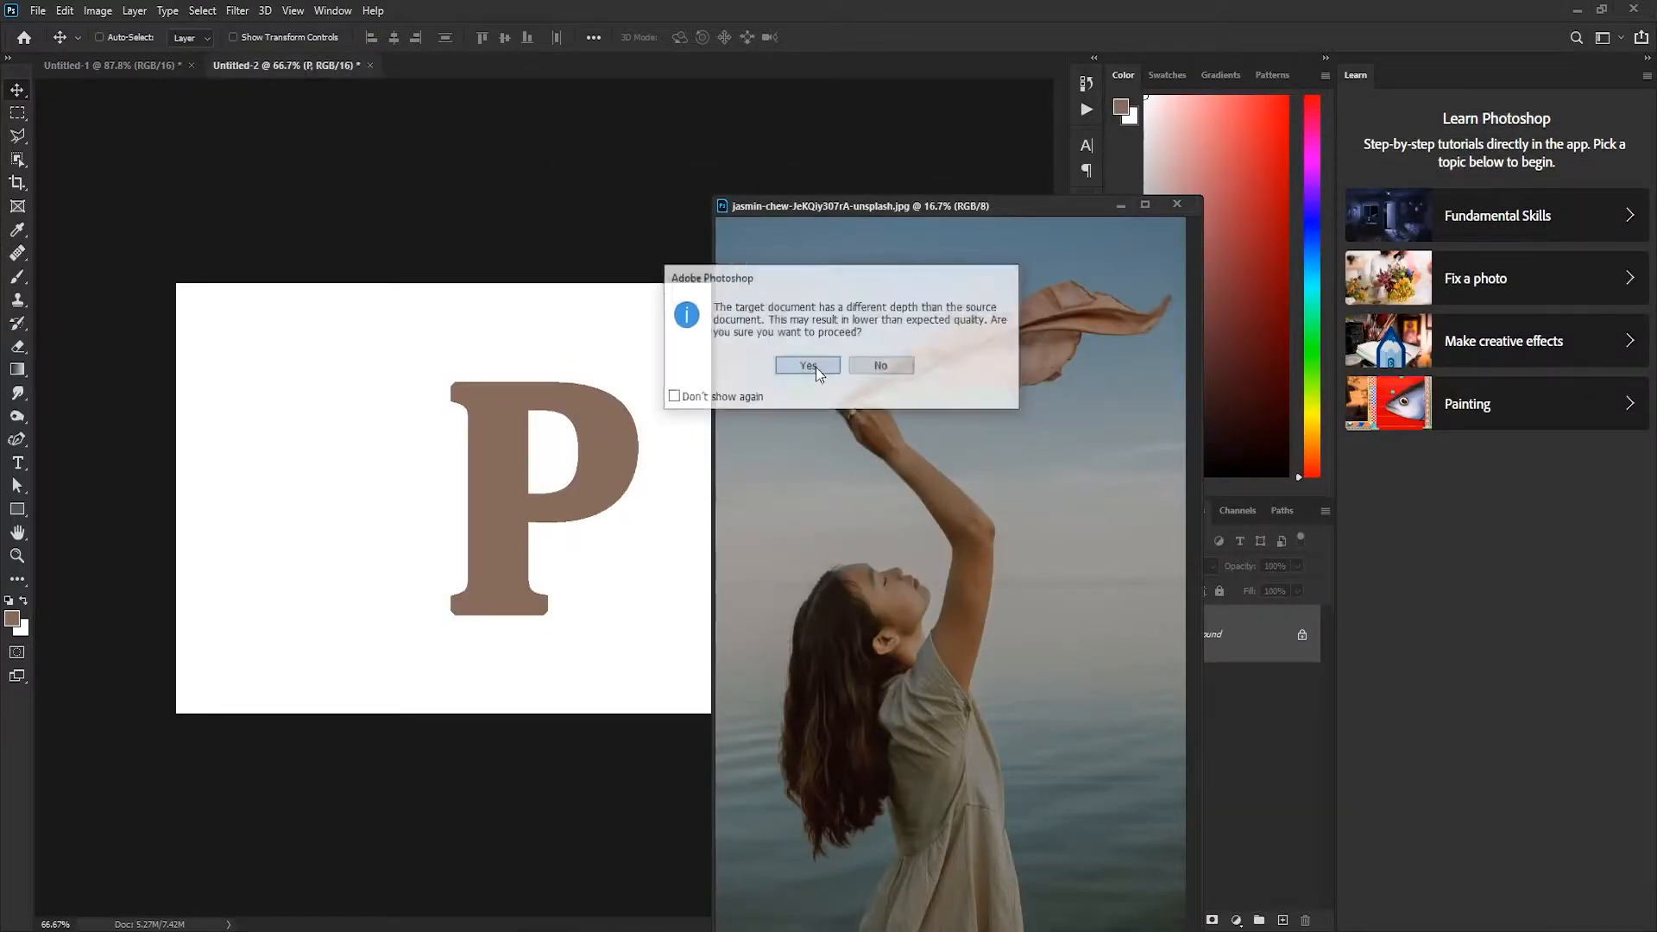
click(1177, 204)
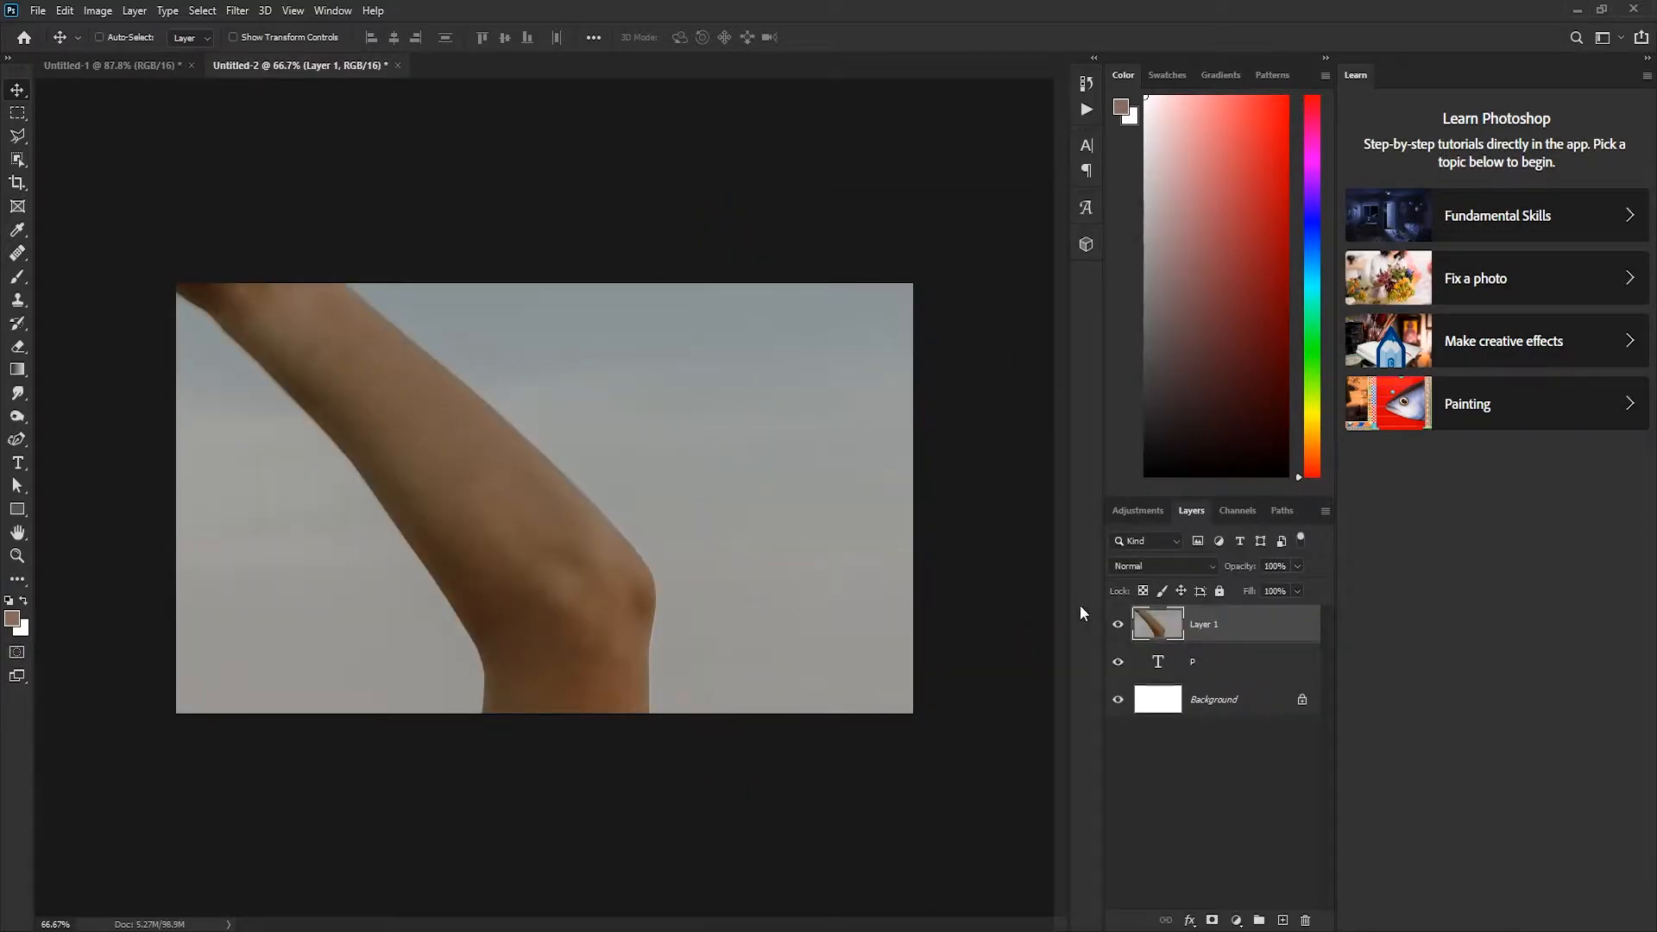
right_click(1229, 635)
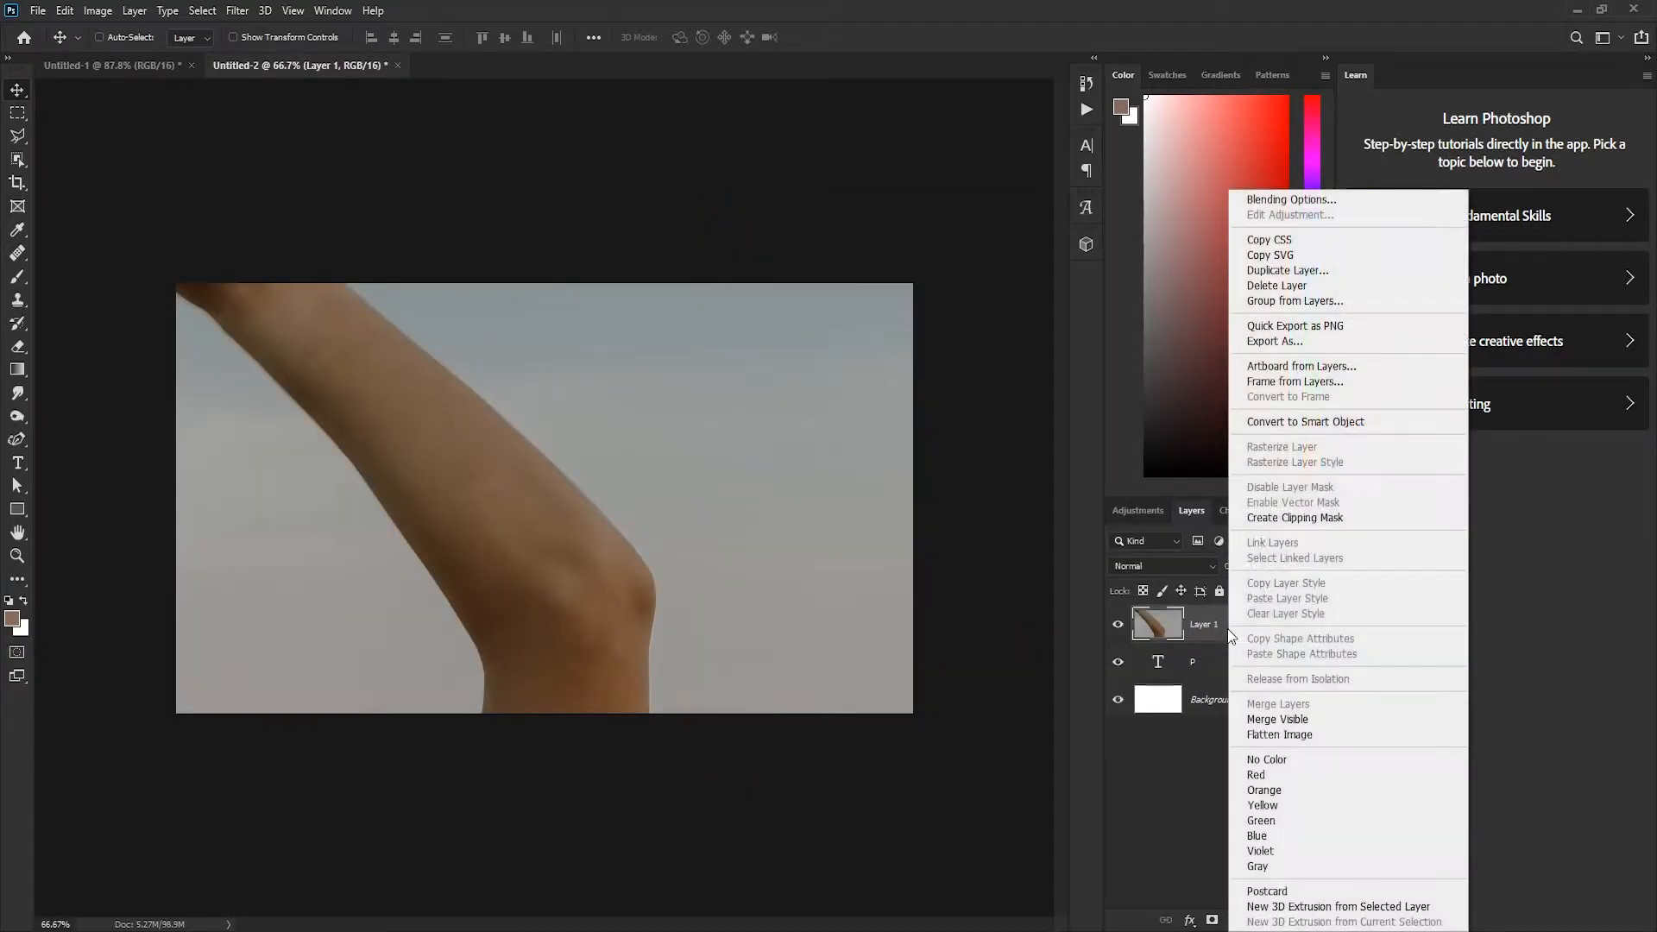
click(1274, 520)
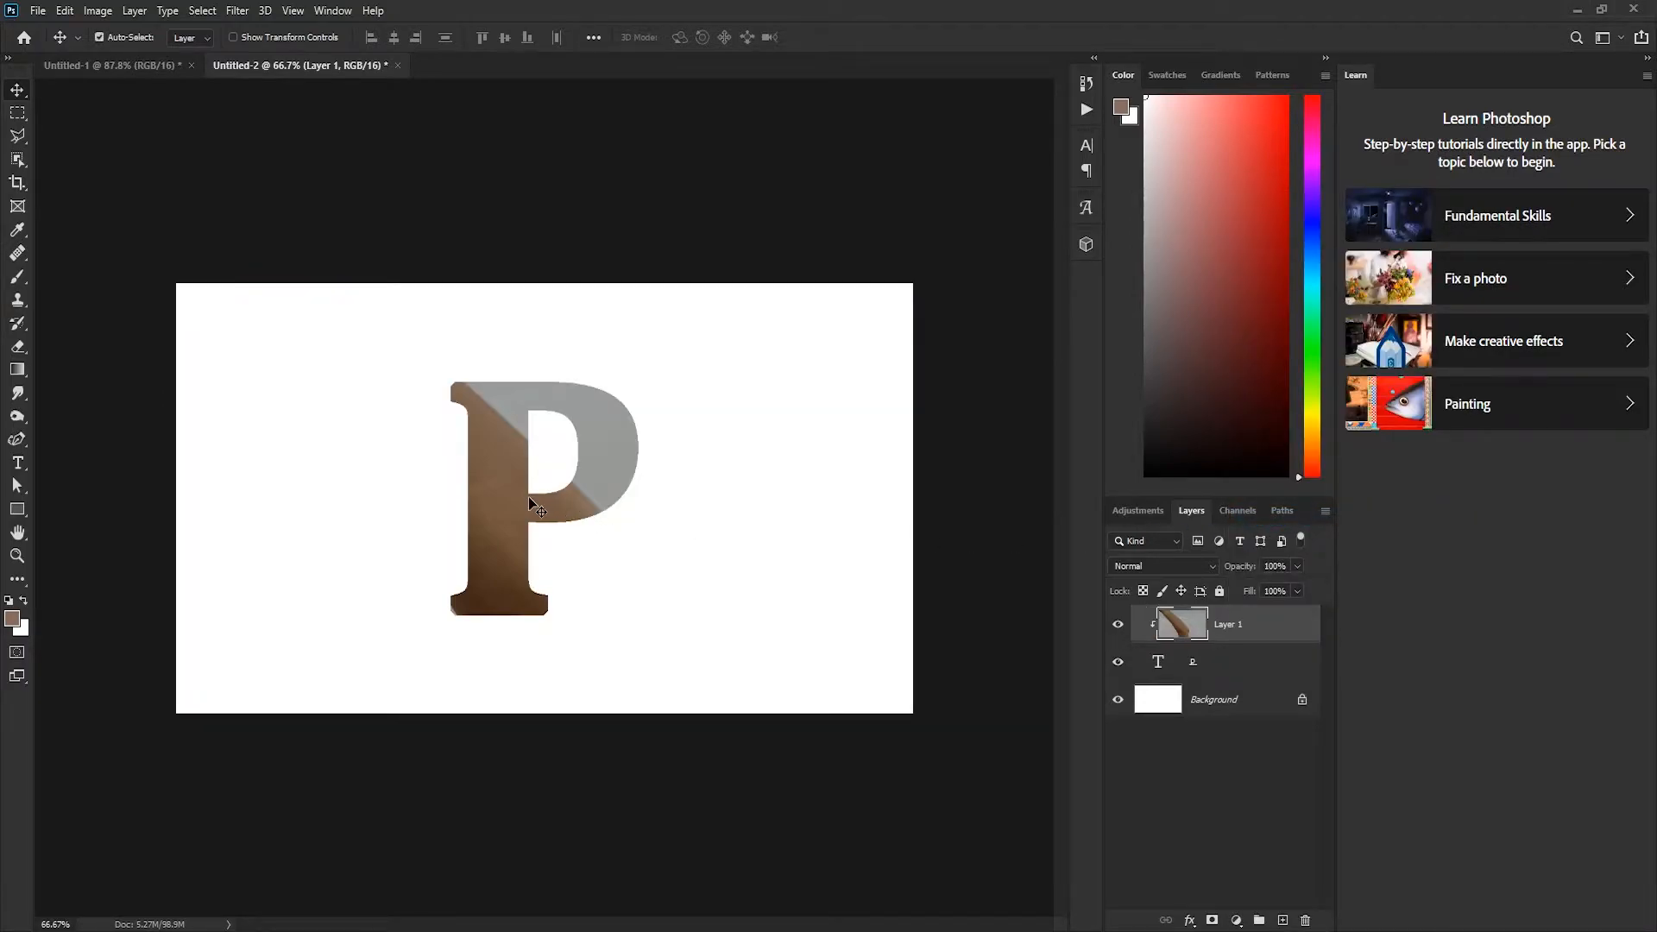
- Scale the clipped photo layer to 20% and move it over the letter P
key(ctrl+t)
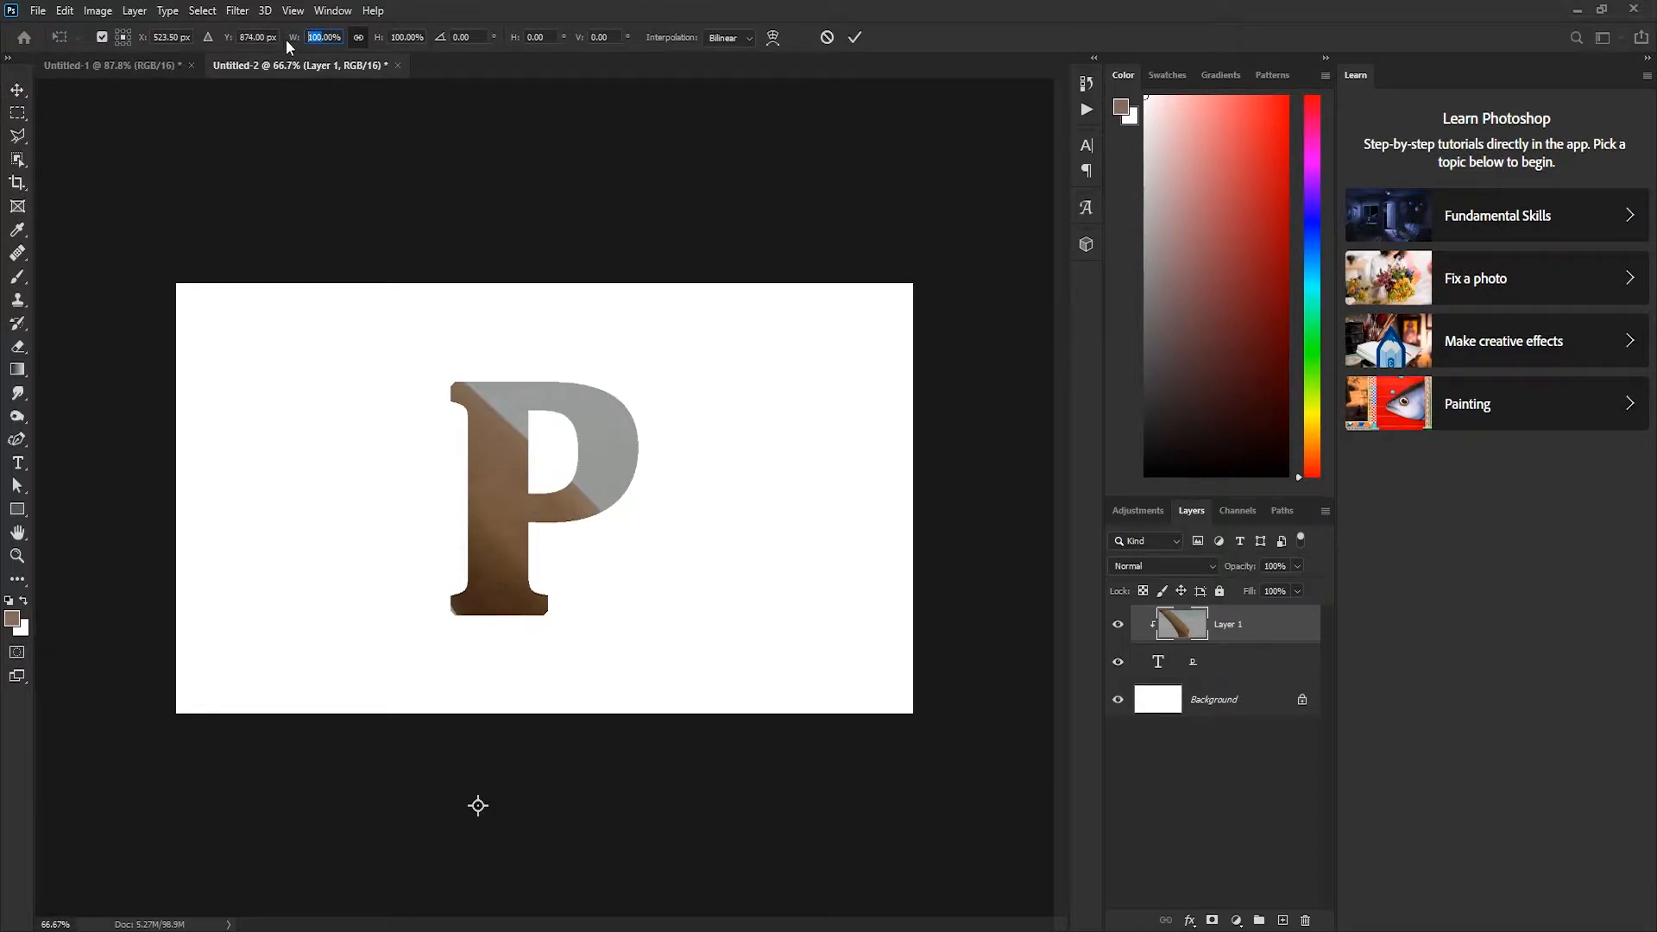
text(20)
click(854, 38)
drag(518, 669, 599, 374)
- Transform the clipped photo to about 68% and position it so the woman's head and body fall on the P's stem
key(ctrl+t)
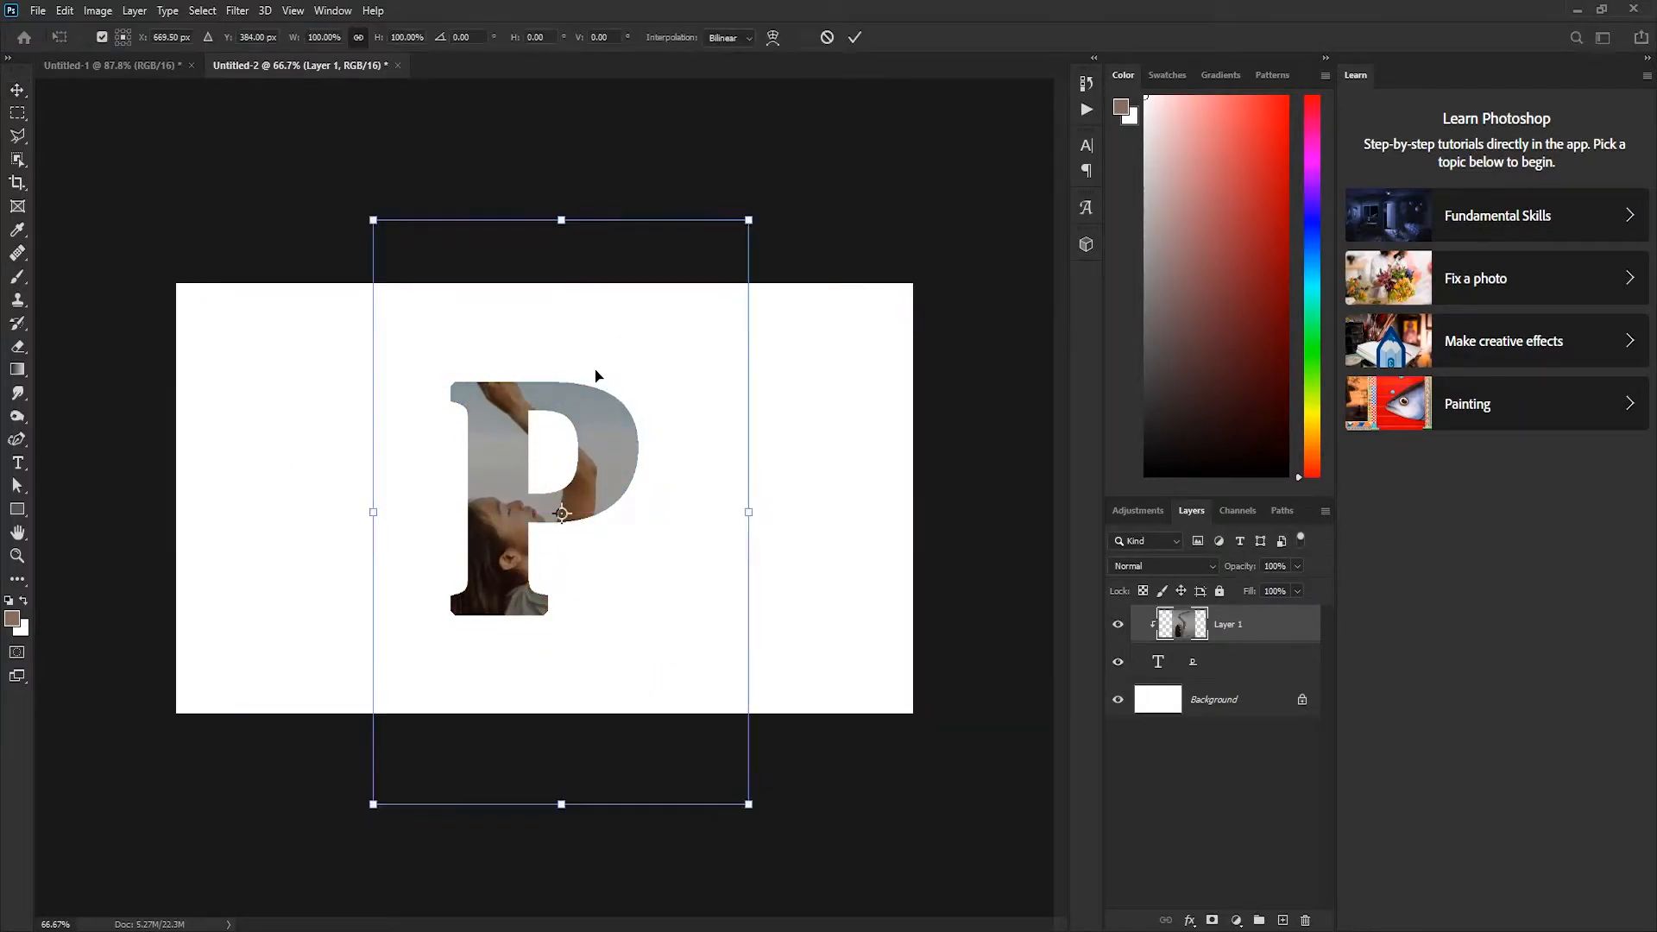
drag(751, 215, 687, 292)
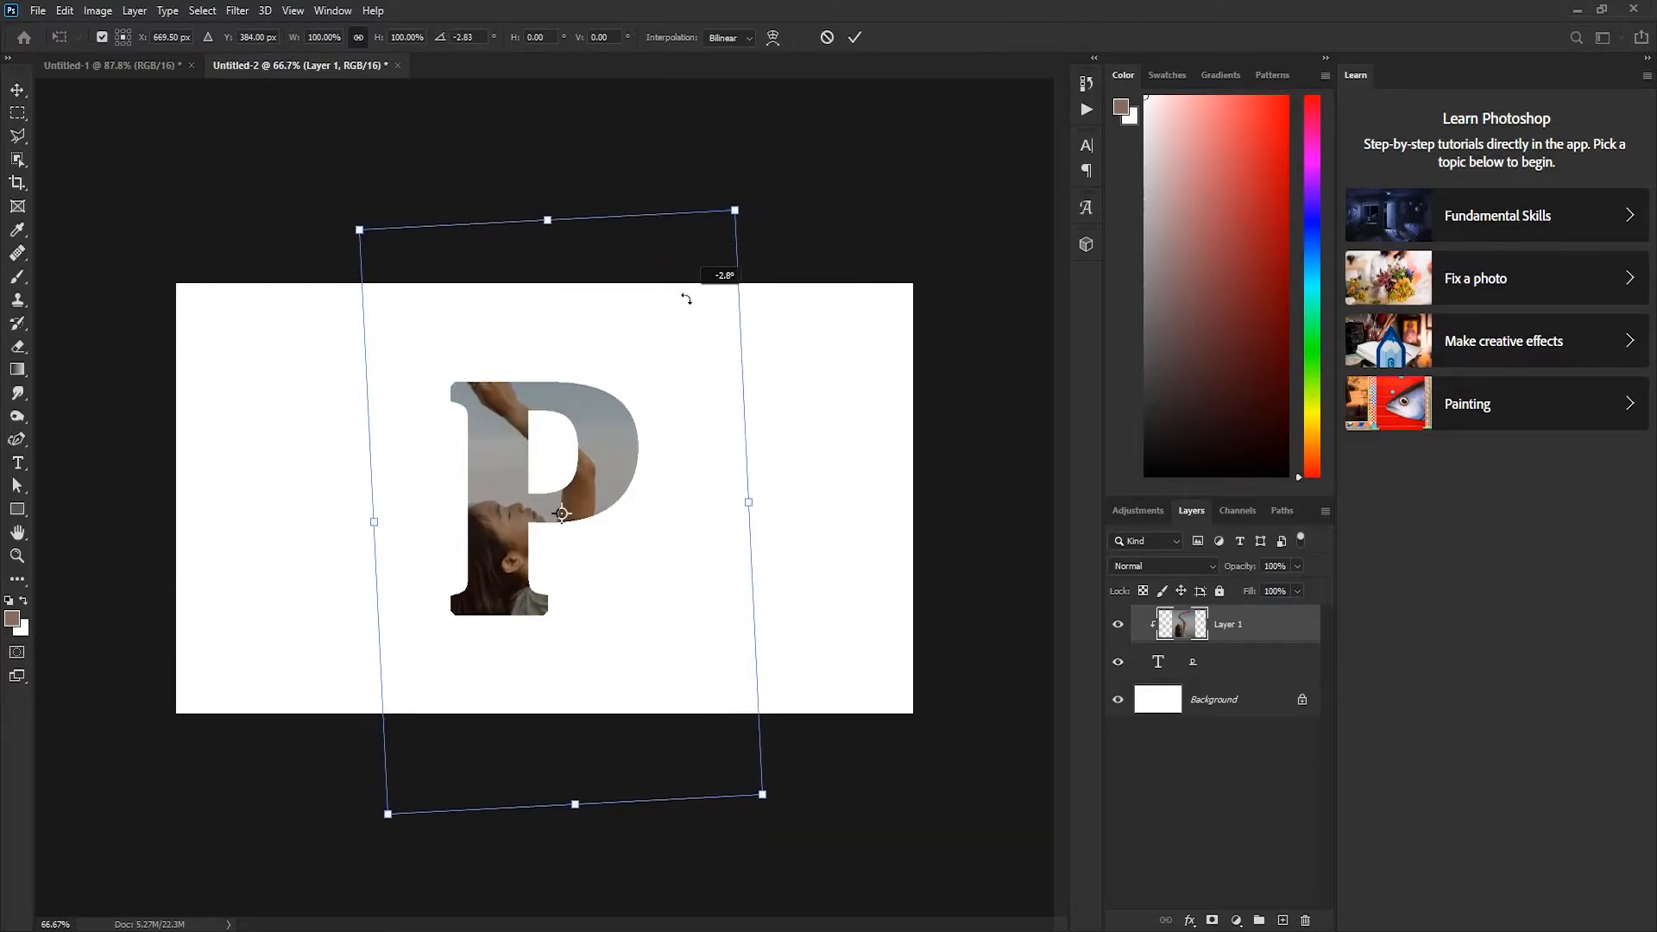
key(ctrl+z)
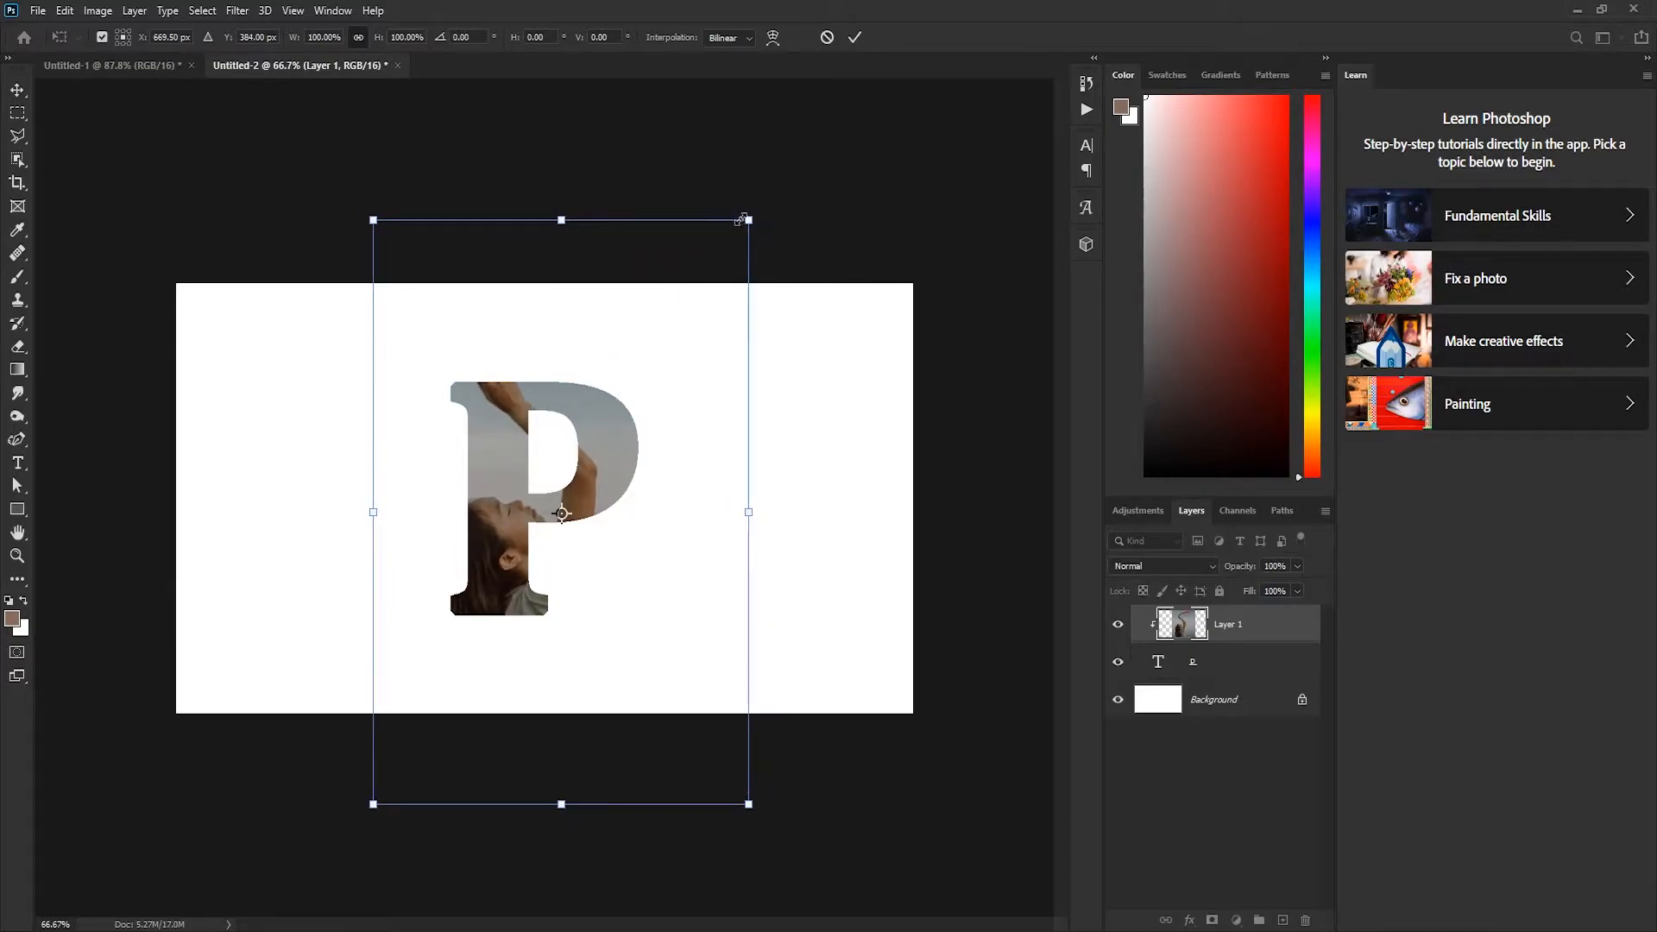
drag(745, 221, 625, 410)
drag(504, 506, 541, 365)
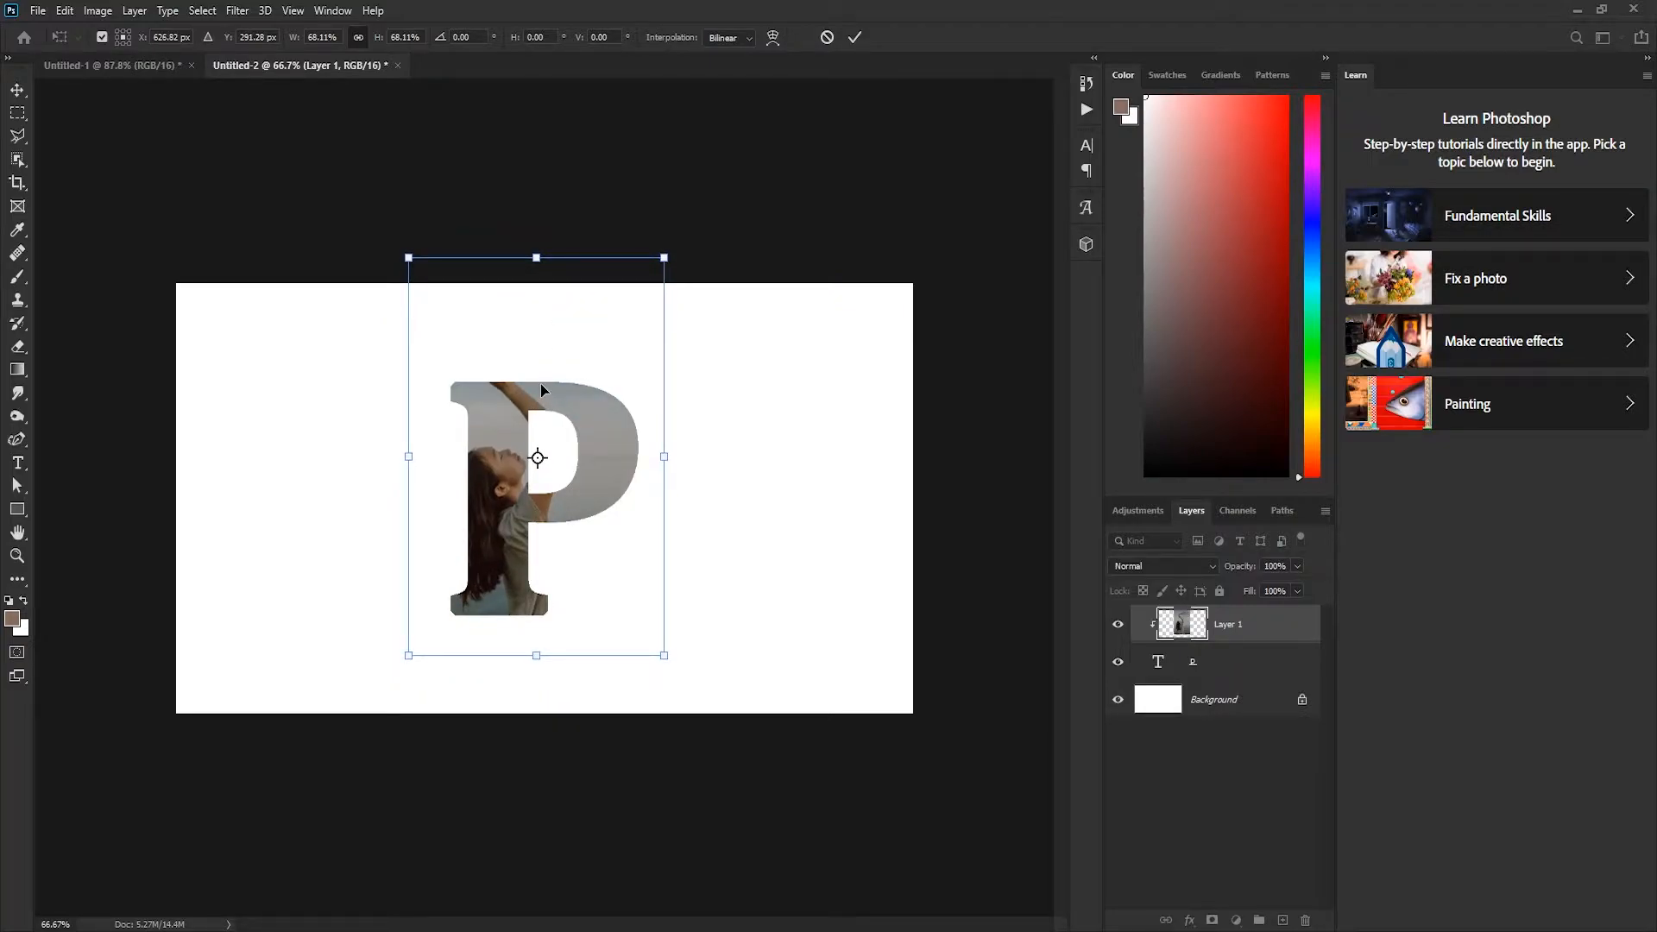
drag(544, 399, 544, 399)
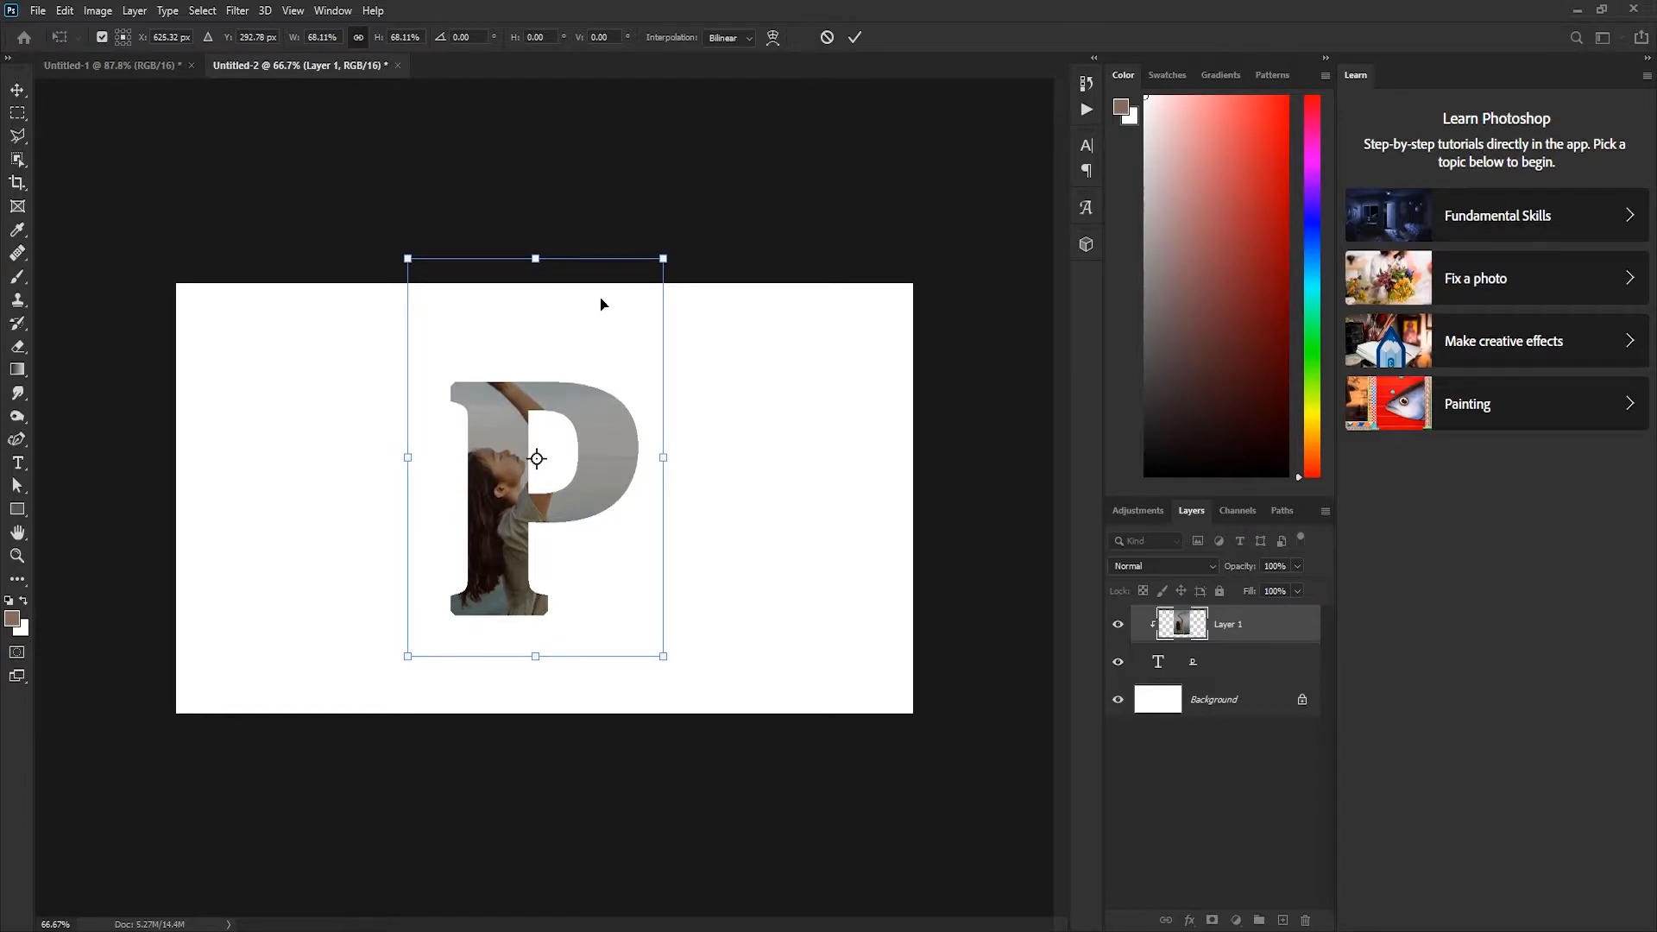
click(855, 38)
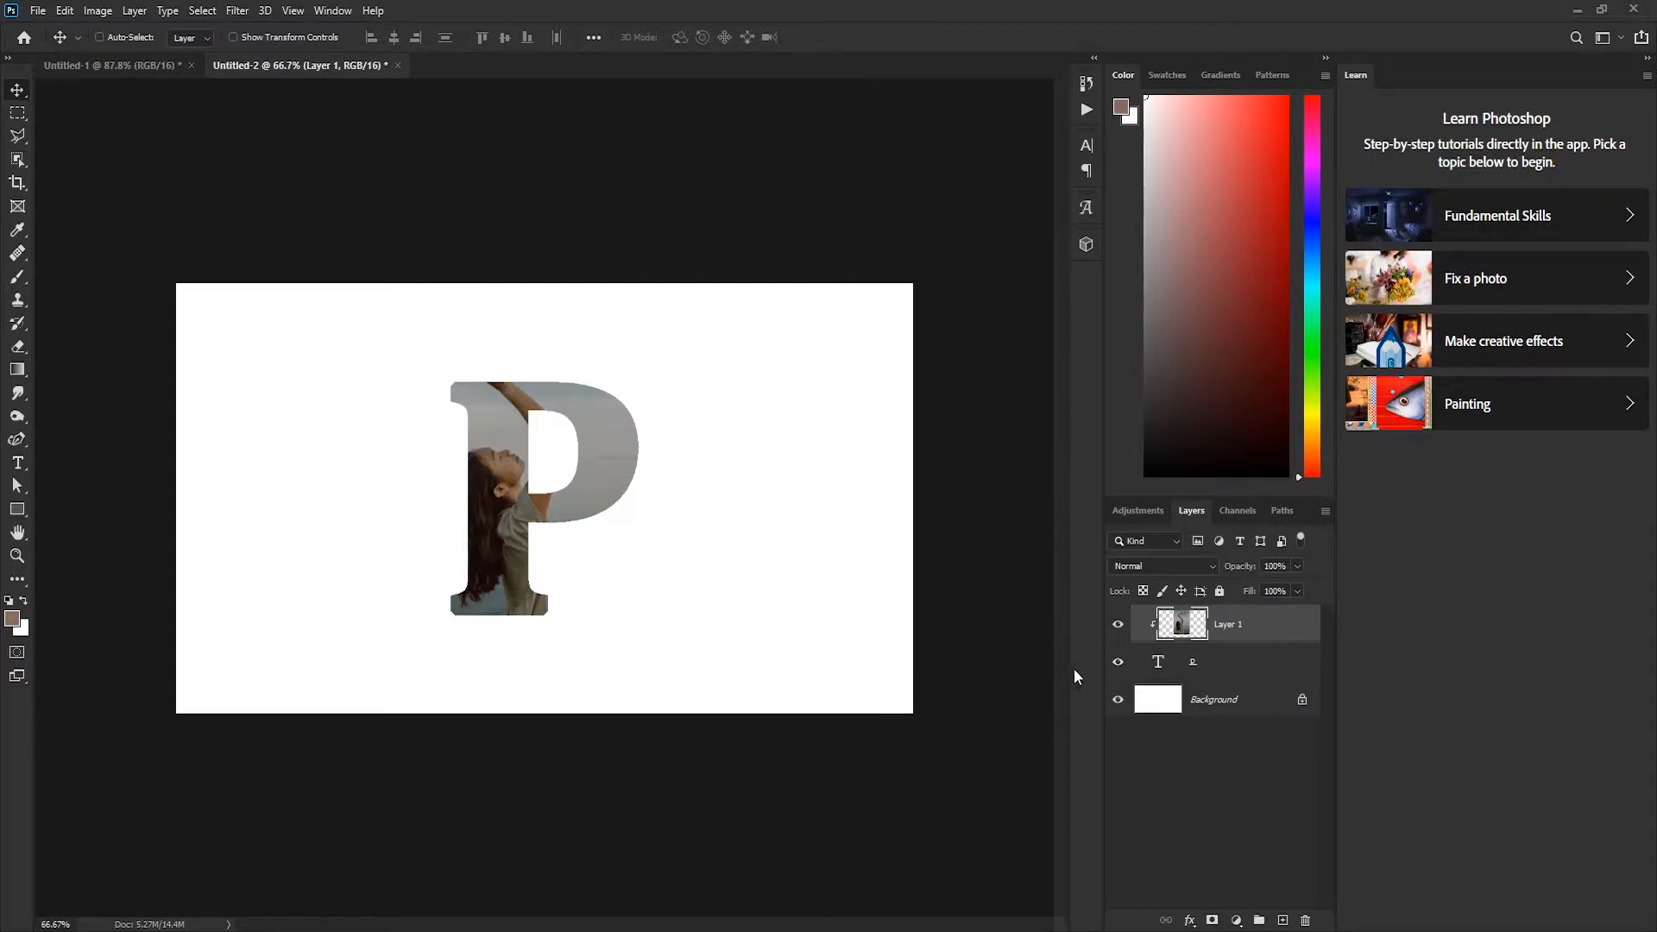
- Duplicate the clipped photo layer and lower the copy's opacity to 84%
key(ctrl+j)
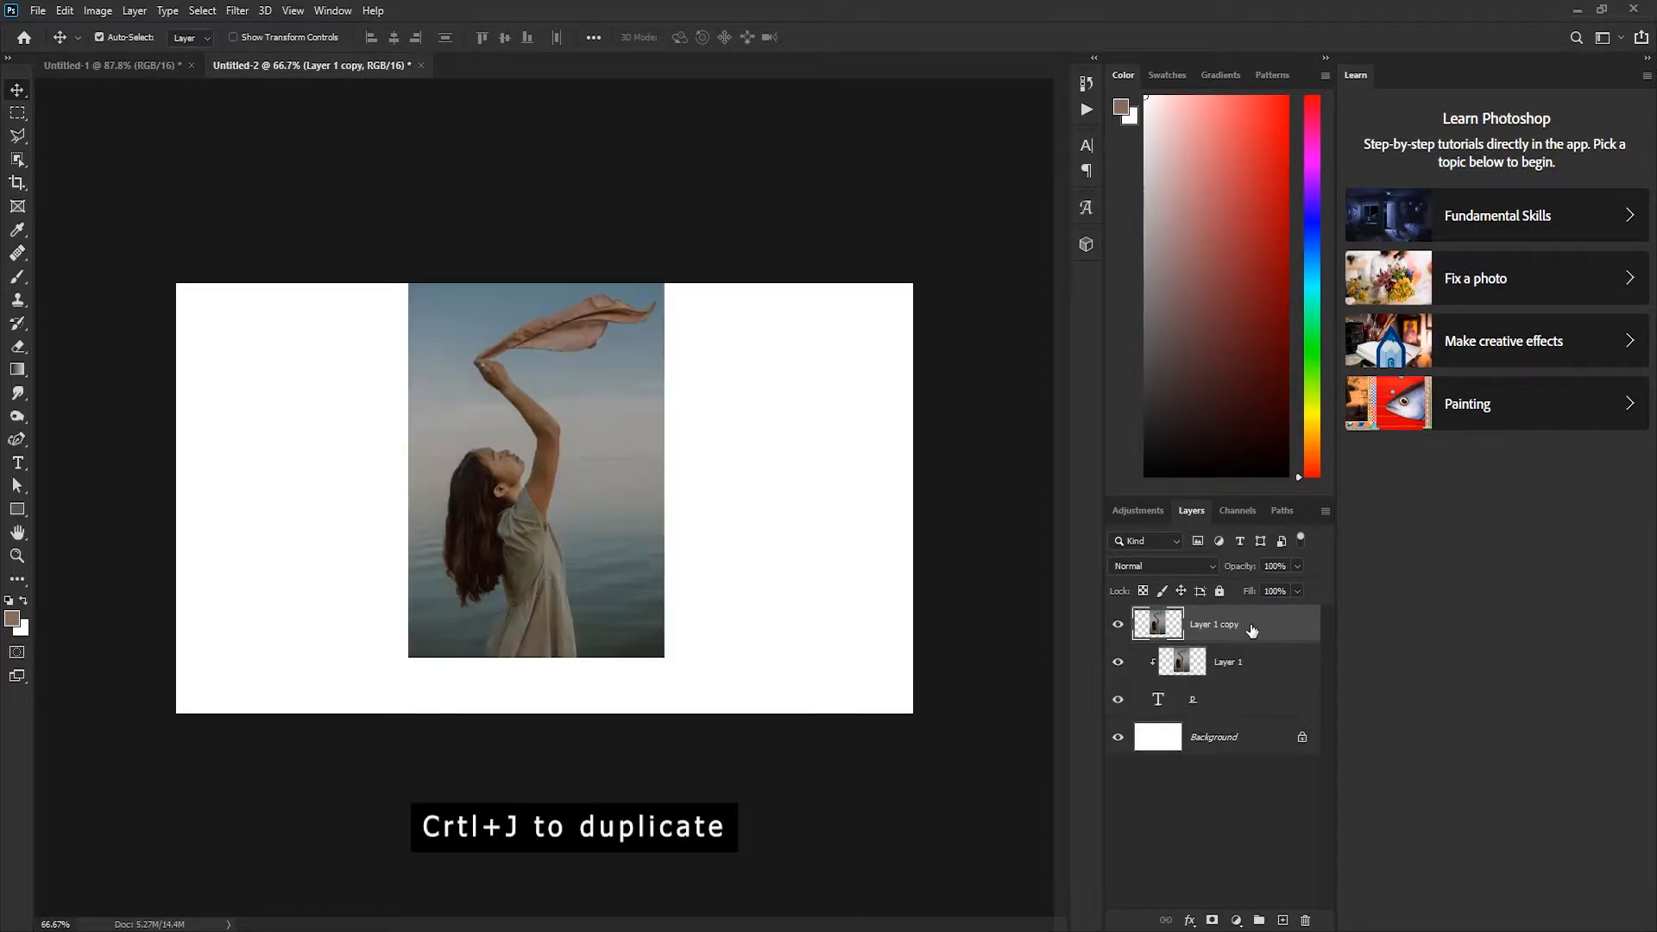
drag(1245, 572, 1237, 576)
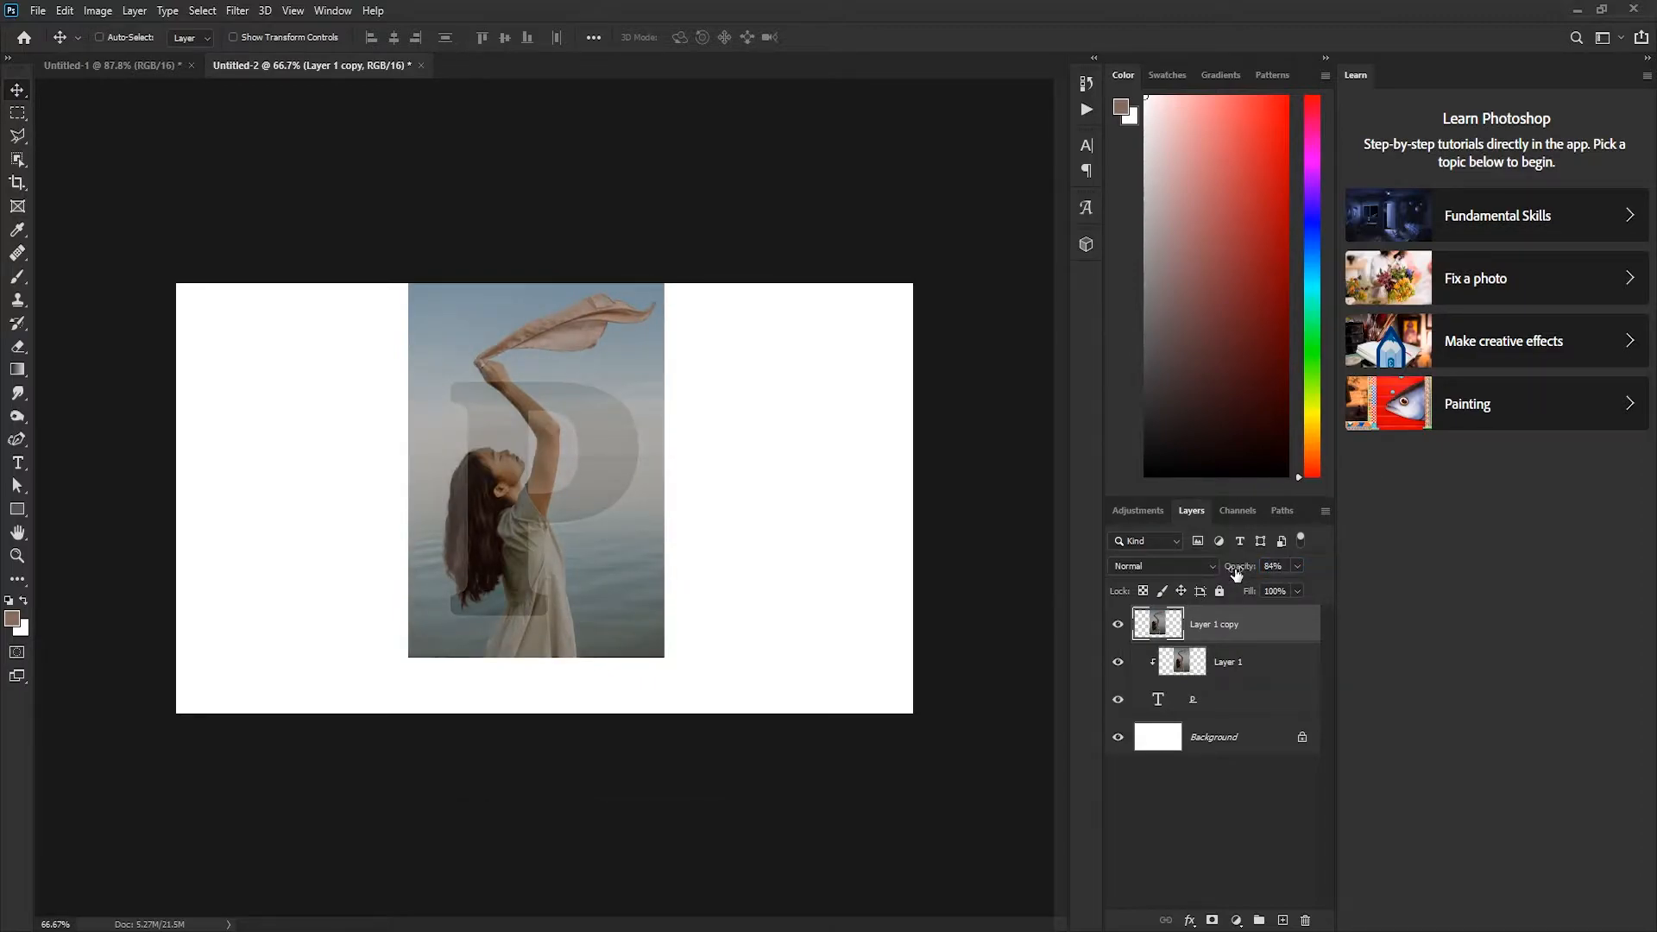
click(1205, 791)
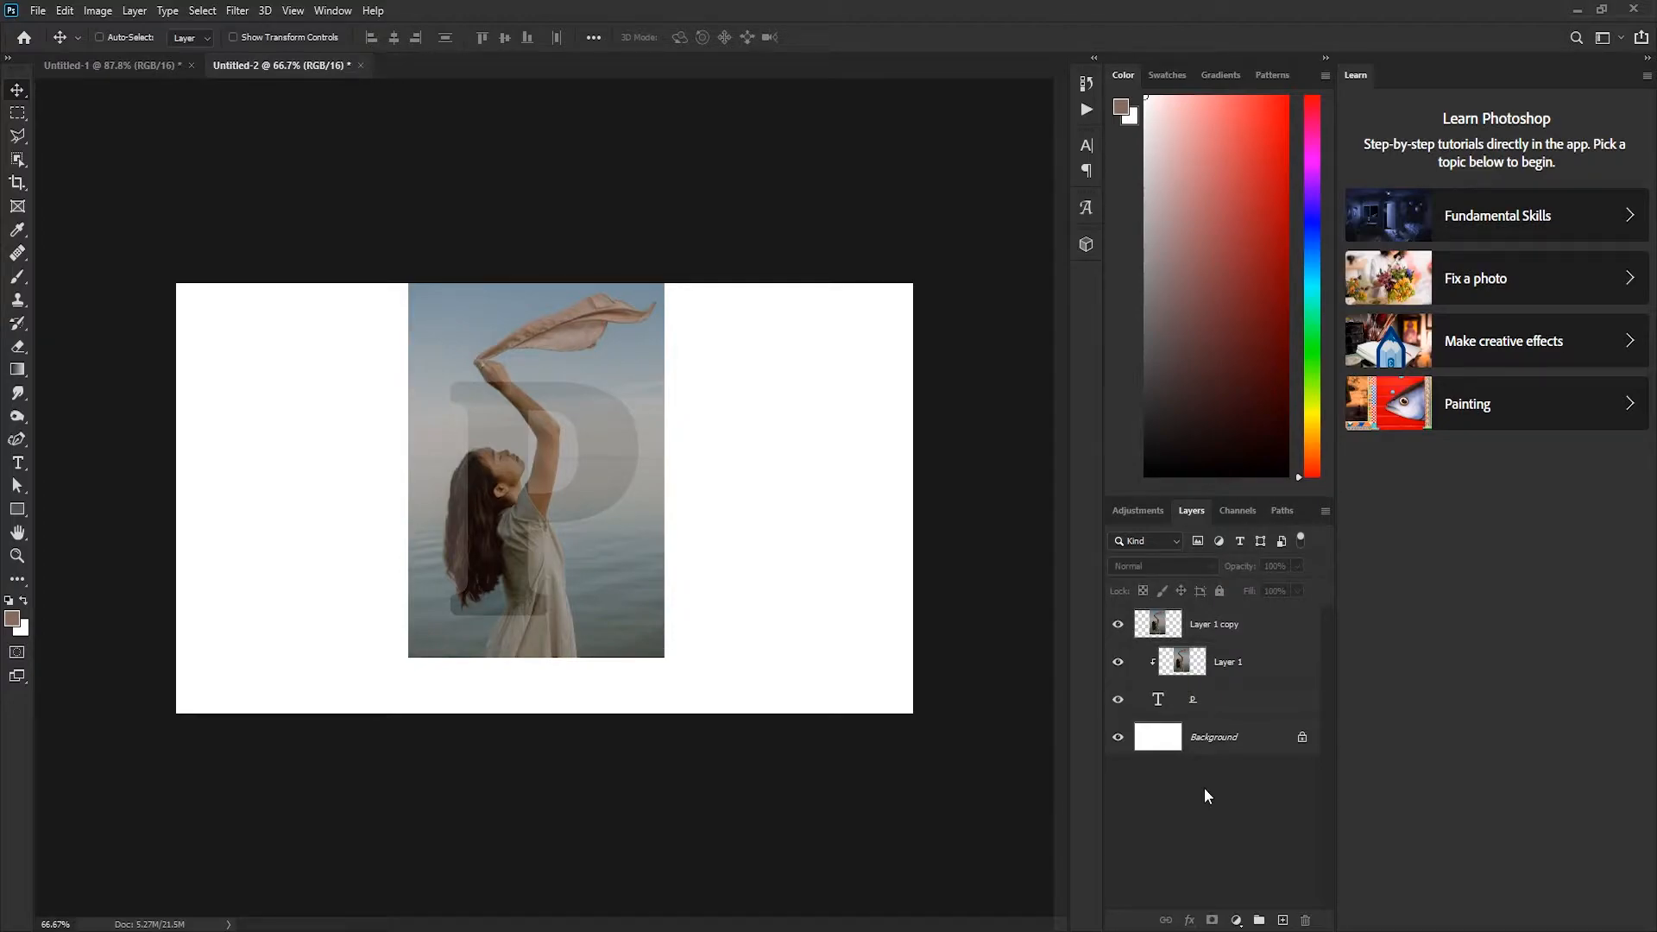
- Create a black (000000) Solid Color fill layer and place it beneath the letter P layer
click(1236, 921)
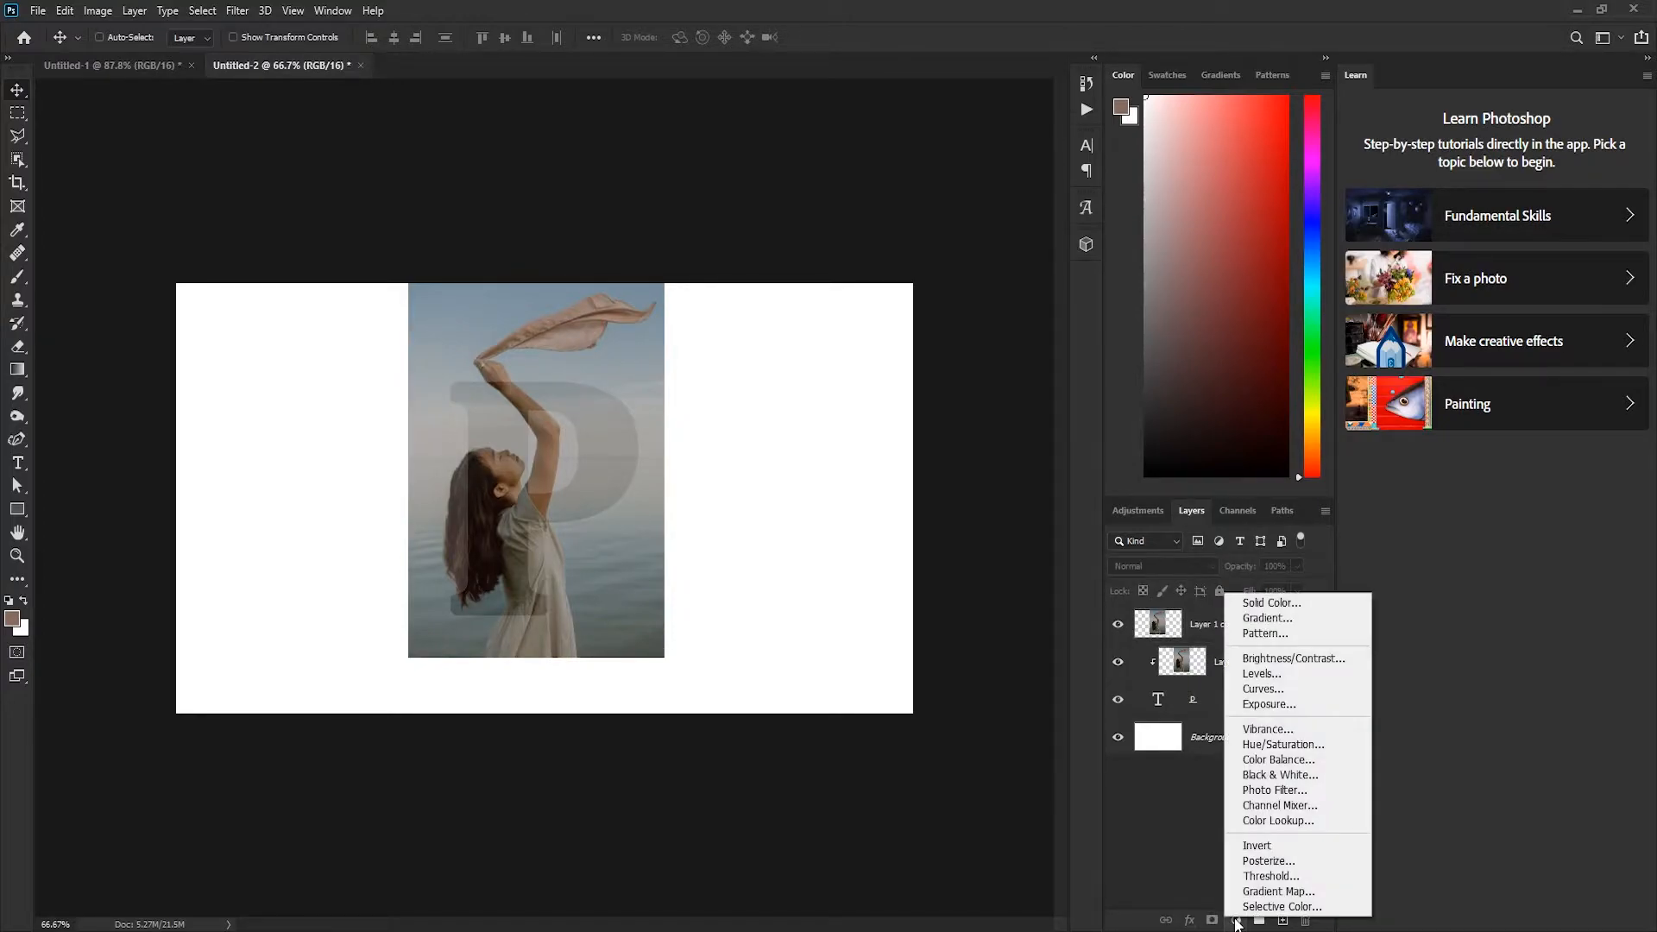
click(1263, 604)
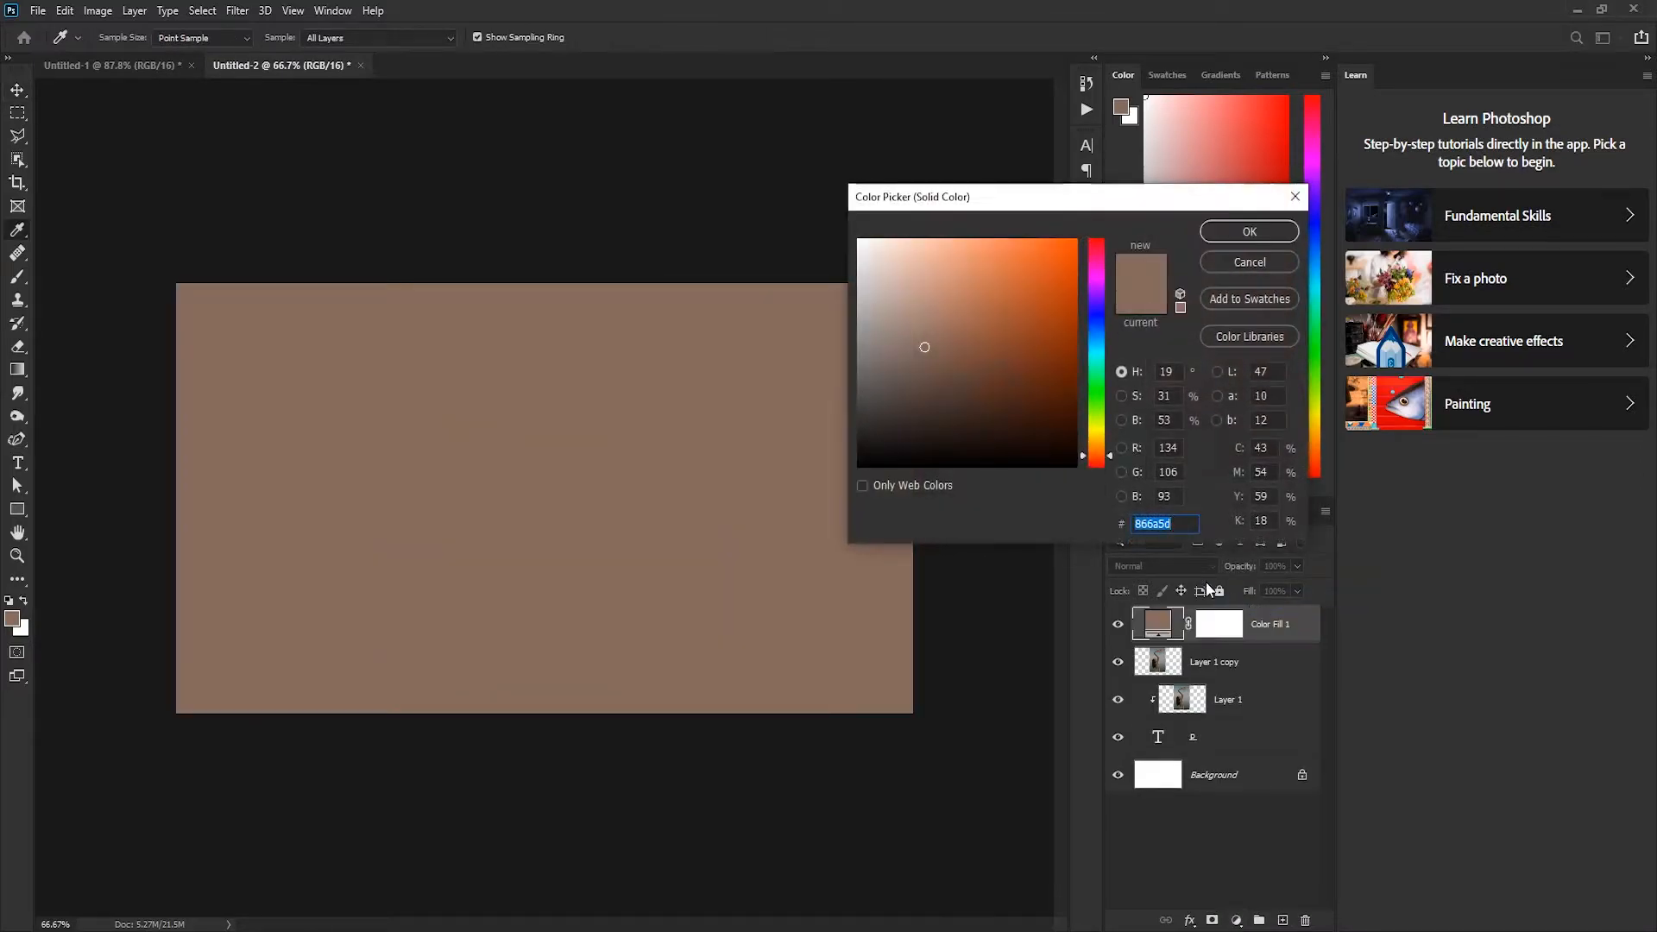
drag(940, 415, 732, 578)
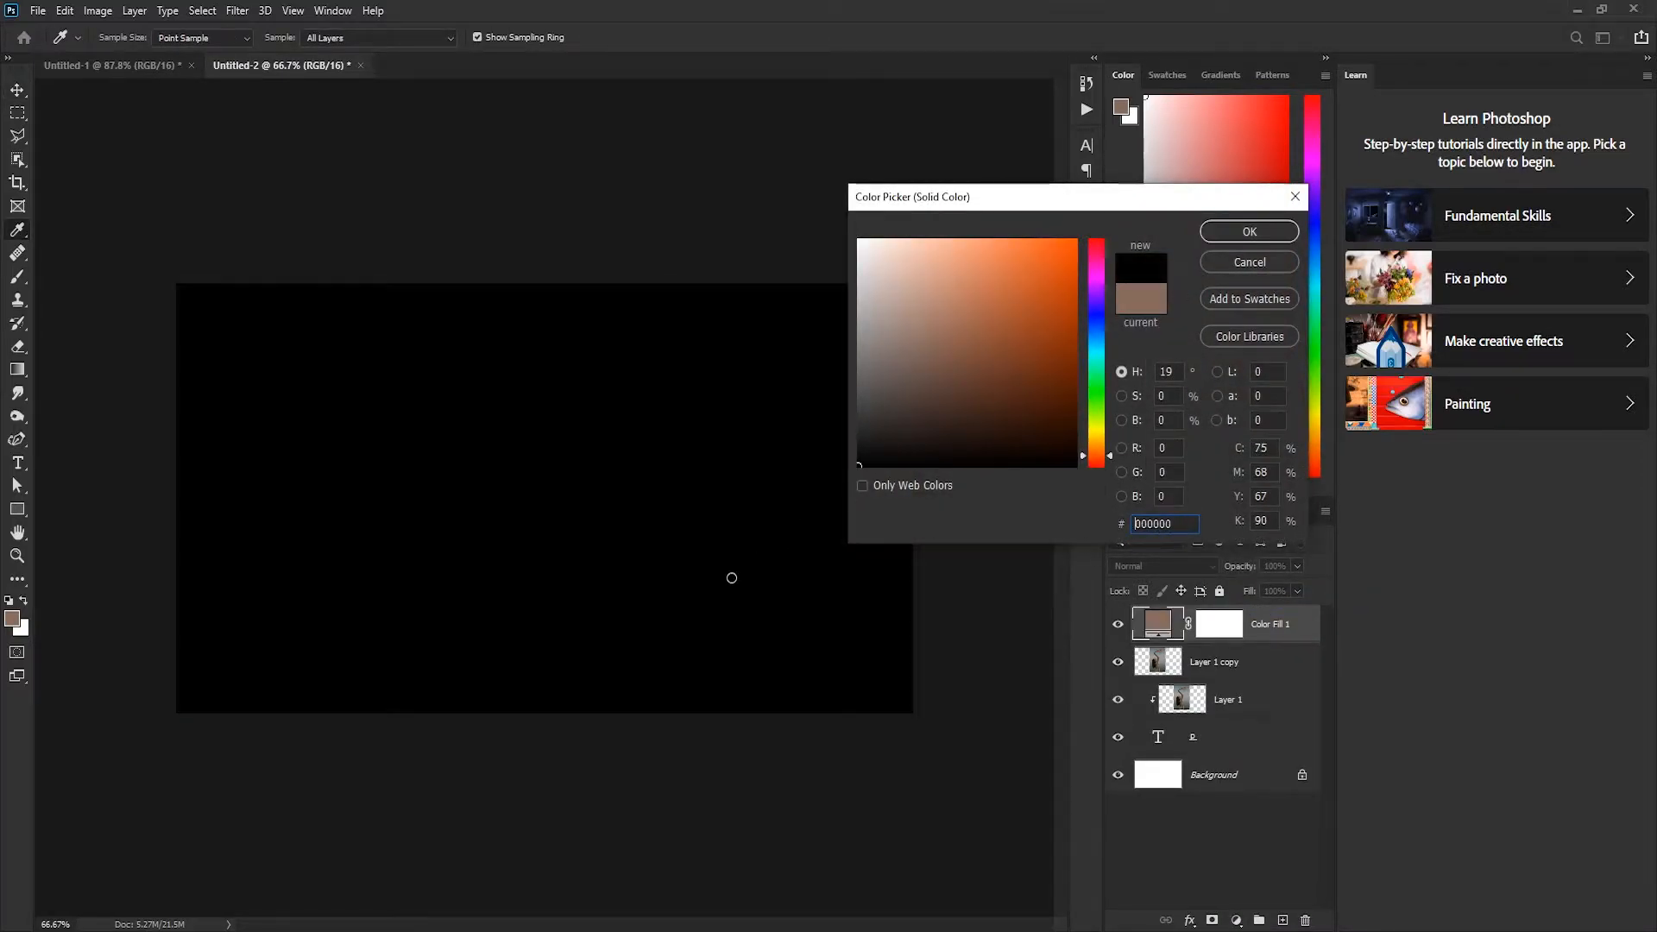
click(1250, 231)
drag(1280, 624, 1267, 753)
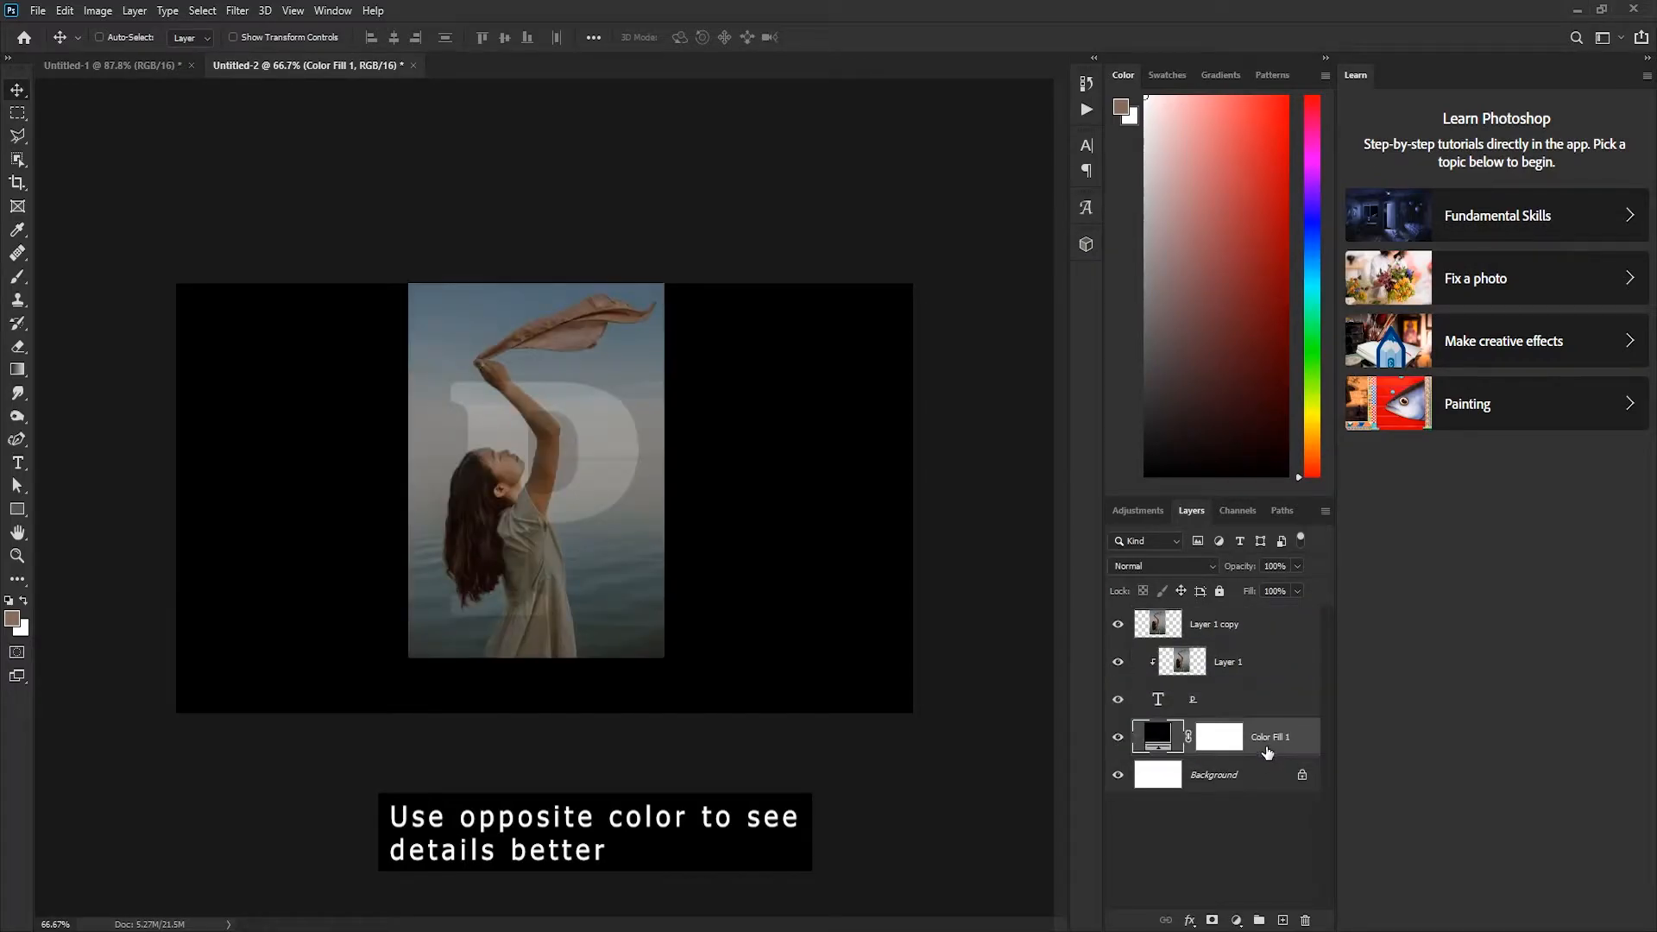
click(1219, 853)
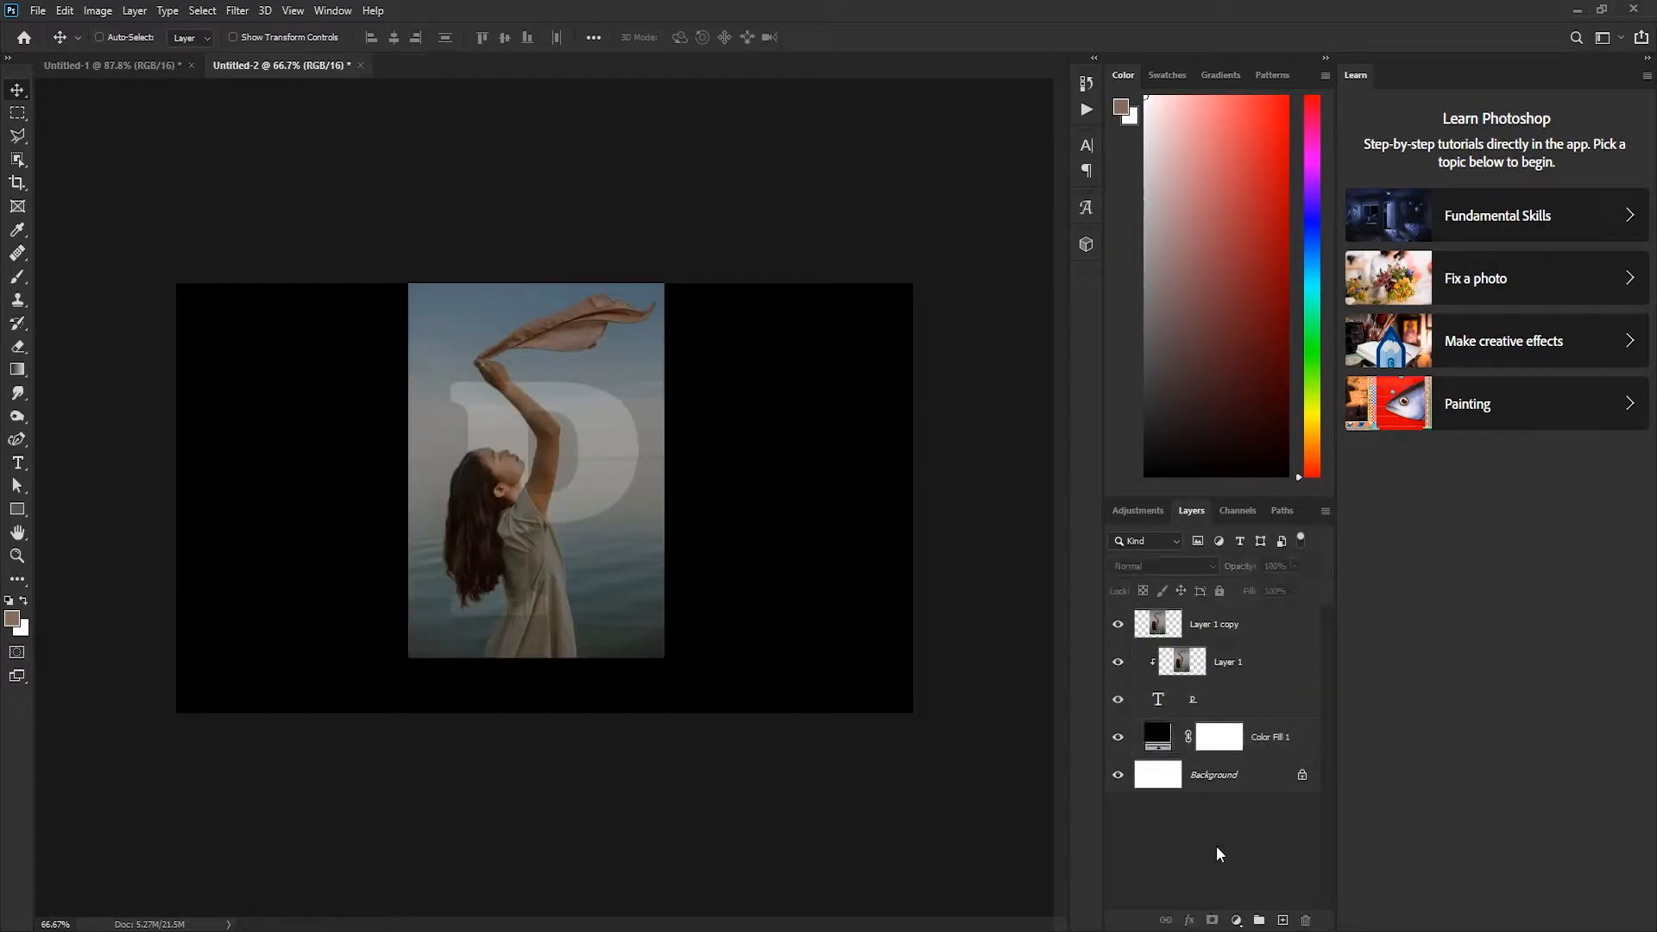
- Add a layer mask to the duplicated photo layer and get the Brush tool ready with black as the foreground color
click(1229, 638)
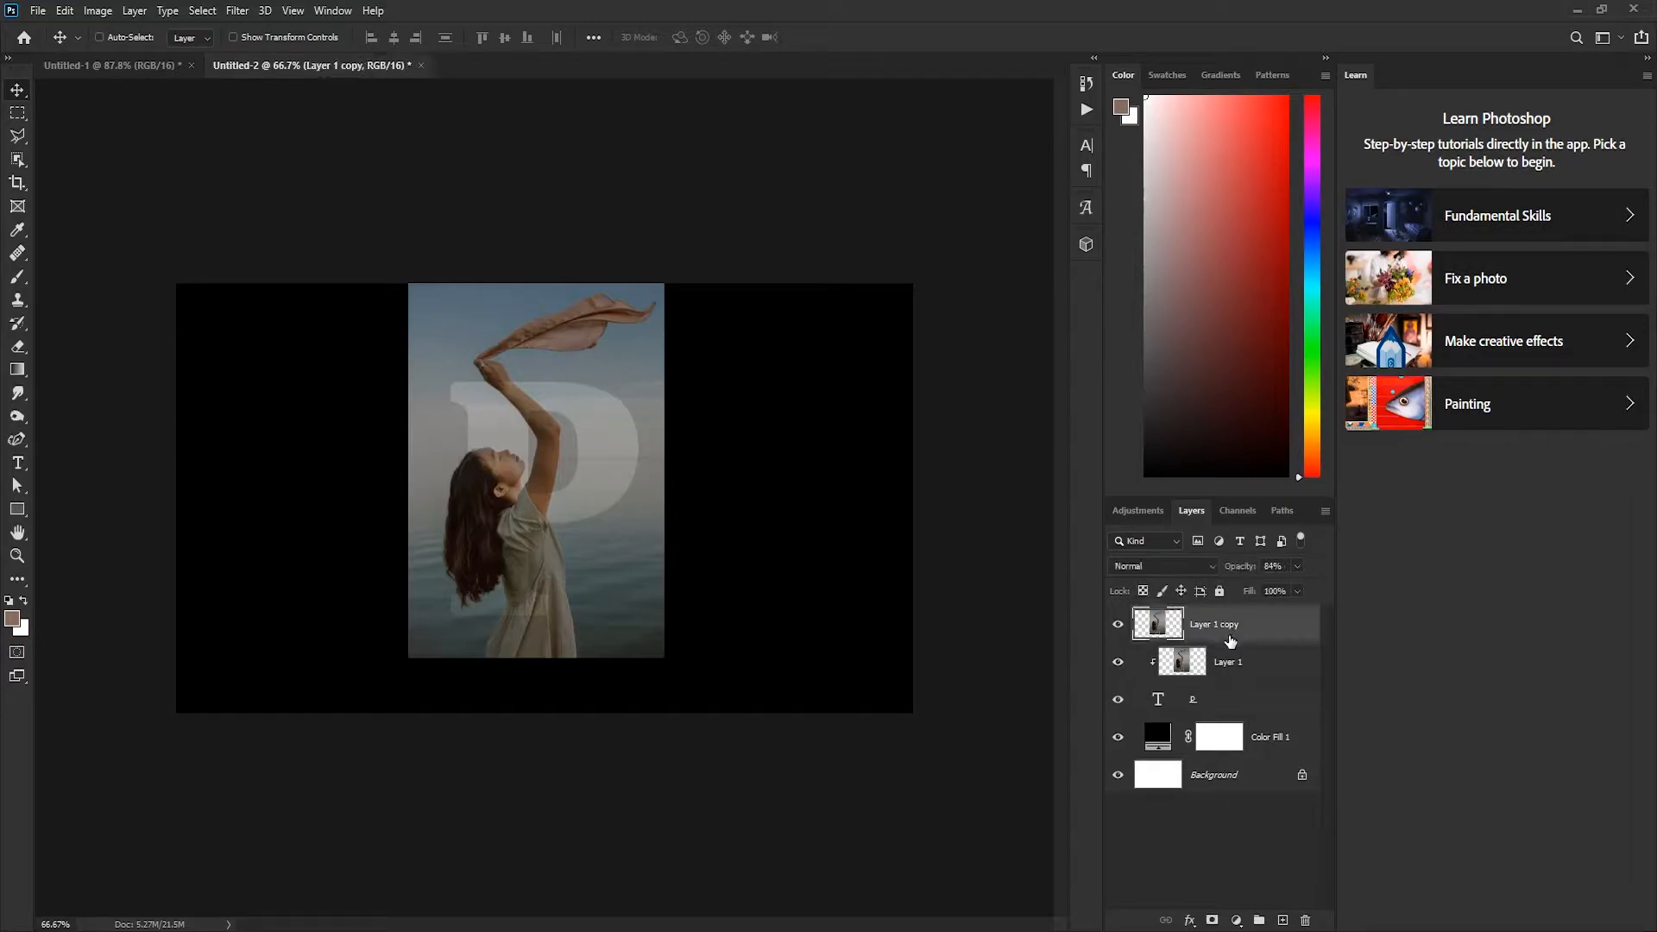
click(1212, 920)
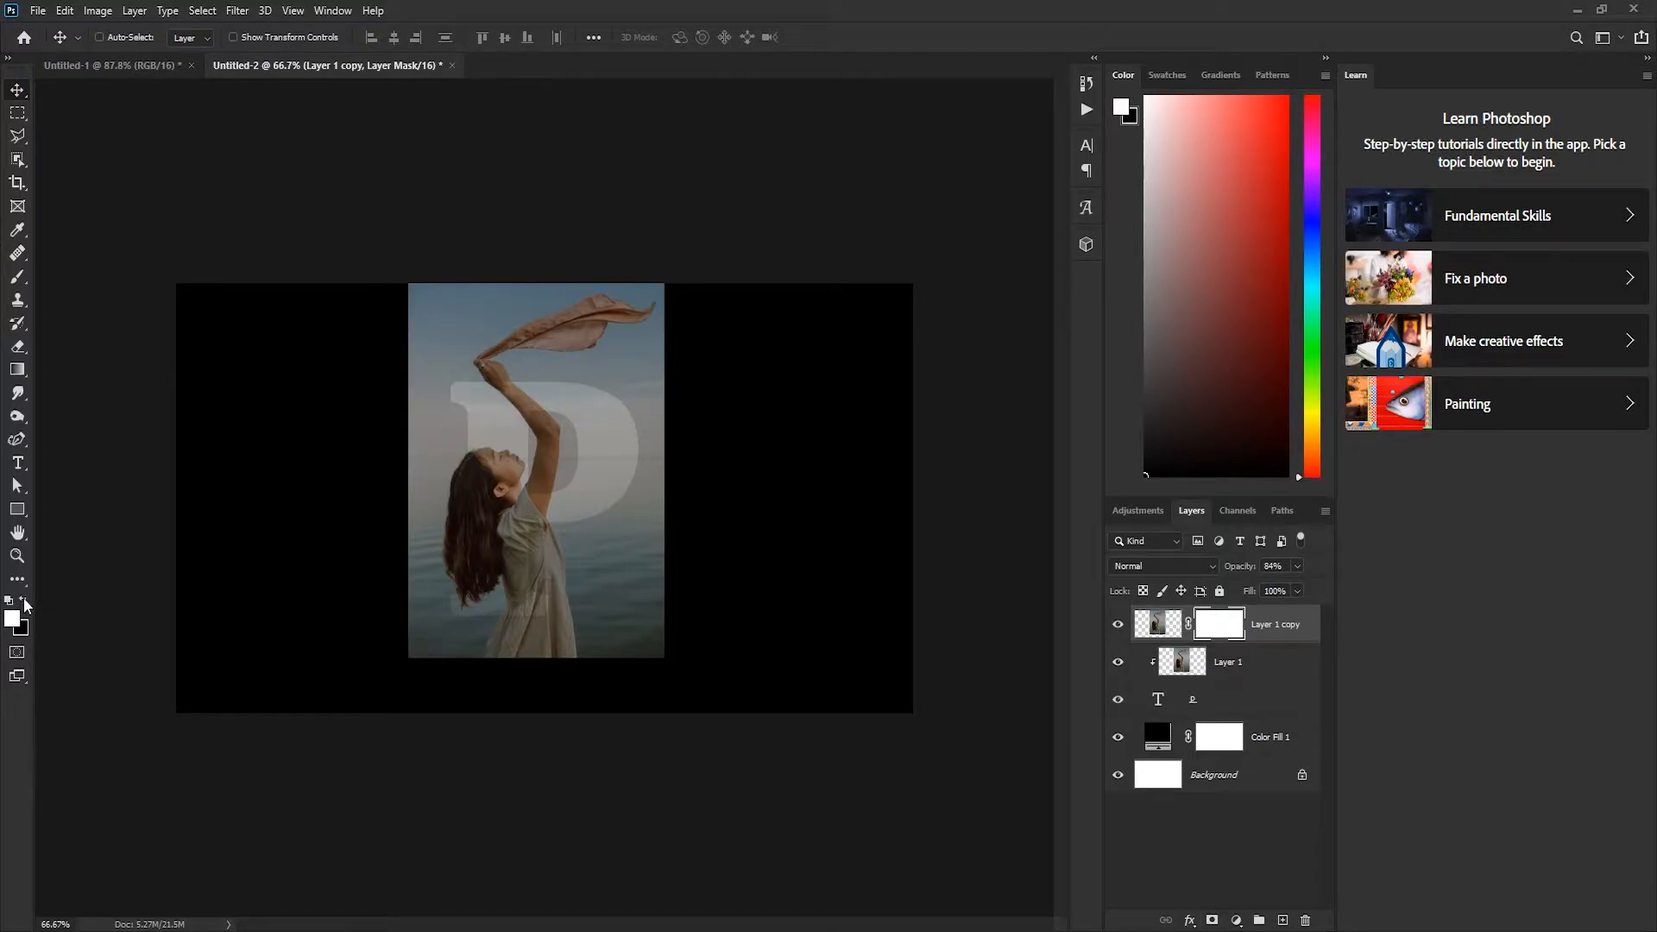
click(19, 275)
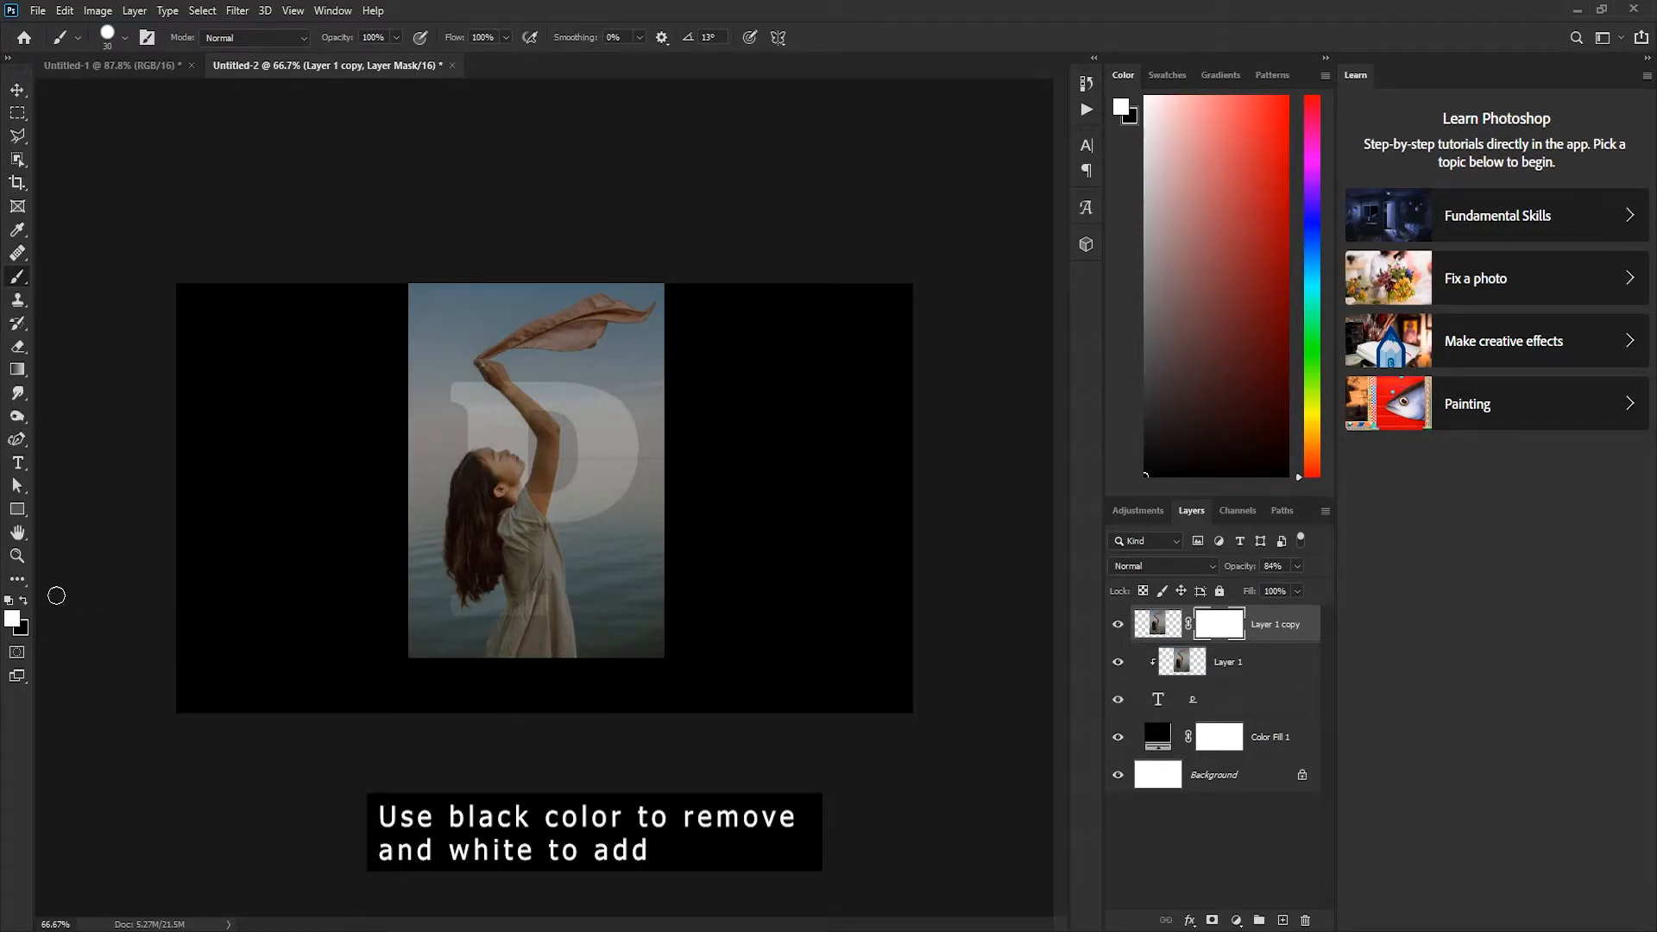
click(24, 602)
- Paint the mask with a brush up to 100 px to hide the photo around the letter P, undoing the last stroke
mouse_move(556, 627)
mouse_down()
mouse_move(611, 600)
mouse_move(546, 669)
mouse_move(620, 626)
mouse_move(596, 661)
mouse_move(701, 588)
mouse_move(495, 686)
mouse_move(584, 593)
mouse_move(547, 585)
mouse_move(545, 551)
mouse_move(430, 613)
mouse_move(450, 483)
mouse_move(419, 574)
mouse_move(448, 446)
mouse_move(440, 378)
mouse_move(418, 393)
mouse_move(422, 286)
mouse_move(451, 699)
mouse_move(396, 629)
mouse_move(452, 641)
mouse_move(498, 592)
mouse_move(548, 628)
mouse_move(563, 581)
mouse_move(513, 571)
mouse_move(672, 507)
mouse_move(552, 555)
mouse_move(642, 525)
mouse_move(661, 401)
mouse_move(632, 416)
mouse_move(642, 432)
mouse_move(636, 381)
mouse_move(699, 357)
mouse_move(563, 391)
mouse_up()
key(bracketright)
key(bracketright)
key(bracketright)
key(bracketright)
key(bracketright)
key(bracketright)
key(bracketright)
key(bracketright)
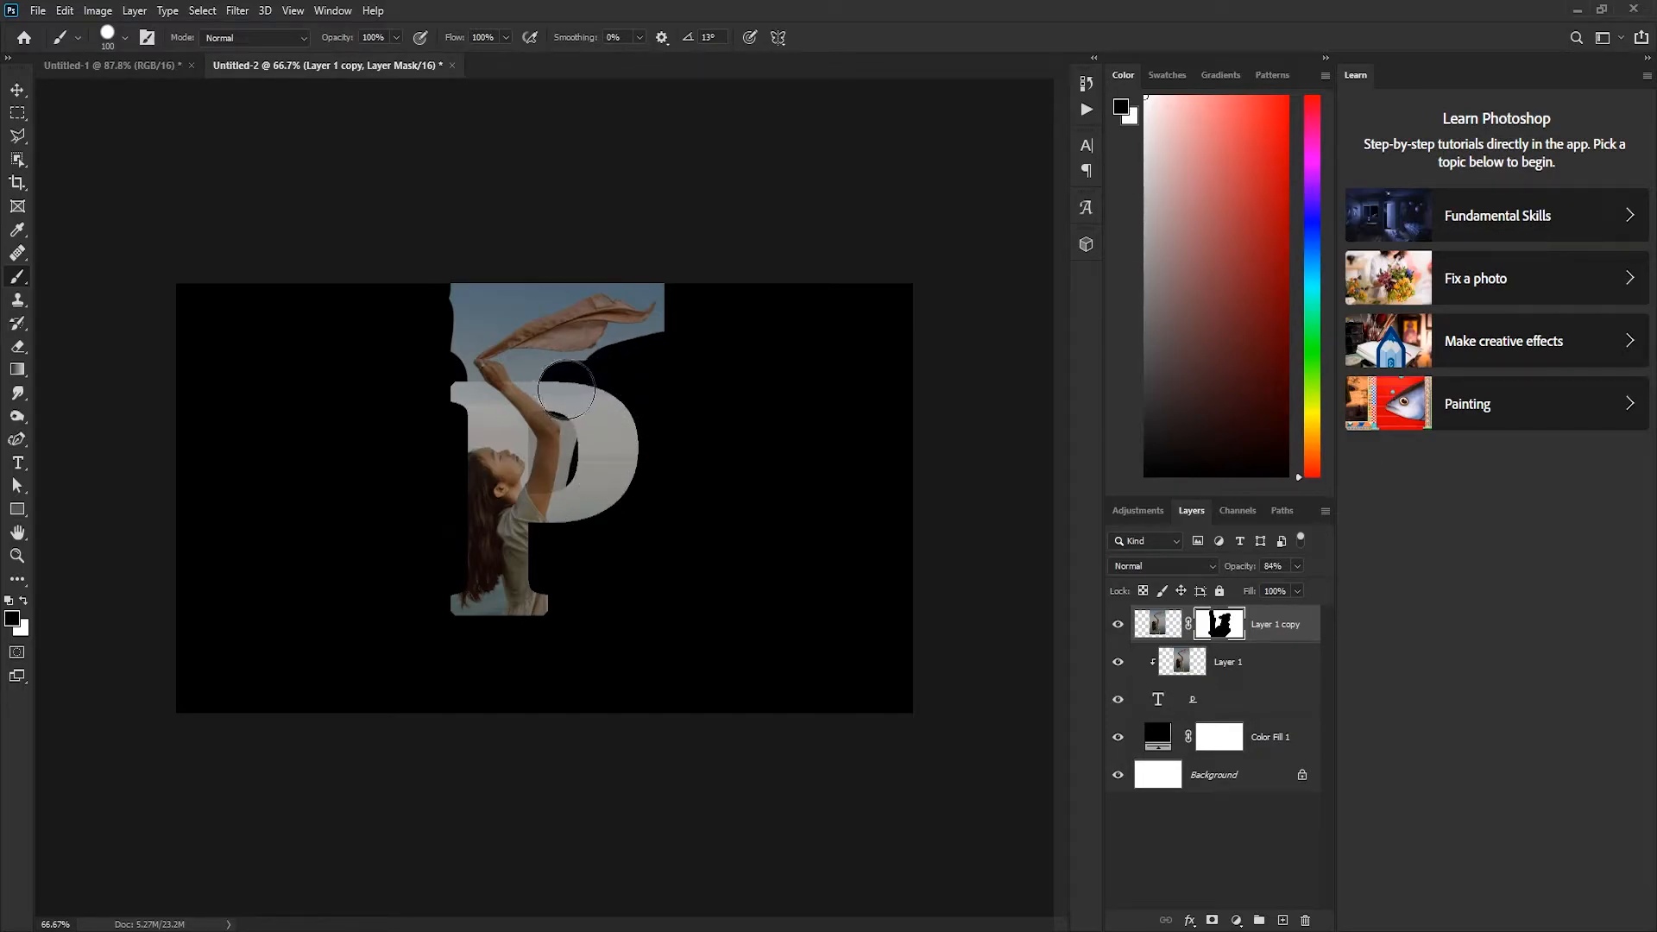
key(ctrl+z)
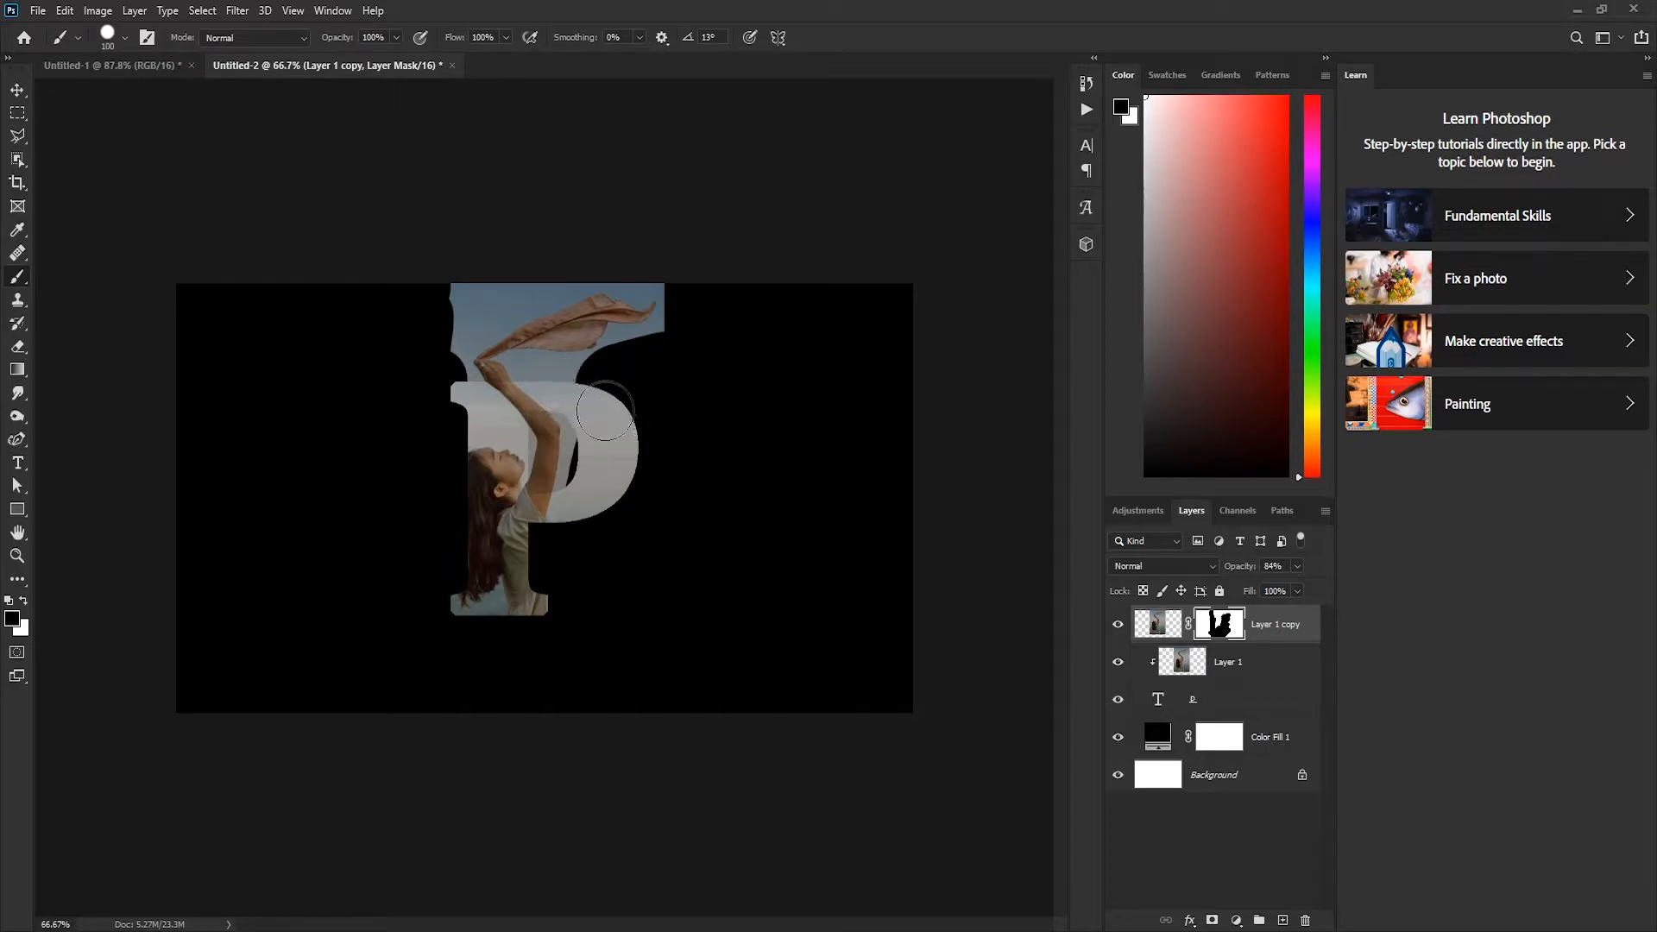
- Reduce the brush to 60 px and mask out more of the sky around the scarf and raised hand
key(bracketleft)
key(bracketleft)
key(bracketleft)
key(bracketleft)
mouse_move(576, 388)
mouse_down()
mouse_move(534, 370)
mouse_move(670, 349)
mouse_move(690, 287)
mouse_move(588, 272)
mouse_move(448, 294)
mouse_move(466, 289)
mouse_move(444, 357)
mouse_move(486, 306)
mouse_move(538, 277)
mouse_move(479, 324)
mouse_move(548, 286)
mouse_move(458, 338)
mouse_move(447, 370)
mouse_move(458, 409)
mouse_move(581, 477)
mouse_up()
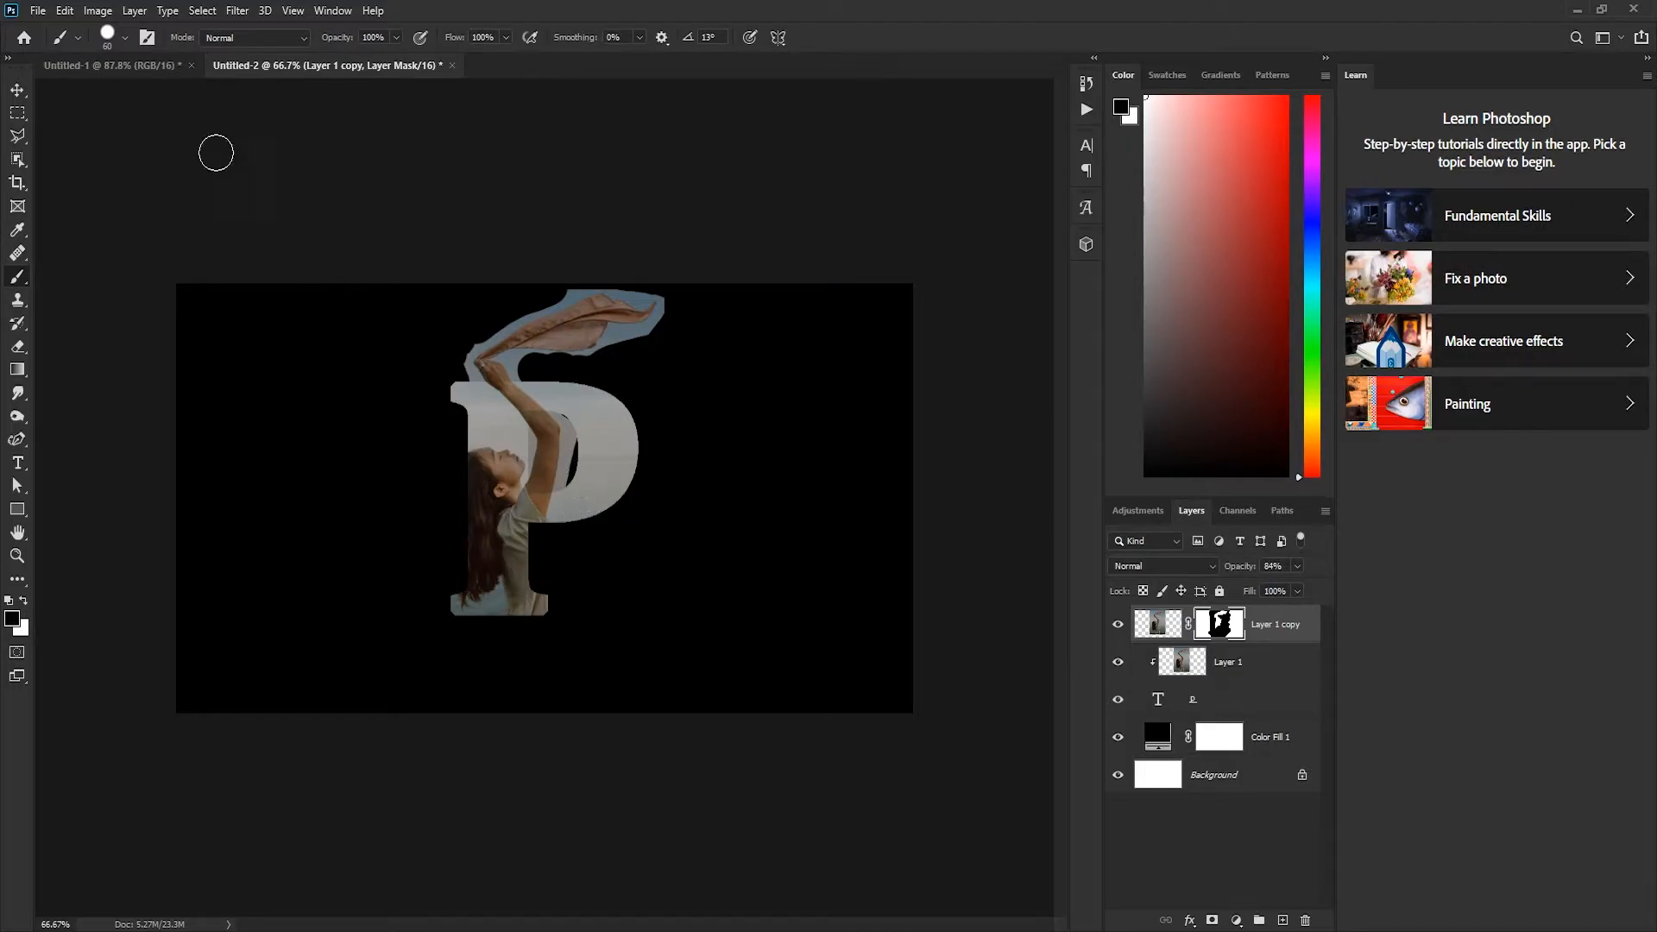
- Soften the brush and mask out the sky inside the P's counter on the right side of the arm
click(124, 40)
drag(207, 140, 153, 138)
click(125, 41)
scroll(579, 494, up, 10)
mouse_move(547, 466)
mouse_down()
mouse_move(563, 458)
mouse_move(545, 435)
mouse_move(581, 389)
mouse_move(592, 325)
mouse_move(601, 336)
mouse_up()
scroll(602, 336, up, 2)
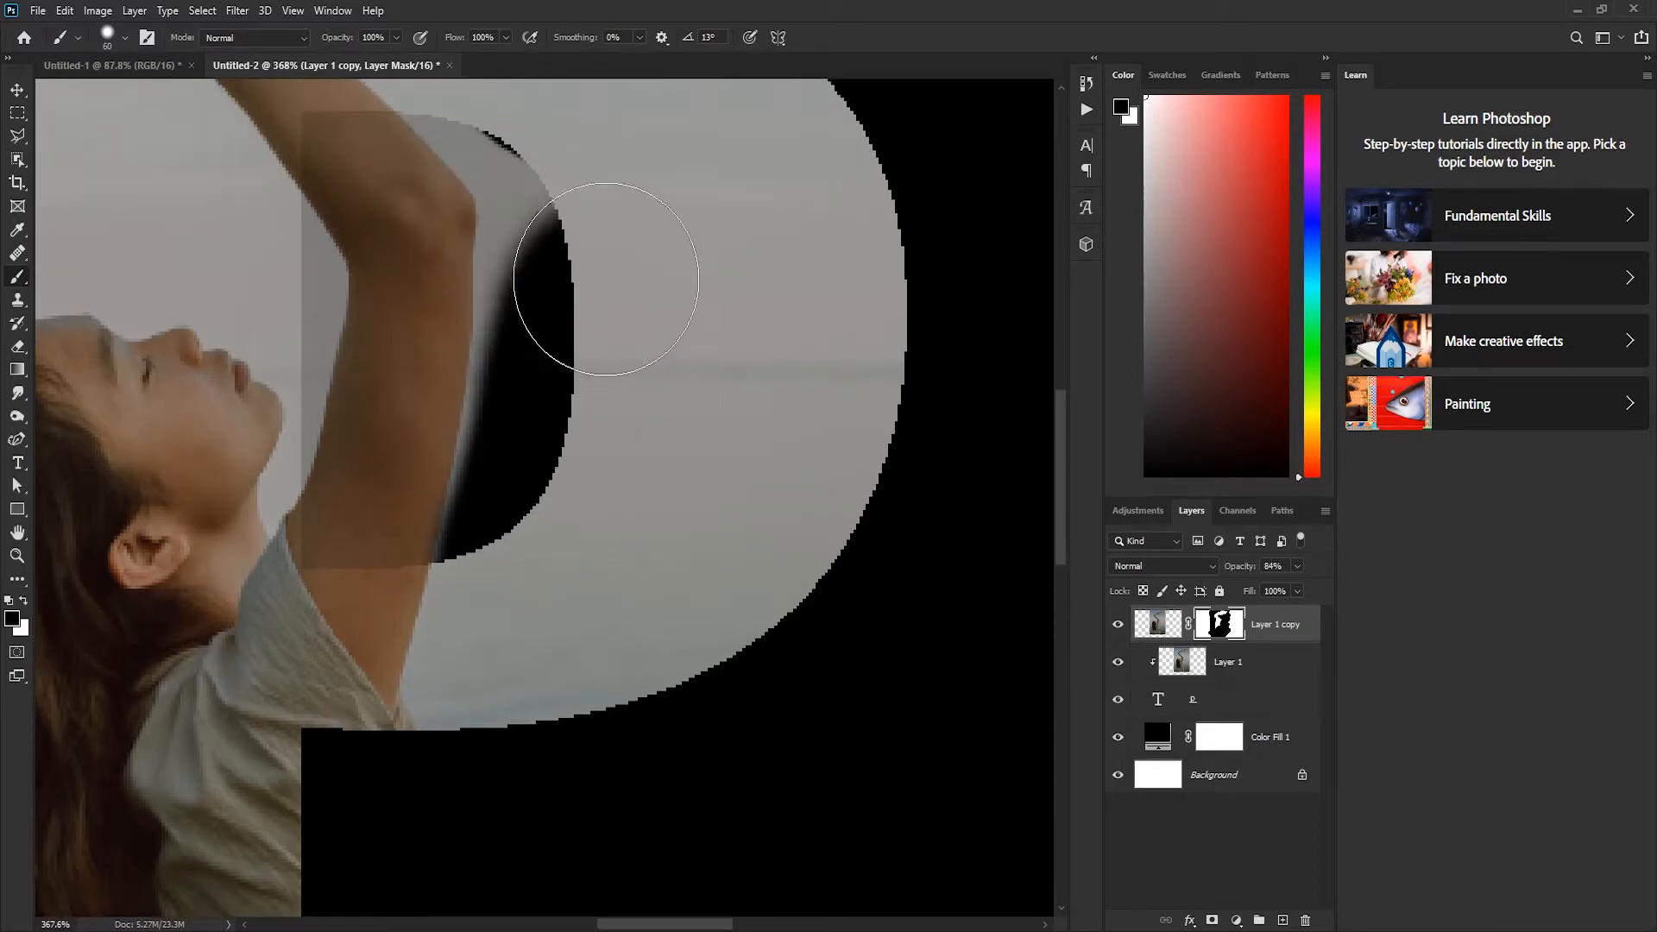
drag(606, 279, 691, 215)
- Reduce the brush to 25 px and mask out the remaining sky in the P's counter on both sides of the arm
key(bracketleft)
key(bracketleft)
key(bracketleft)
key(bracketleft)
key(bracketleft)
key(bracketleft)
mouse_move(510, 455)
mouse_down()
mouse_move(472, 577)
mouse_move(525, 354)
mouse_move(518, 460)
mouse_move(519, 316)
mouse_move(498, 390)
mouse_move(431, 318)
mouse_move(505, 405)
mouse_move(517, 607)
mouse_move(515, 382)
mouse_move(437, 335)
mouse_up()
scroll(521, 391, up, 4)
scroll(496, 371, up, 2)
scroll(259, 447, down, 1)
mouse_move(258, 447)
mouse_down()
mouse_move(277, 452)
mouse_move(246, 442)
mouse_move(276, 638)
mouse_move(315, 492)
mouse_move(311, 656)
mouse_up()
- Set the opacity of the masked photo copy to 100%
drag(1240, 565, 1370, 561)
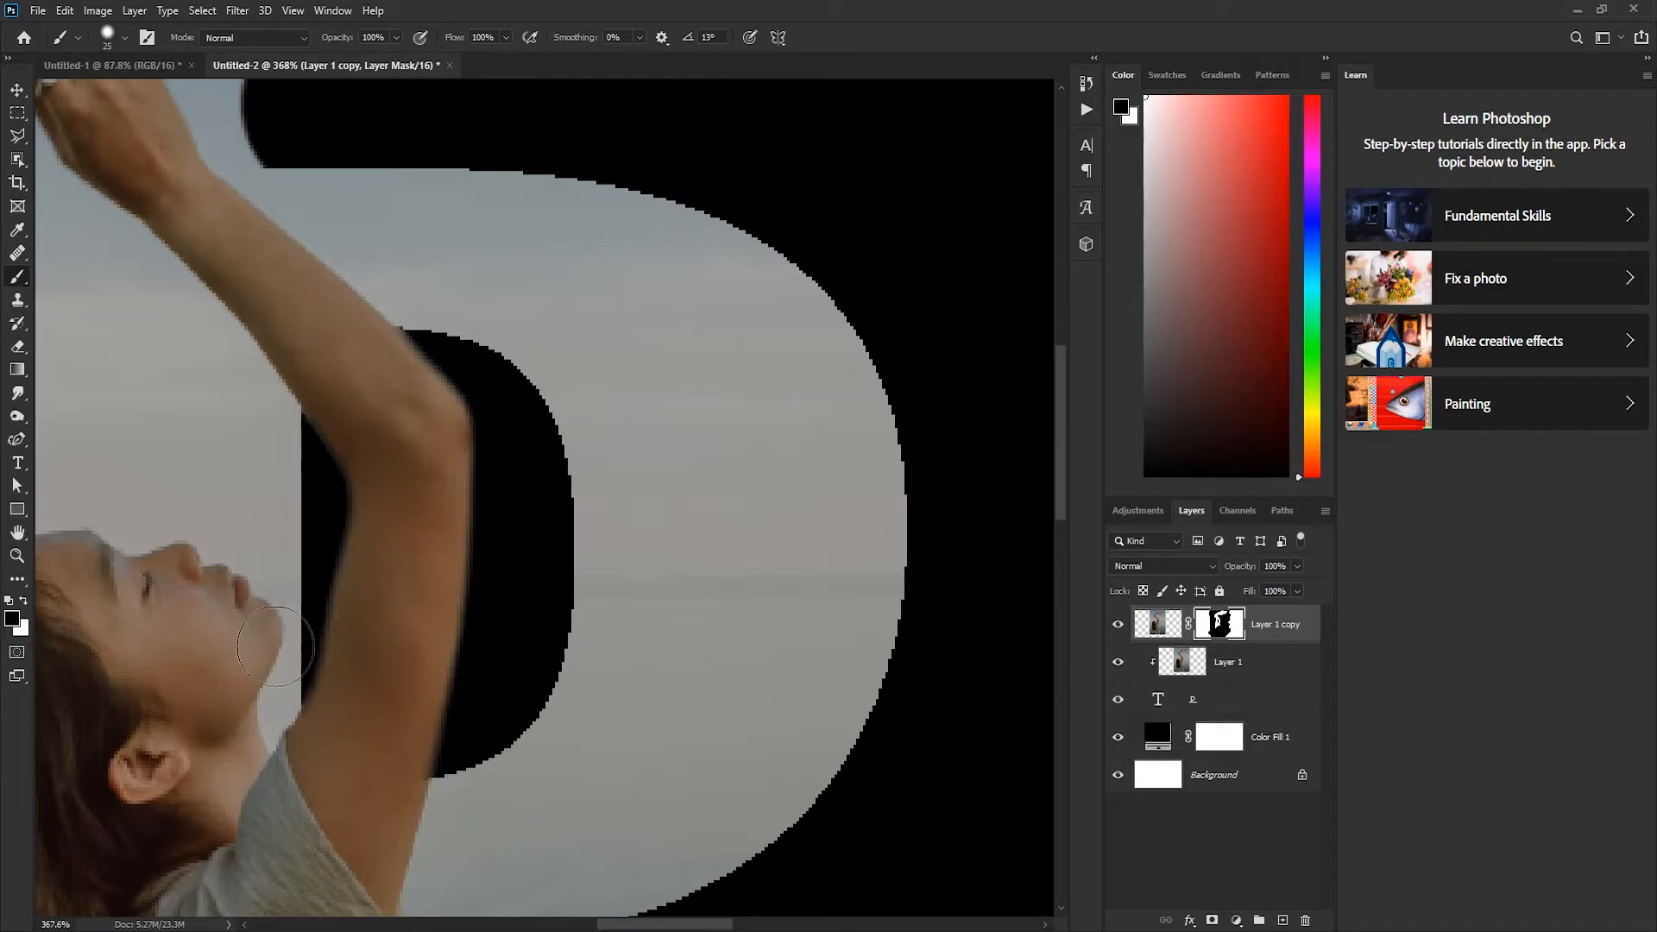
scroll(293, 483, up, 1)
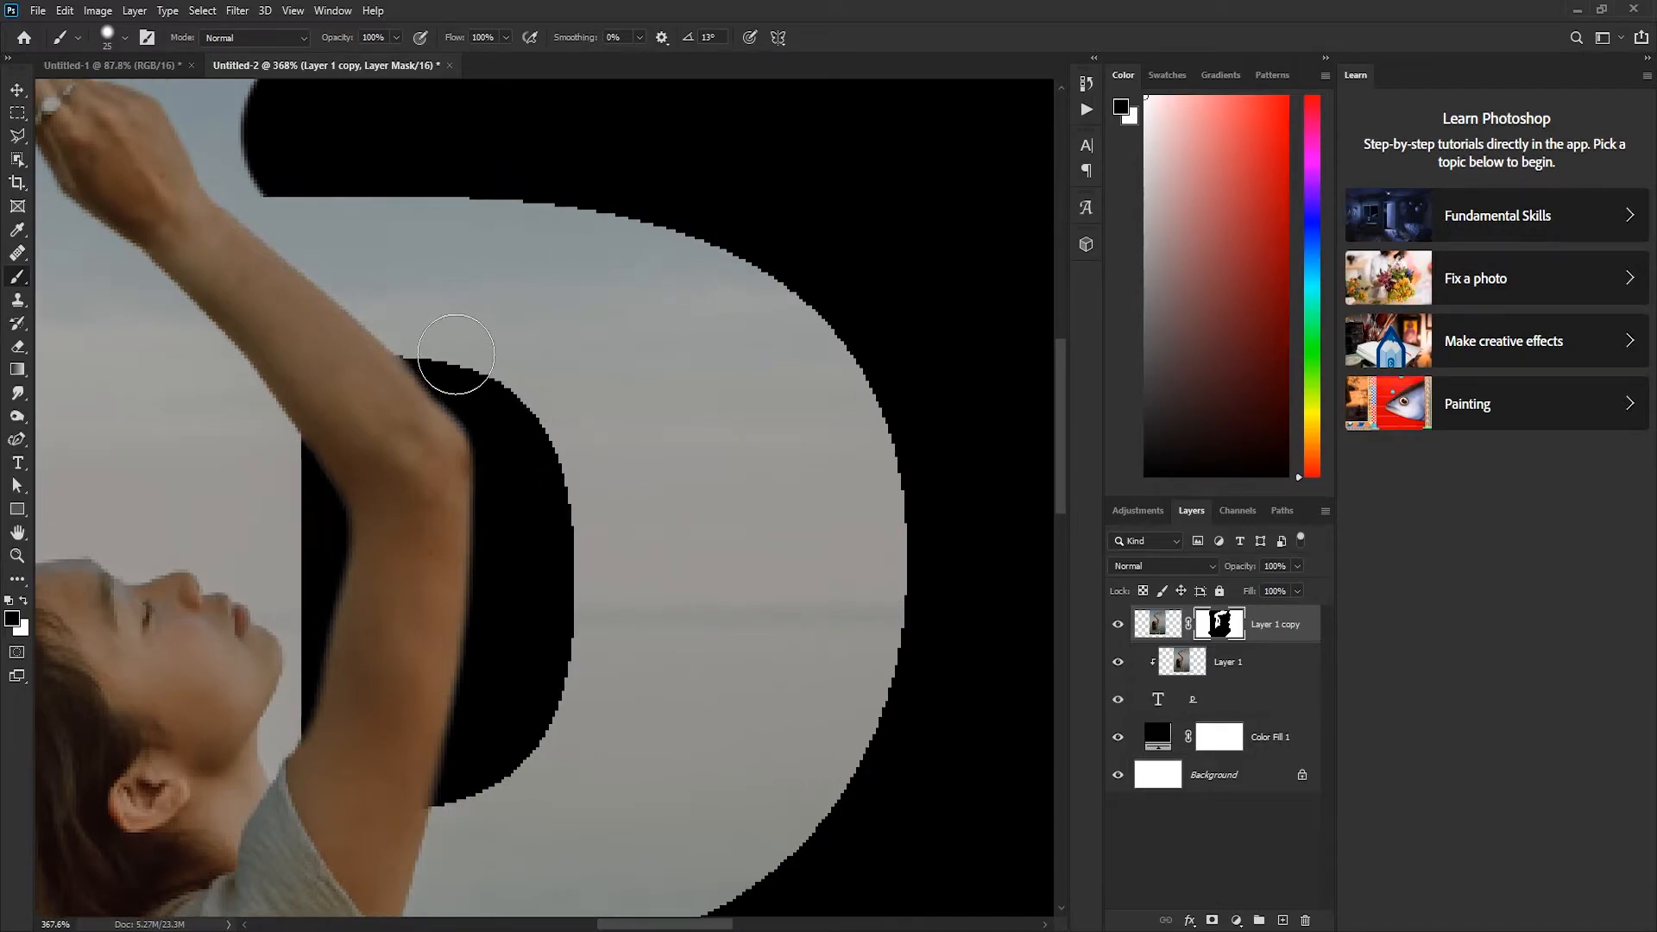
scroll(517, 603, down, 5)
scroll(521, 666, up, 5)
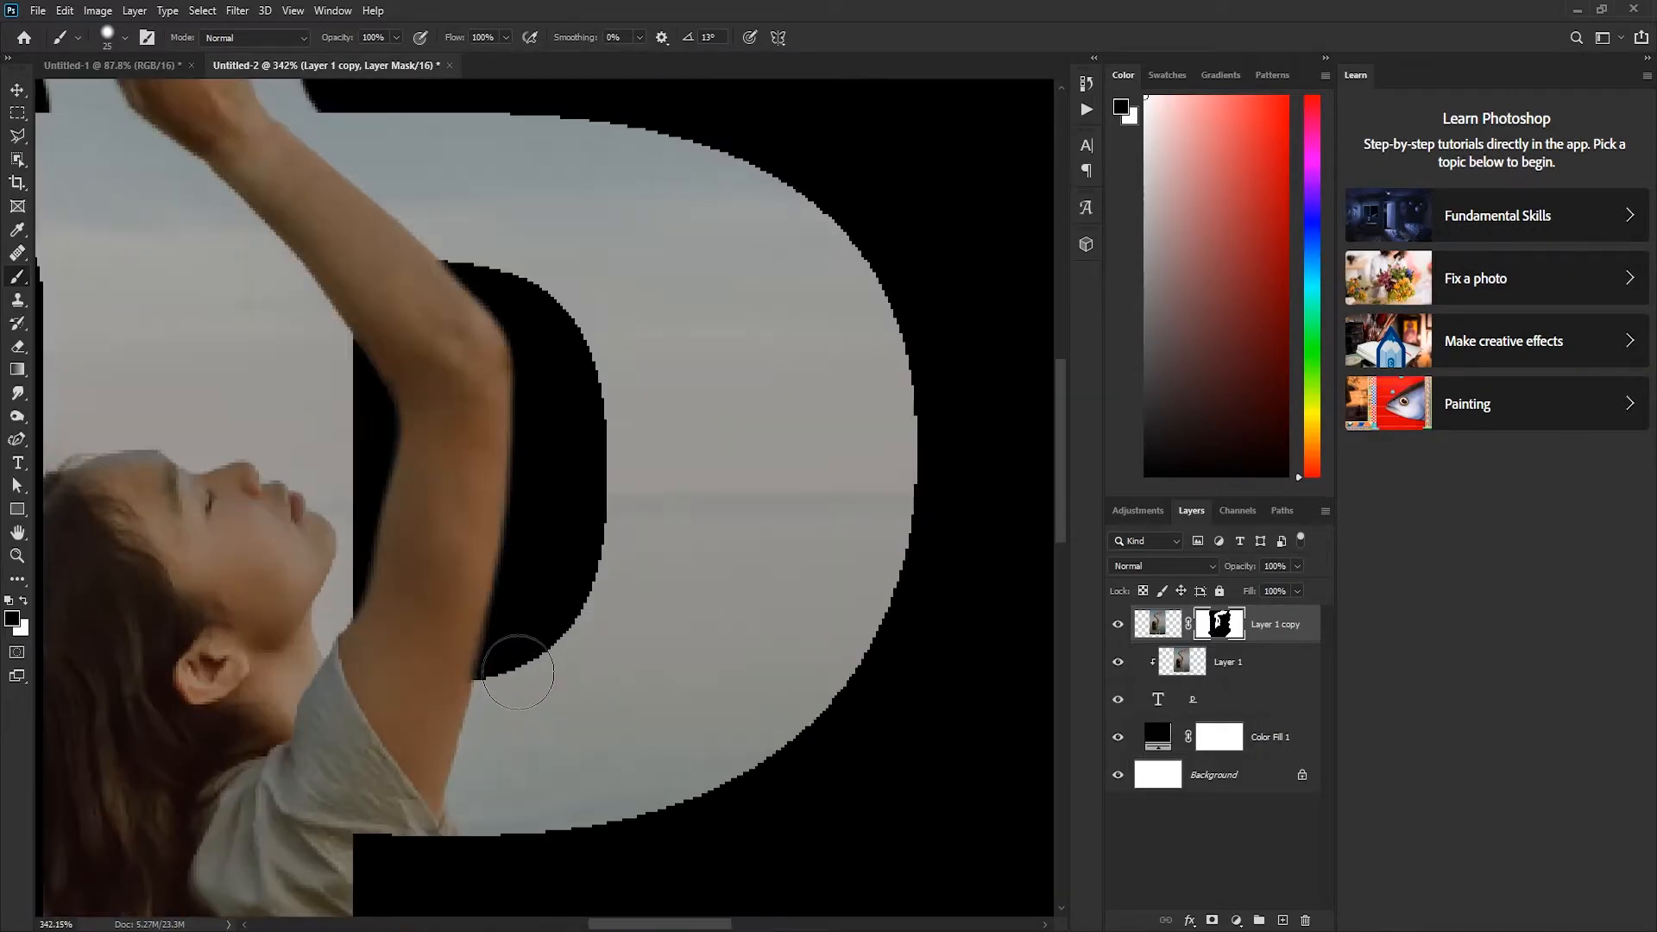
scroll(561, 647, down, 5)
- Mask out the sky beneath the scarf, following its lower edge with the soft 25 px brush
scroll(676, 233, up, 4)
drag(672, 270, 706, 251)
scroll(725, 259, up, 3)
drag(768, 319, 836, 225)
scroll(759, 315, up, 5)
scroll(707, 341, down, 2)
mouse_move(707, 341)
mouse_down()
mouse_move(497, 355)
mouse_move(424, 490)
mouse_move(258, 536)
mouse_up()
scroll(170, 570, down, 3)
mouse_move(301, 601)
mouse_down()
mouse_move(255, 564)
mouse_move(301, 477)
mouse_move(426, 468)
mouse_move(467, 484)
mouse_move(327, 459)
mouse_move(409, 464)
mouse_move(256, 463)
mouse_move(678, 472)
mouse_up()
scroll(844, 500, down, 4)
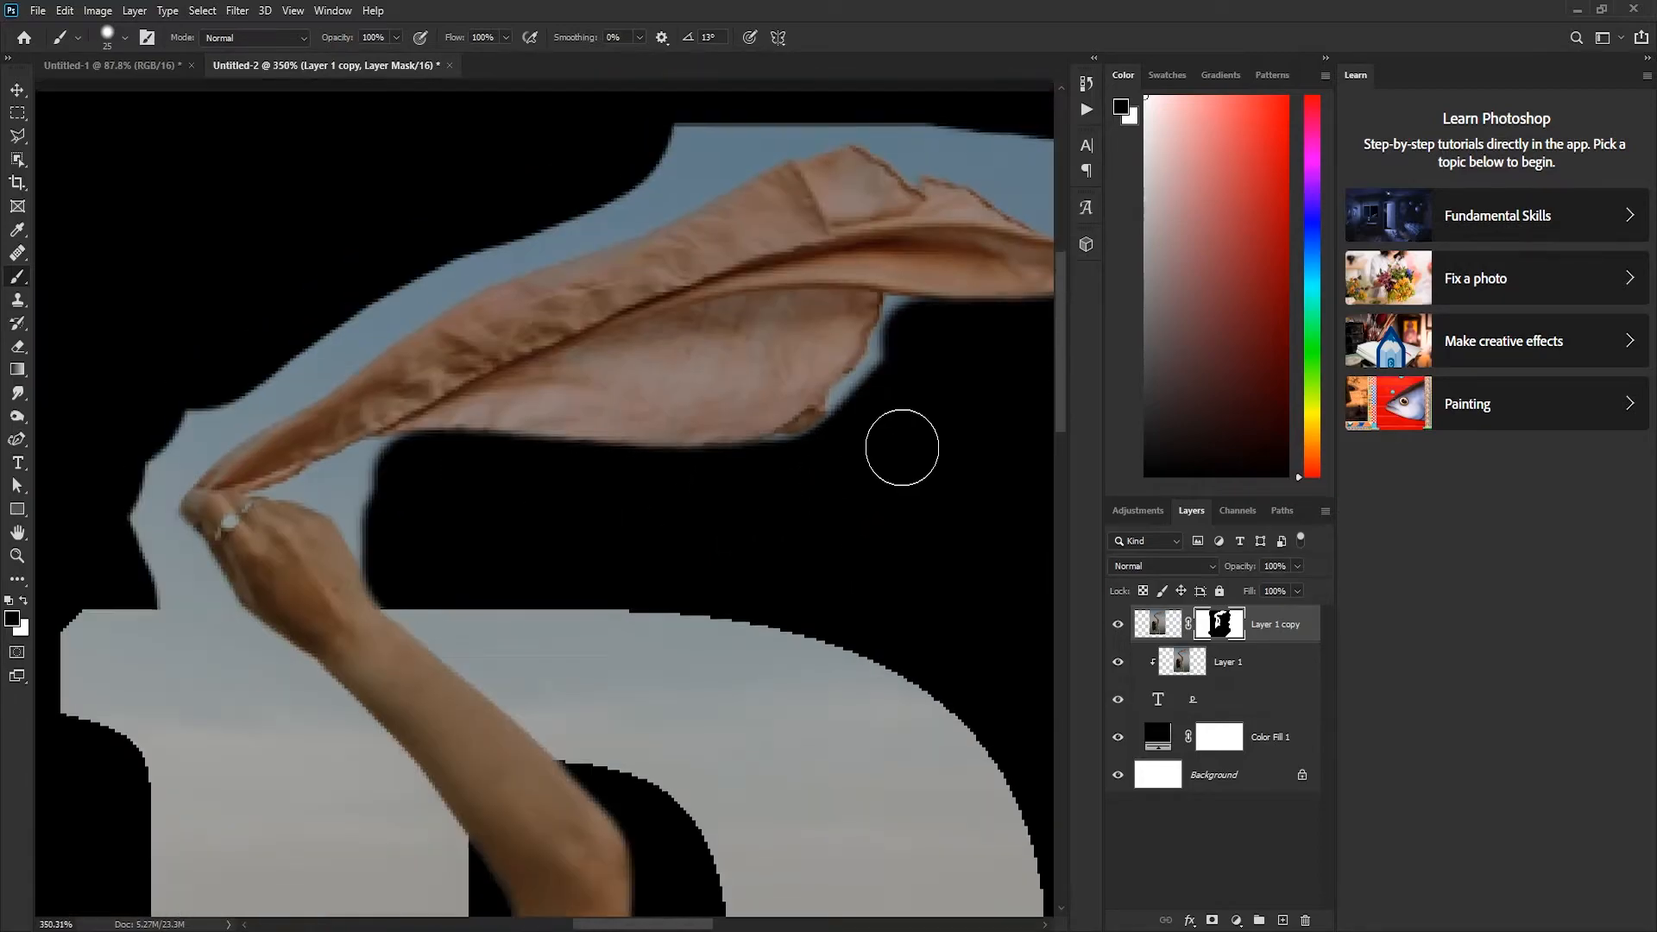
- Mask out the leftover sky at the scarf's lower right notch, refining its underside with a much smaller brush
scroll(685, 522, up, 4)
mouse_move(661, 536)
mouse_down()
mouse_move(647, 521)
mouse_move(559, 540)
mouse_move(751, 478)
mouse_move(758, 443)
mouse_move(848, 345)
mouse_move(787, 285)
mouse_move(804, 293)
mouse_up()
key(bracketleft)
key(bracketleft)
key(bracketleft)
key(bracketleft)
key(bracketleft)
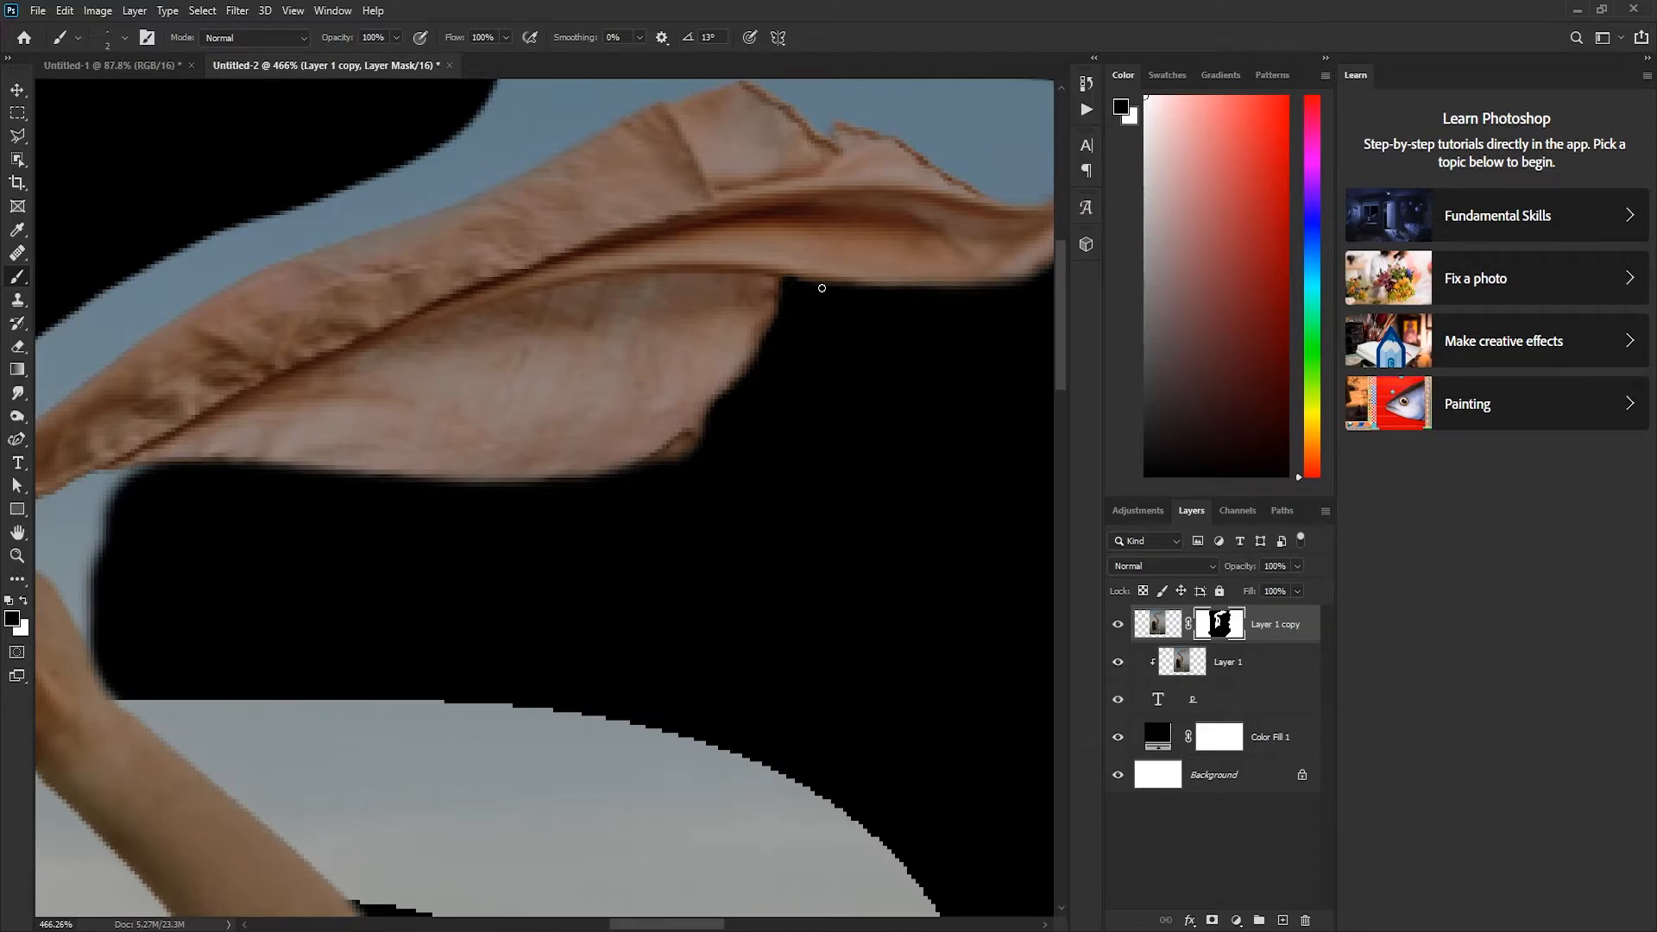
key(bracketright)
drag(531, 493, 367, 488)
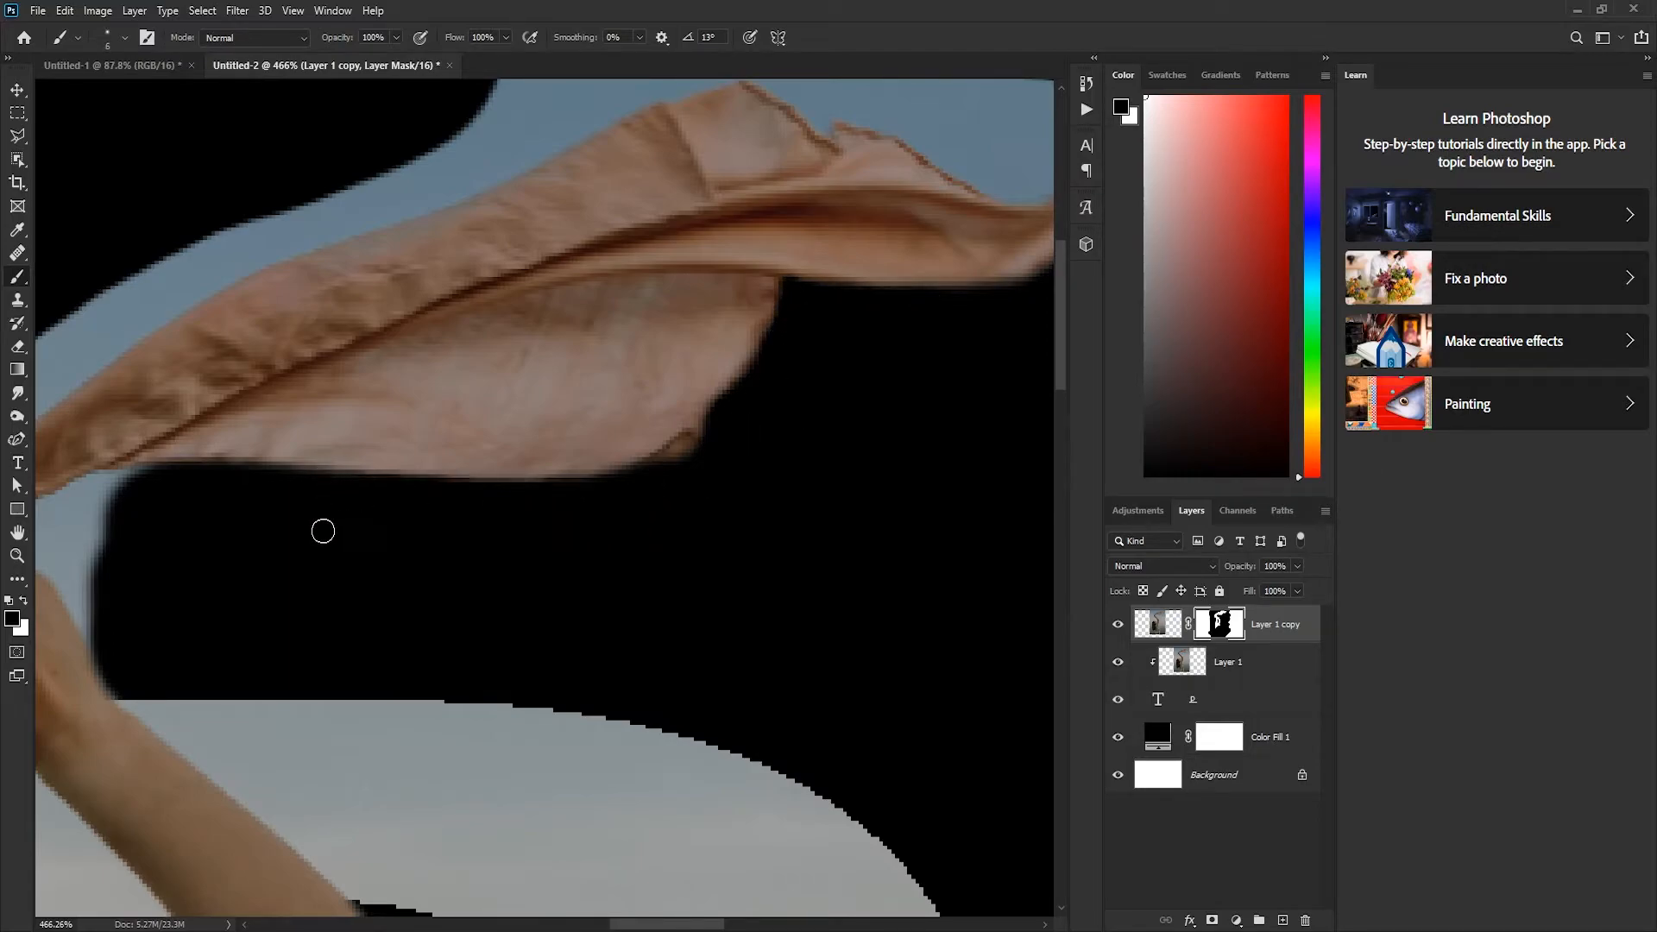
- Mask out the sky between the hand and the scarf, using a fine brush in the narrow gap by the rings
scroll(137, 540, left, 3)
mouse_move(296, 577)
mouse_down()
mouse_move(304, 667)
mouse_move(291, 594)
mouse_move(288, 622)
mouse_move(327, 504)
mouse_move(282, 506)
mouse_move(309, 485)
mouse_move(280, 501)
mouse_move(350, 489)
mouse_move(235, 524)
mouse_move(305, 661)
mouse_move(246, 553)
mouse_move(246, 521)
mouse_move(300, 495)
mouse_move(208, 540)
mouse_move(230, 548)
mouse_move(161, 544)
mouse_up()
key(bracketright)
key(bracketright)
key(bracketright)
key(bracketleft)
key(bracketleft)
key(bracketleft)
key(bracketleft)
key(bracketleft)
key(bracketleft)
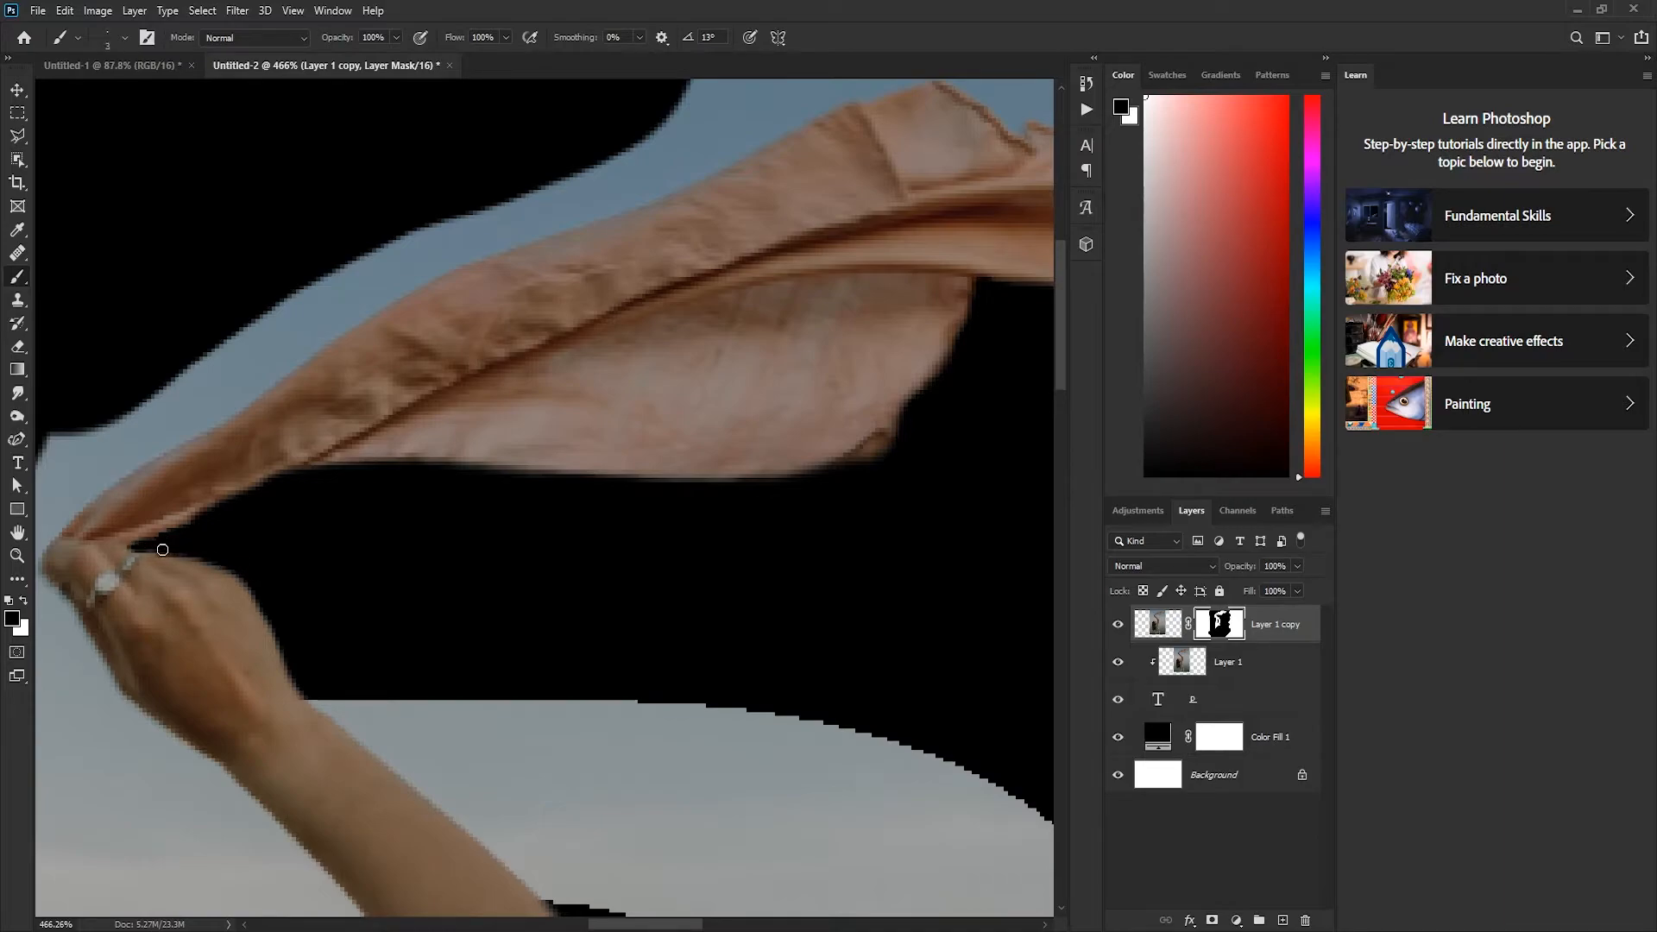
- Mask out the sky on the outer side of the hand above the P and enlarge the brush to 20 px
scroll(250, 494, down, 1)
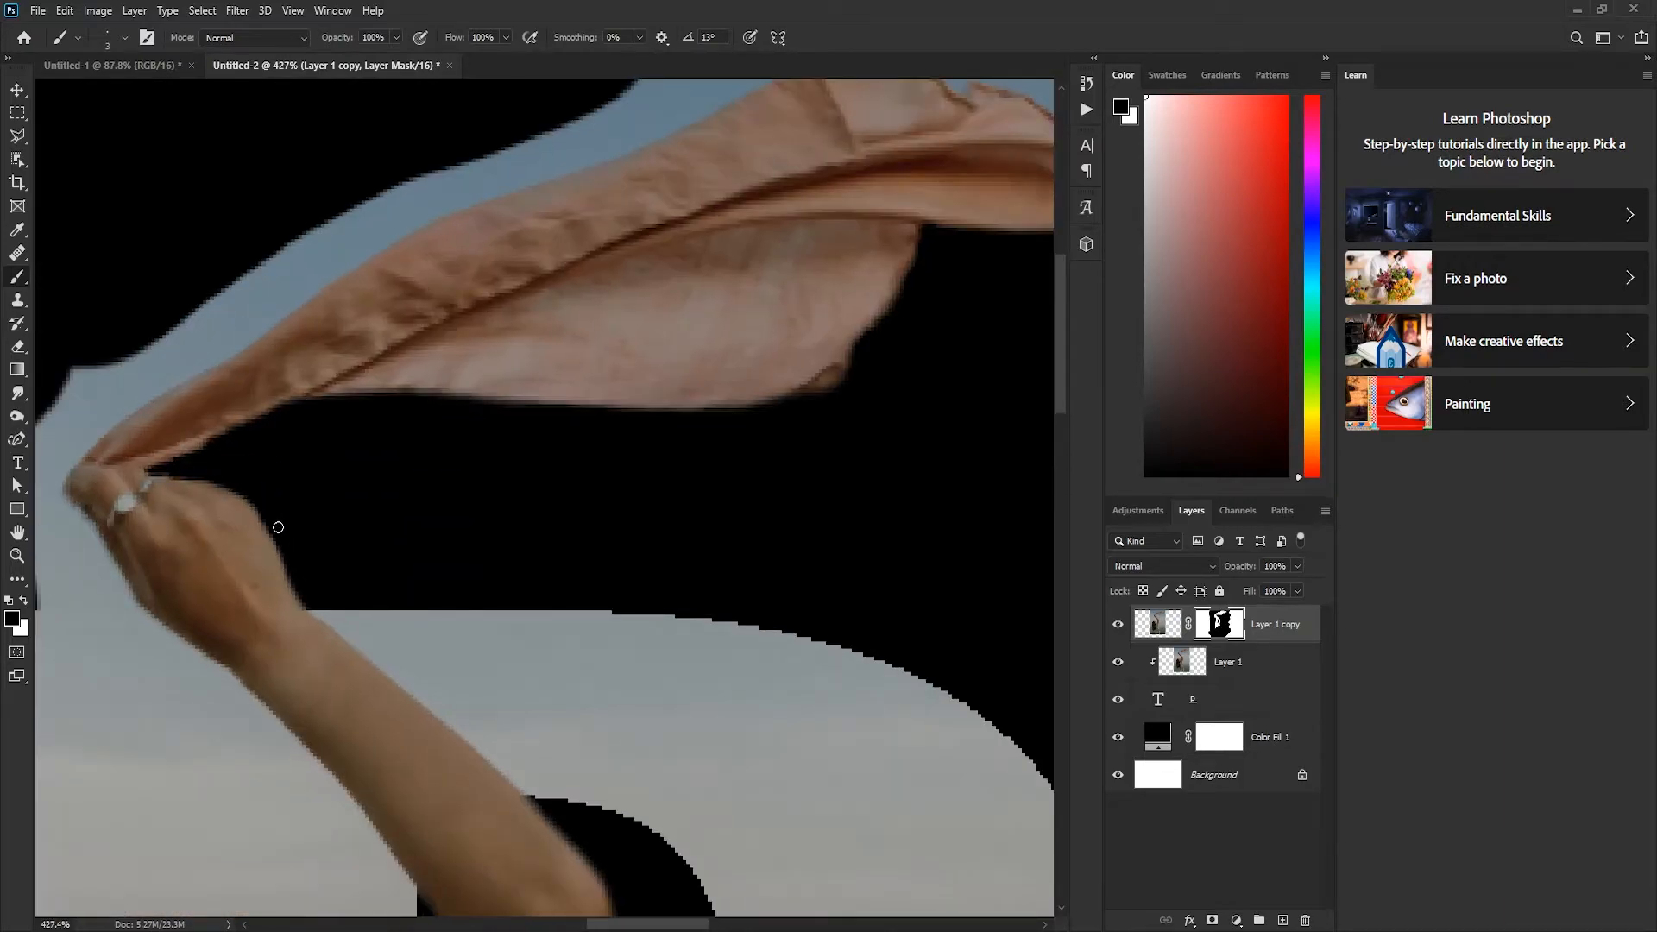
scroll(315, 611, down, 12)
scroll(441, 358, up, 14)
mouse_move(250, 600)
mouse_down()
mouse_move(461, 354)
mouse_move(464, 445)
mouse_move(428, 316)
mouse_move(470, 425)
mouse_move(501, 414)
mouse_move(470, 373)
mouse_move(496, 396)
mouse_move(474, 387)
mouse_move(518, 219)
mouse_move(455, 334)
mouse_move(435, 324)
mouse_move(547, 233)
mouse_up()
scroll(460, 405, down, 6)
key(bracketright)
key(bracketright)
key(bracketright)
key(bracketright)
key(])
key(])
key(])
key(])
scroll(737, 282, down, 1)
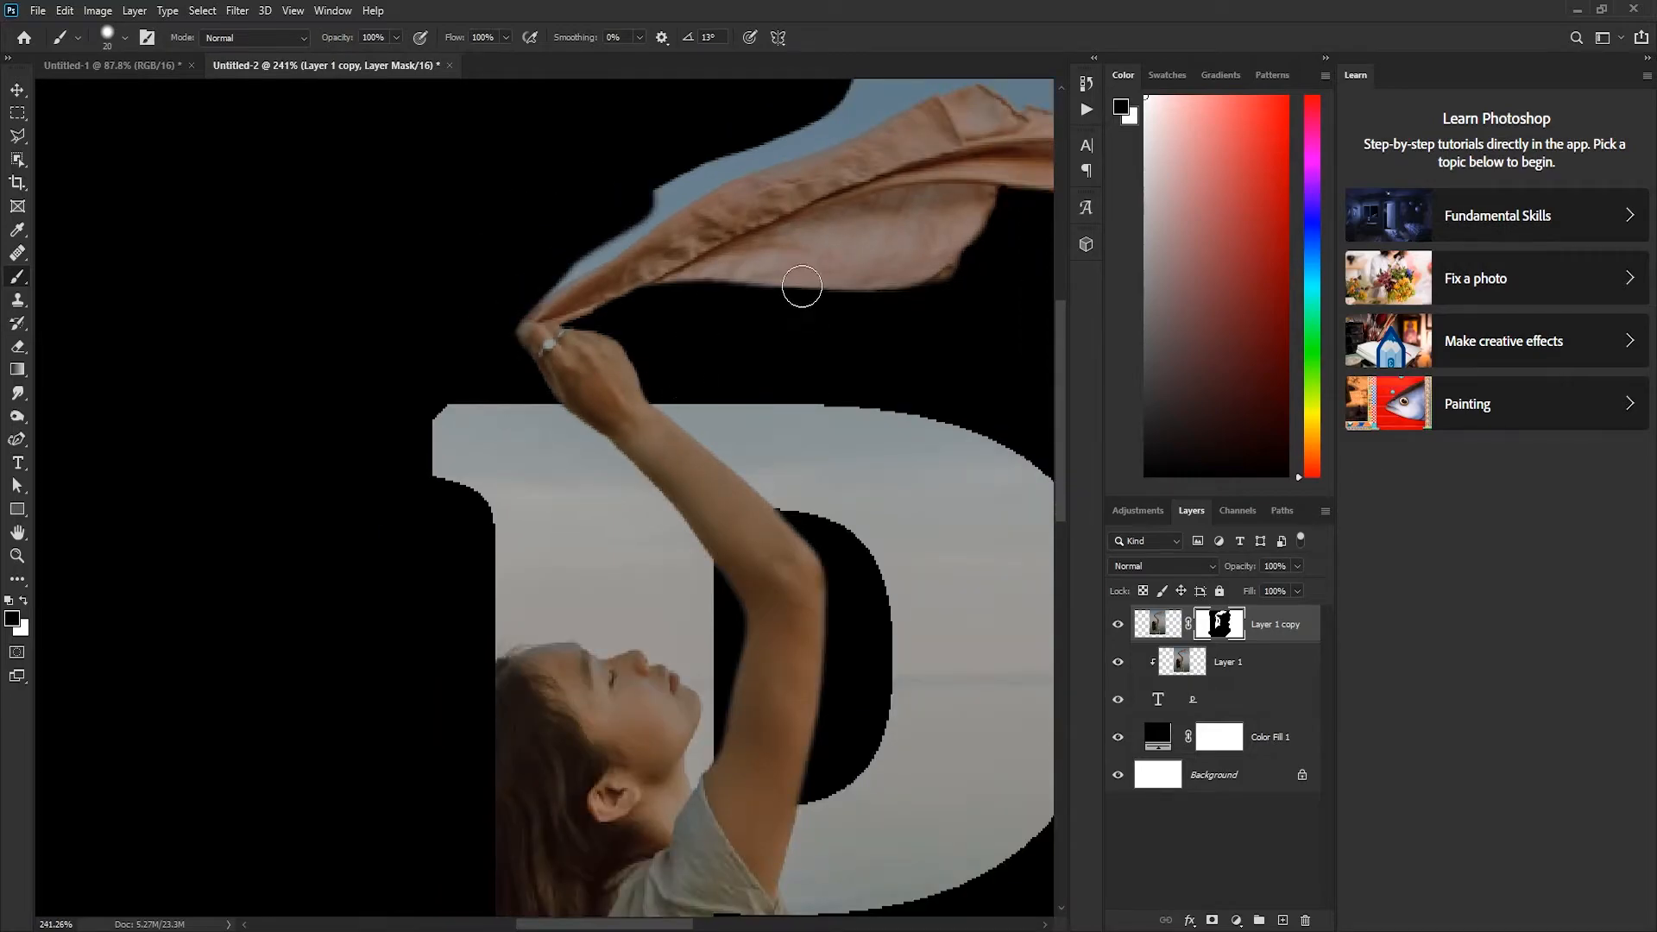
- Mask out the sky along the scarf's upper edge from the hand towards its middle fold
scroll(941, 384, up, 3)
mouse_move(315, 460)
mouse_down()
mouse_move(555, 296)
mouse_move(333, 441)
mouse_move(494, 342)
mouse_up()
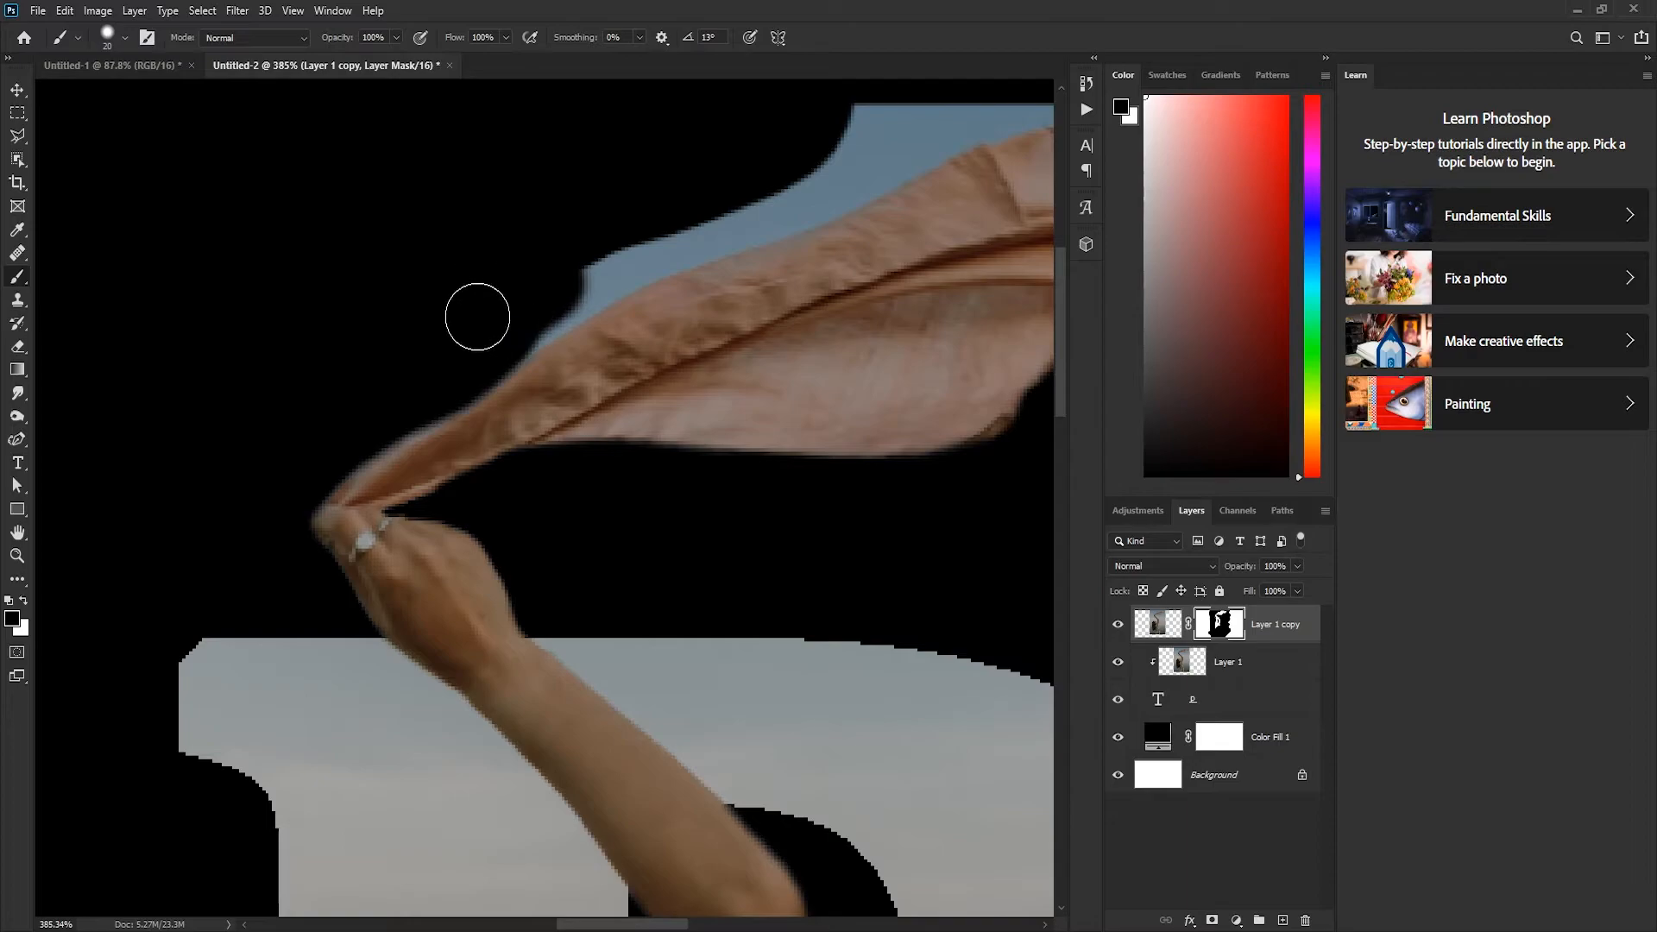
scroll(432, 402, up, 1)
mouse_move(504, 403)
mouse_down()
mouse_move(560, 353)
mouse_move(543, 373)
mouse_move(787, 248)
mouse_up()
scroll(867, 262, down, 5)
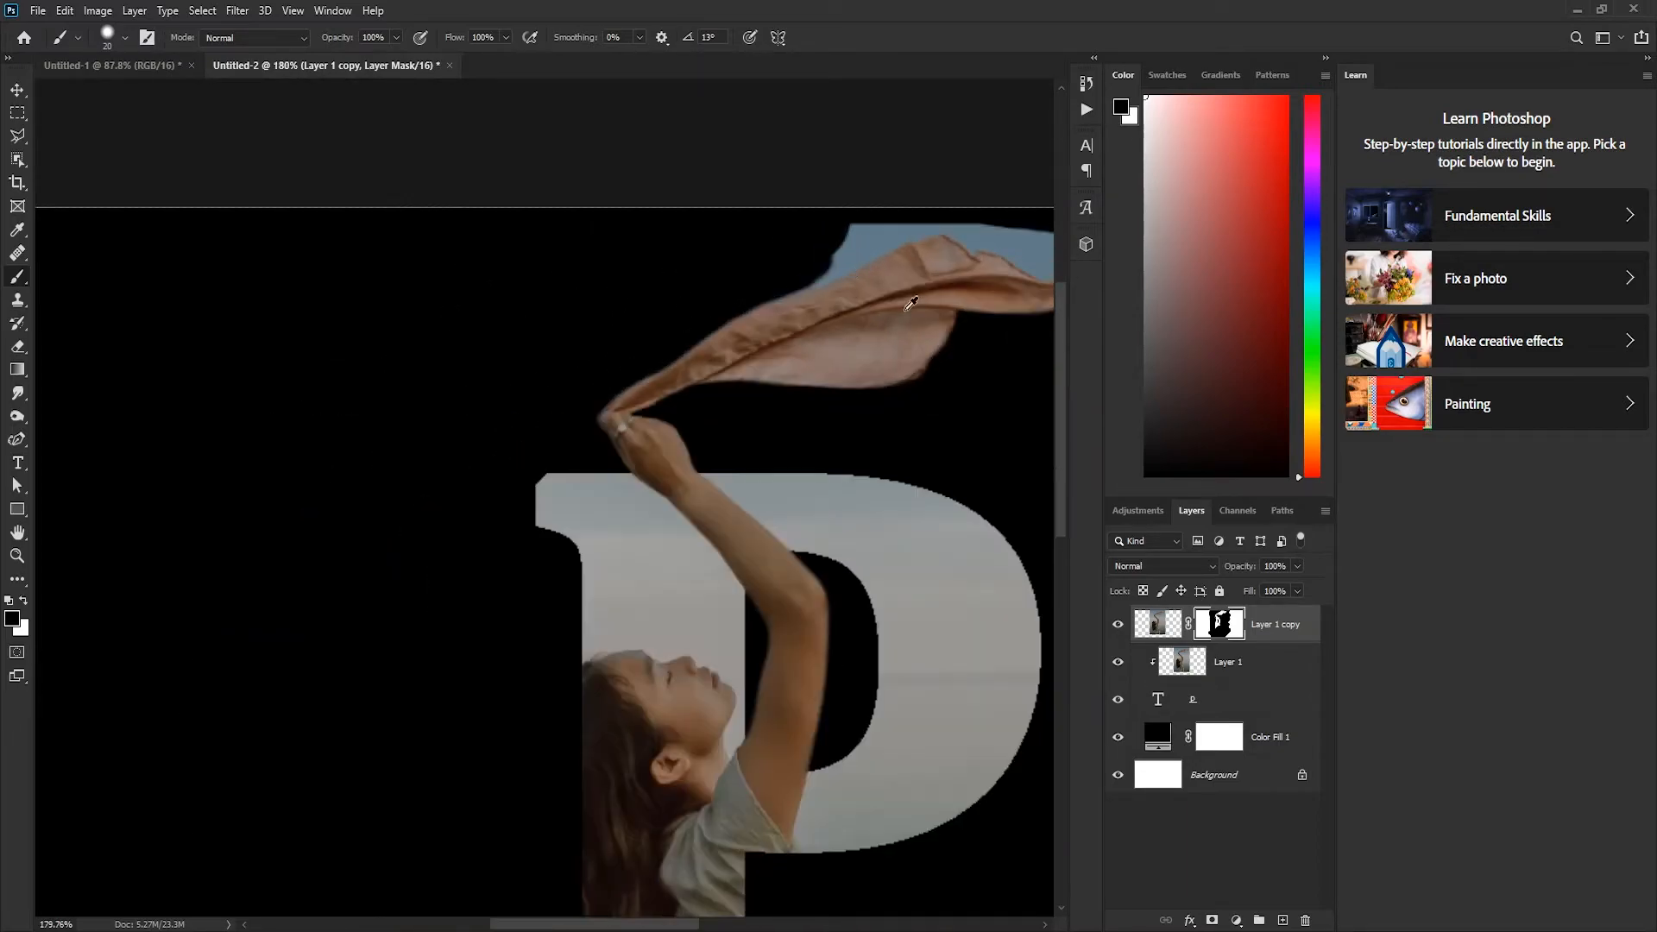
- Mask out the sky above the scarf's far end and around its pointed tip
scroll(927, 318, up, 7)
mouse_move(819, 383)
mouse_down()
mouse_move(919, 275)
mouse_move(582, 177)
mouse_move(252, 317)
mouse_move(390, 271)
mouse_move(320, 303)
mouse_move(481, 214)
mouse_move(574, 195)
mouse_move(742, 241)
mouse_move(796, 291)
mouse_move(861, 264)
mouse_up()
scroll(911, 287, down, 7)
scroll(938, 303, up, 3)
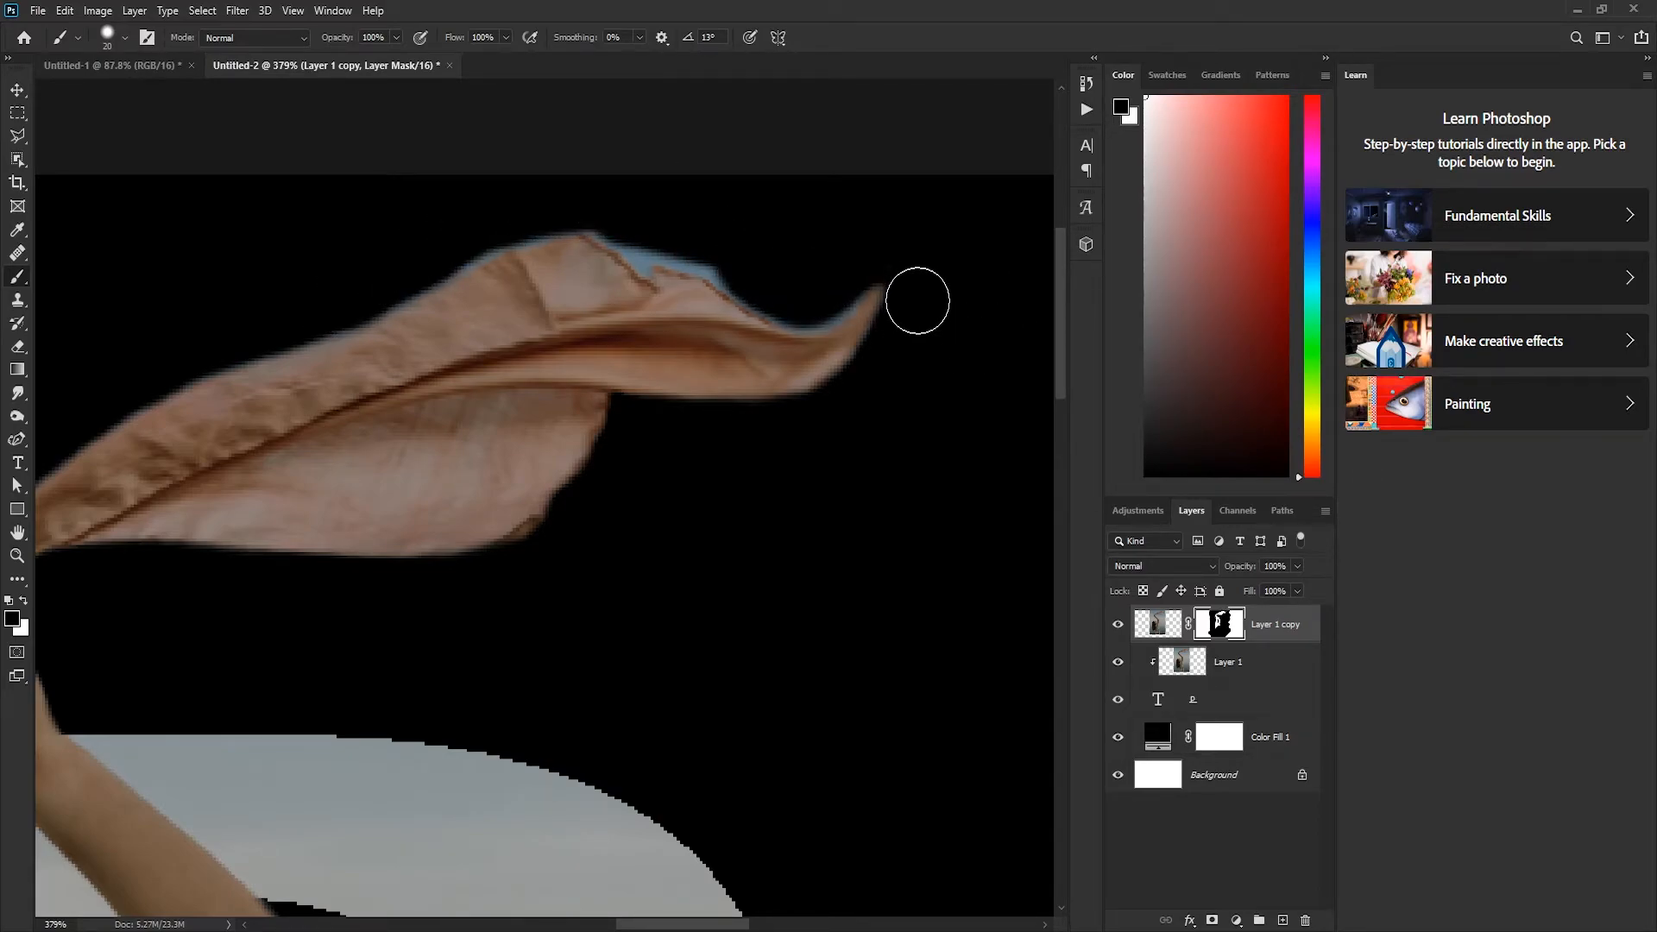
mouse_move(794, 289)
mouse_down()
mouse_move(722, 247)
mouse_move(818, 292)
mouse_move(833, 432)
mouse_move(753, 266)
mouse_move(681, 229)
mouse_up()
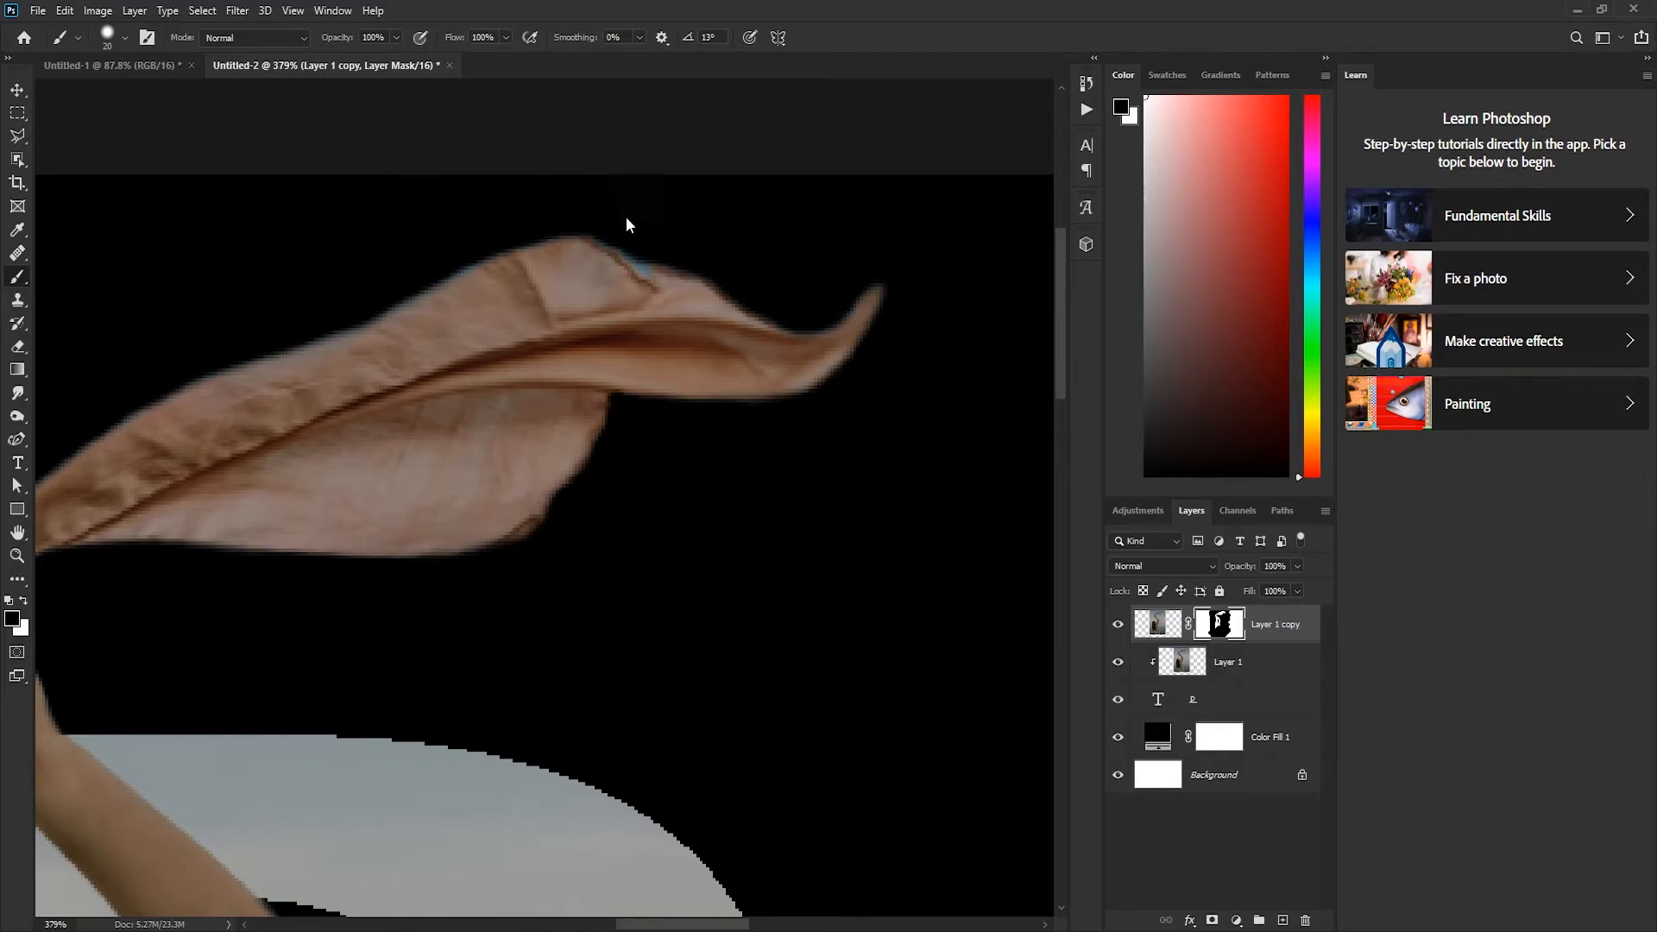
- Reduce the brush size and mask out the last bit of sky in the notch on the scarf's upper edge
key(bracketleft)
key(bracketleft)
key(bracketleft)
drag(640, 256, 721, 280)
key(bracketleft)
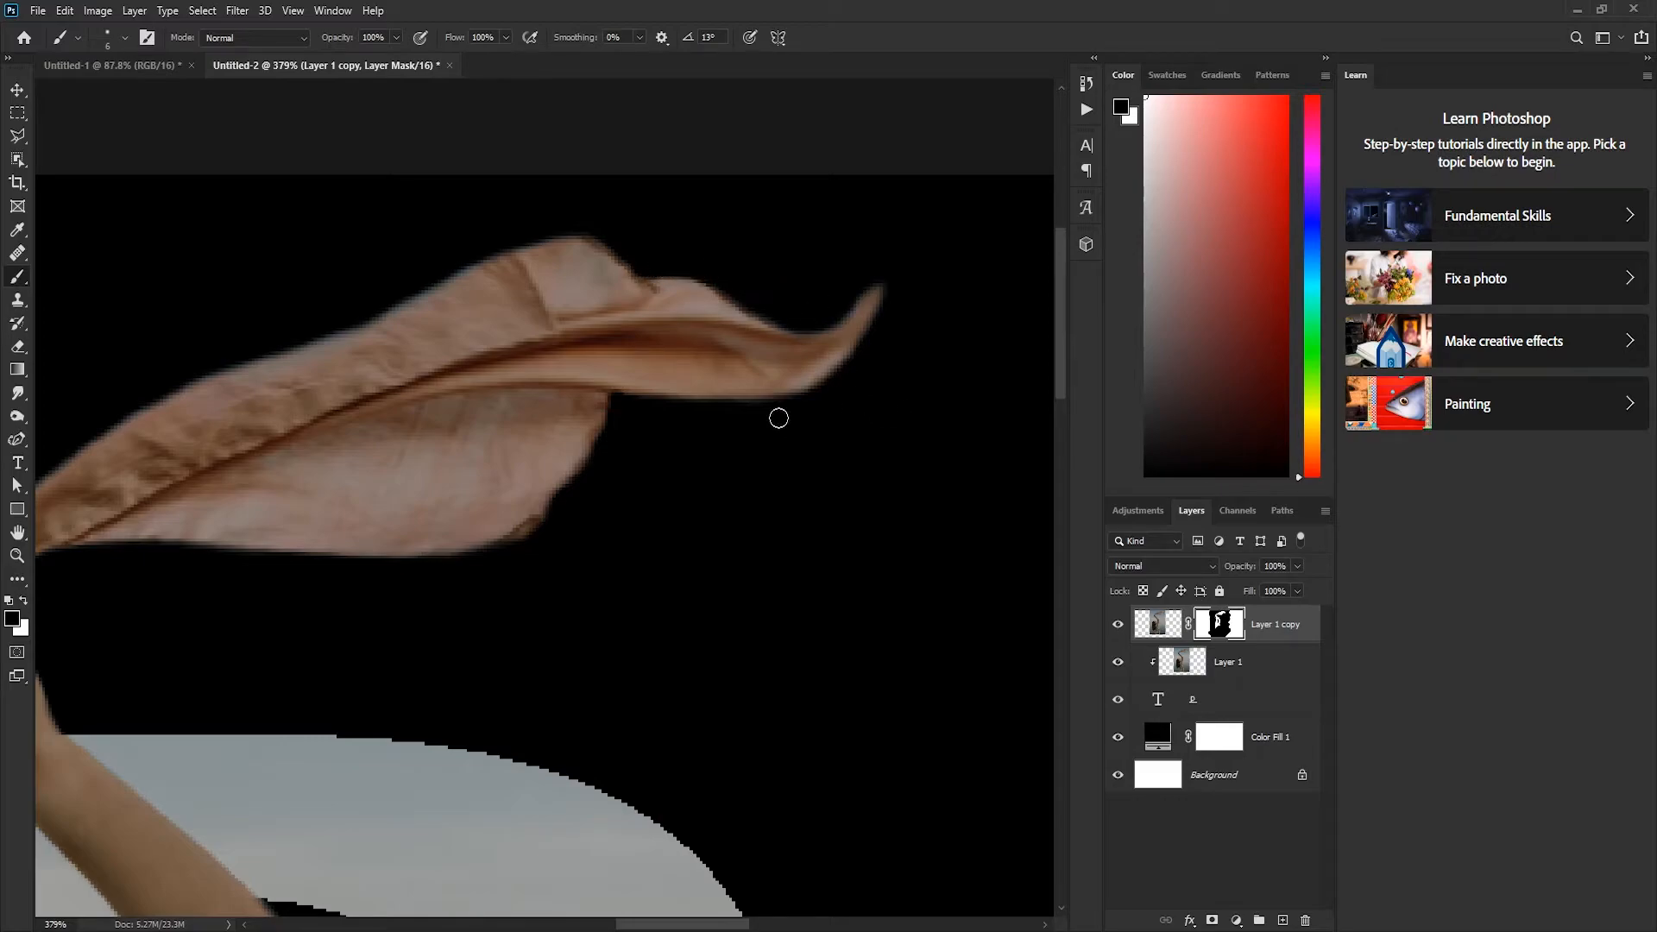
scroll(662, 539, down, 5)
scroll(627, 503, up, 2)
scroll(658, 386, up, 3)
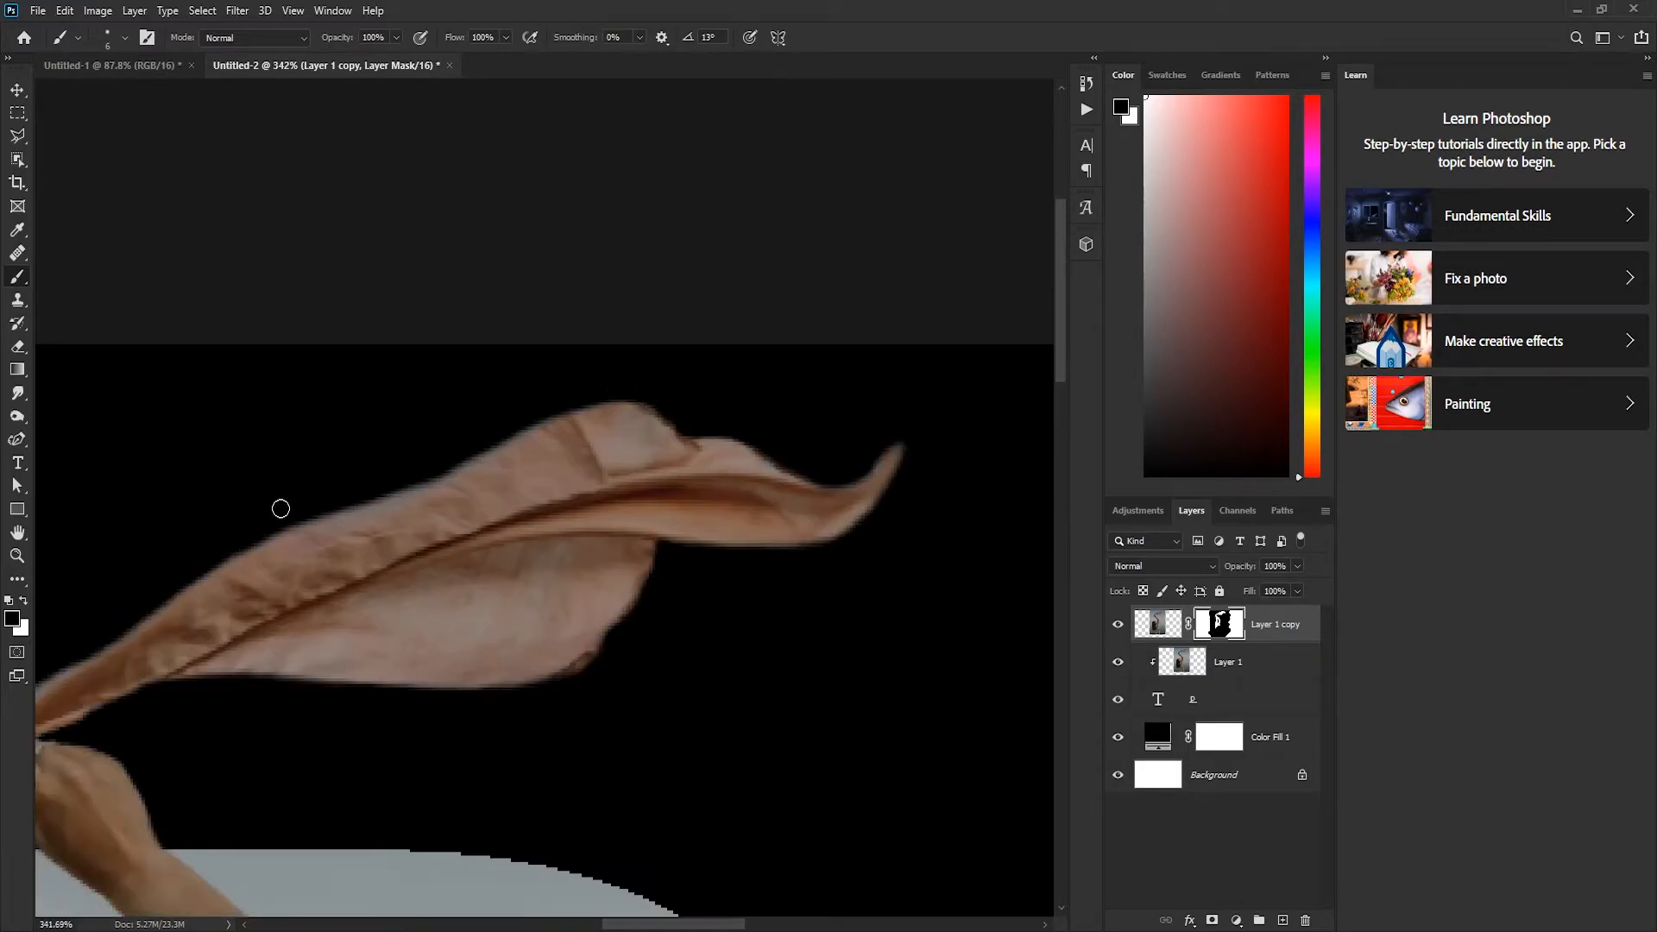
scroll(529, 578, down, 5)
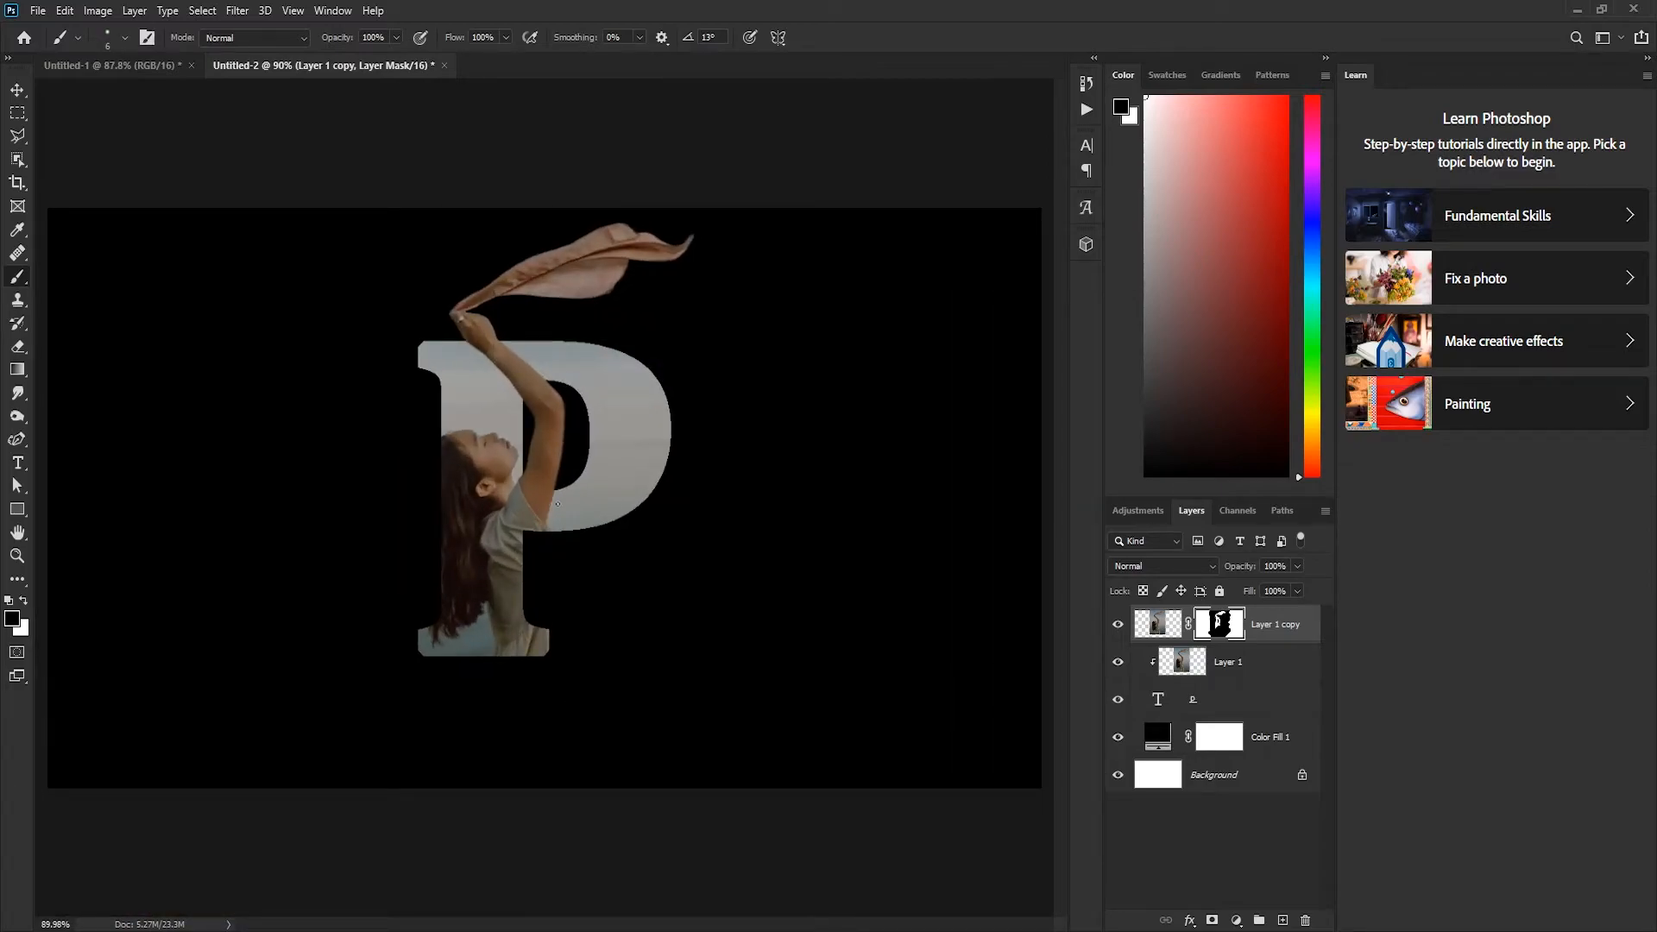
scroll(651, 371, up, 4)
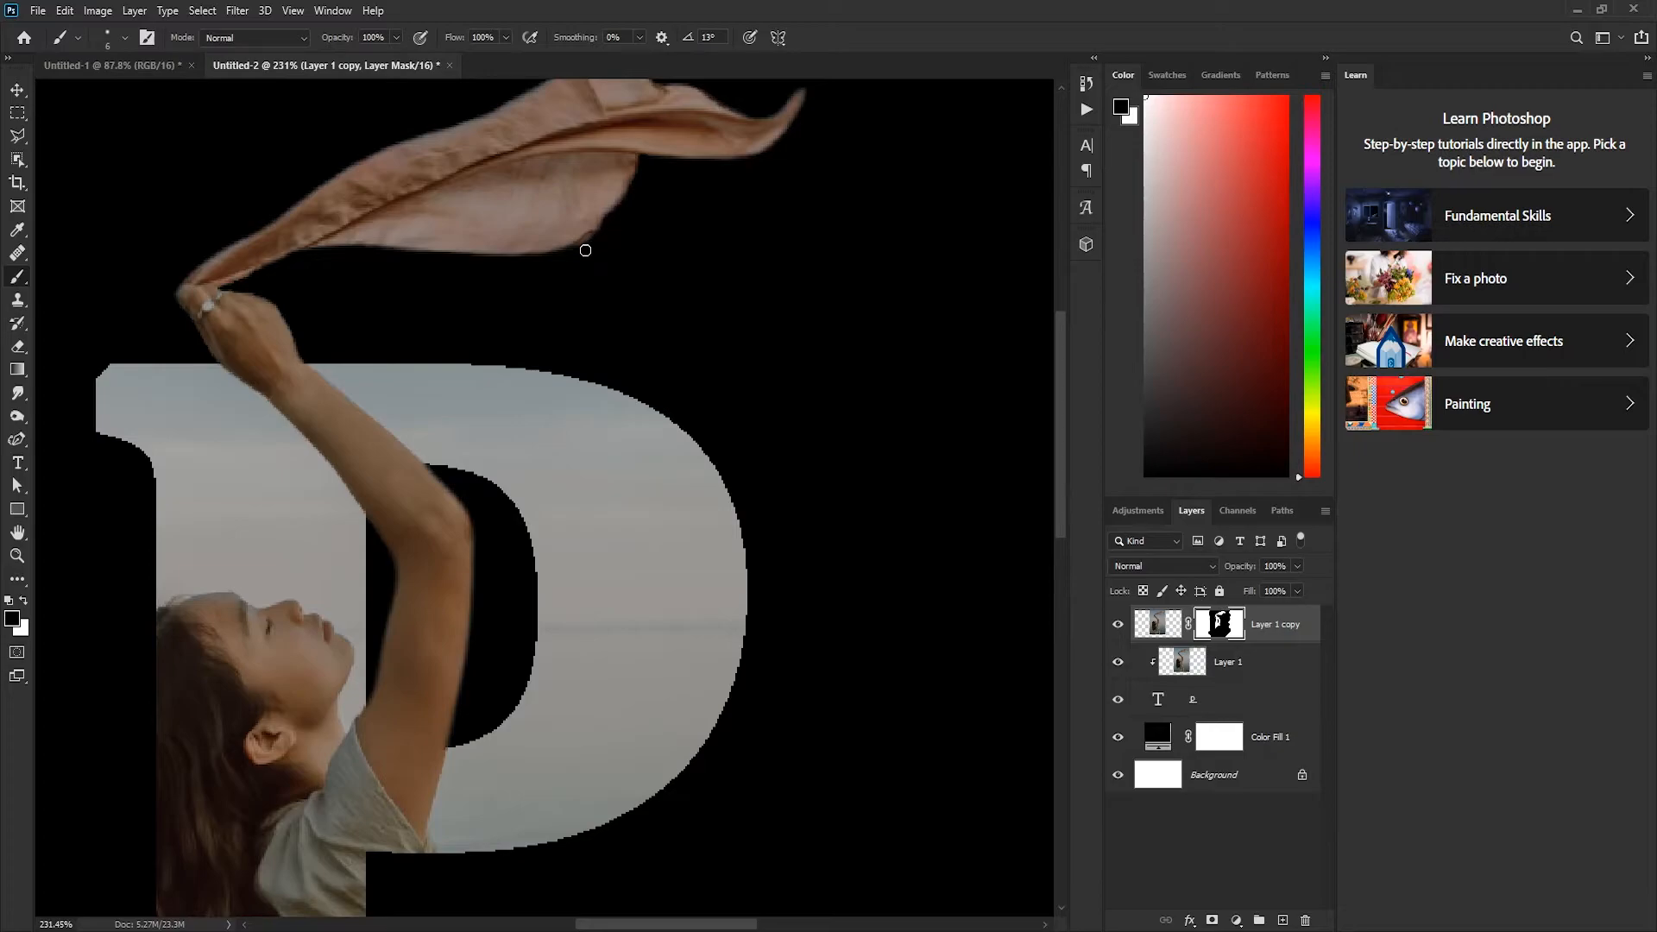
scroll(695, 410, down, 4)
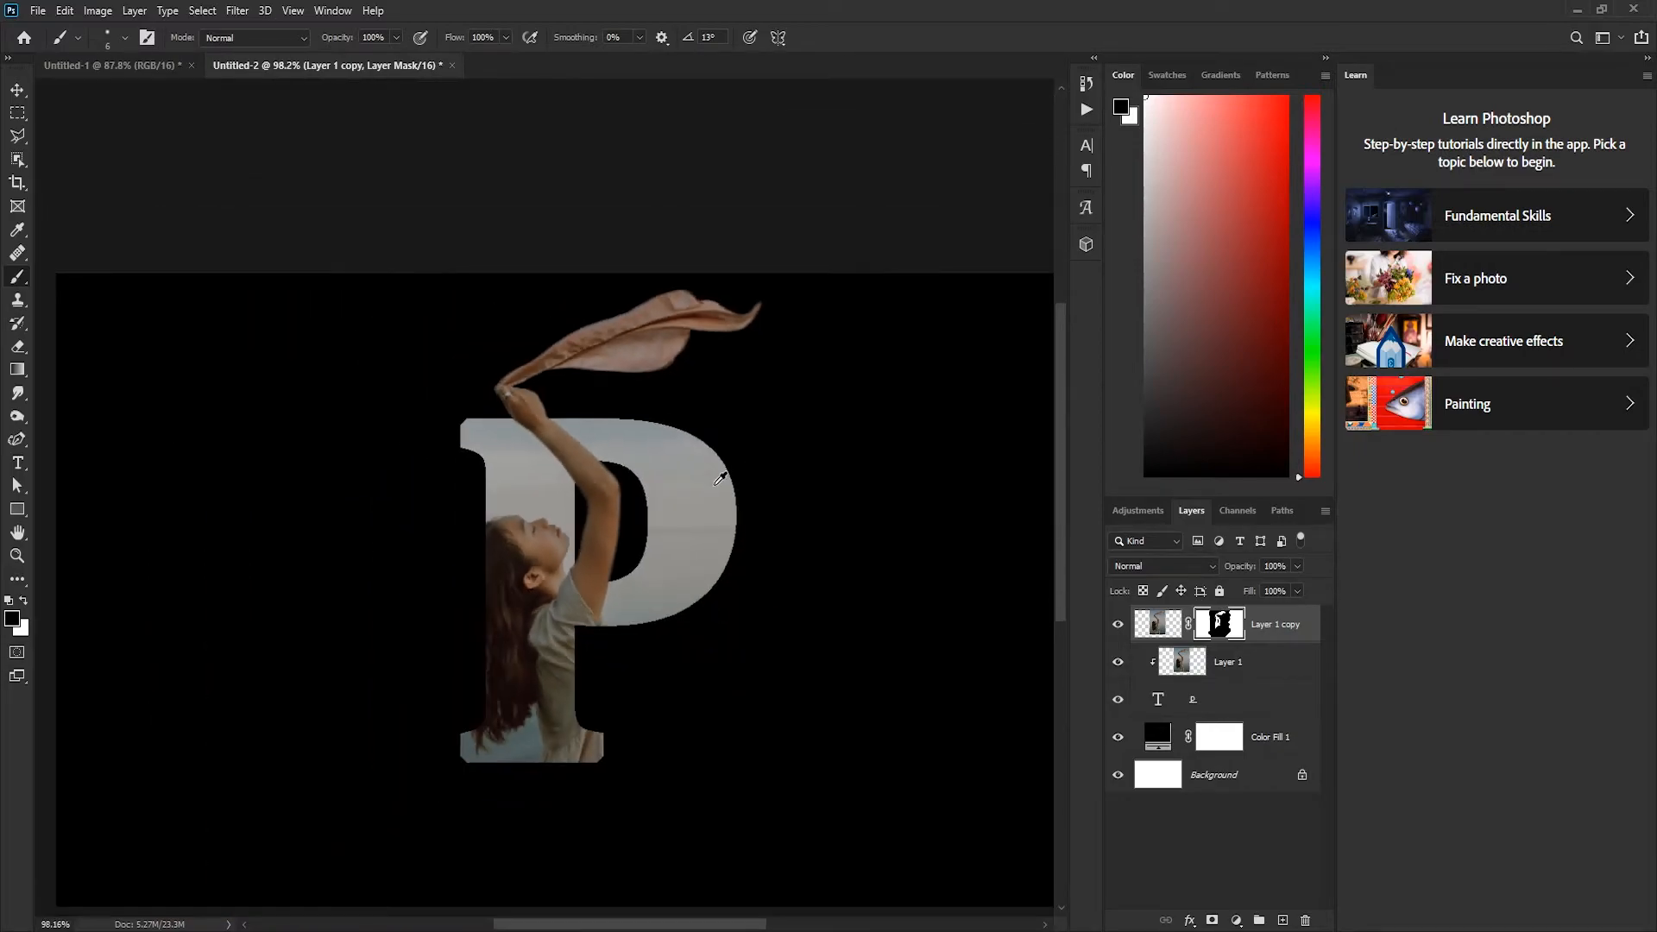
- Recolor the Color Fill 1 background to the muted teal 4d5d5d sampled from the photo inside the letter
click(1151, 734)
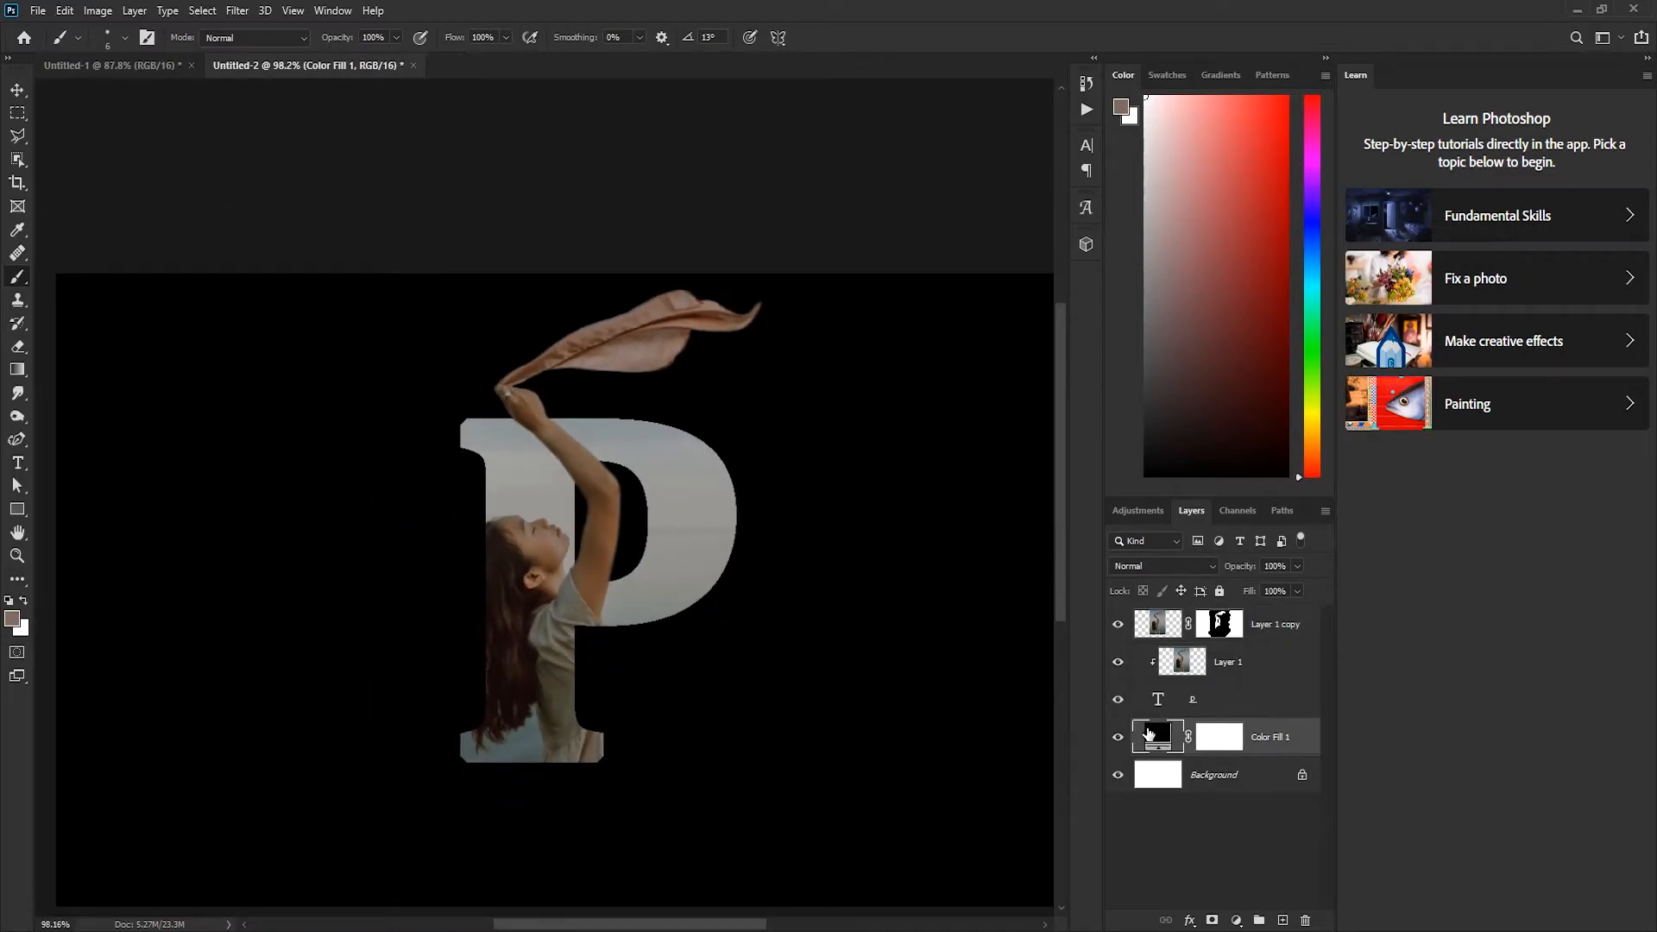
double_click(1160, 736)
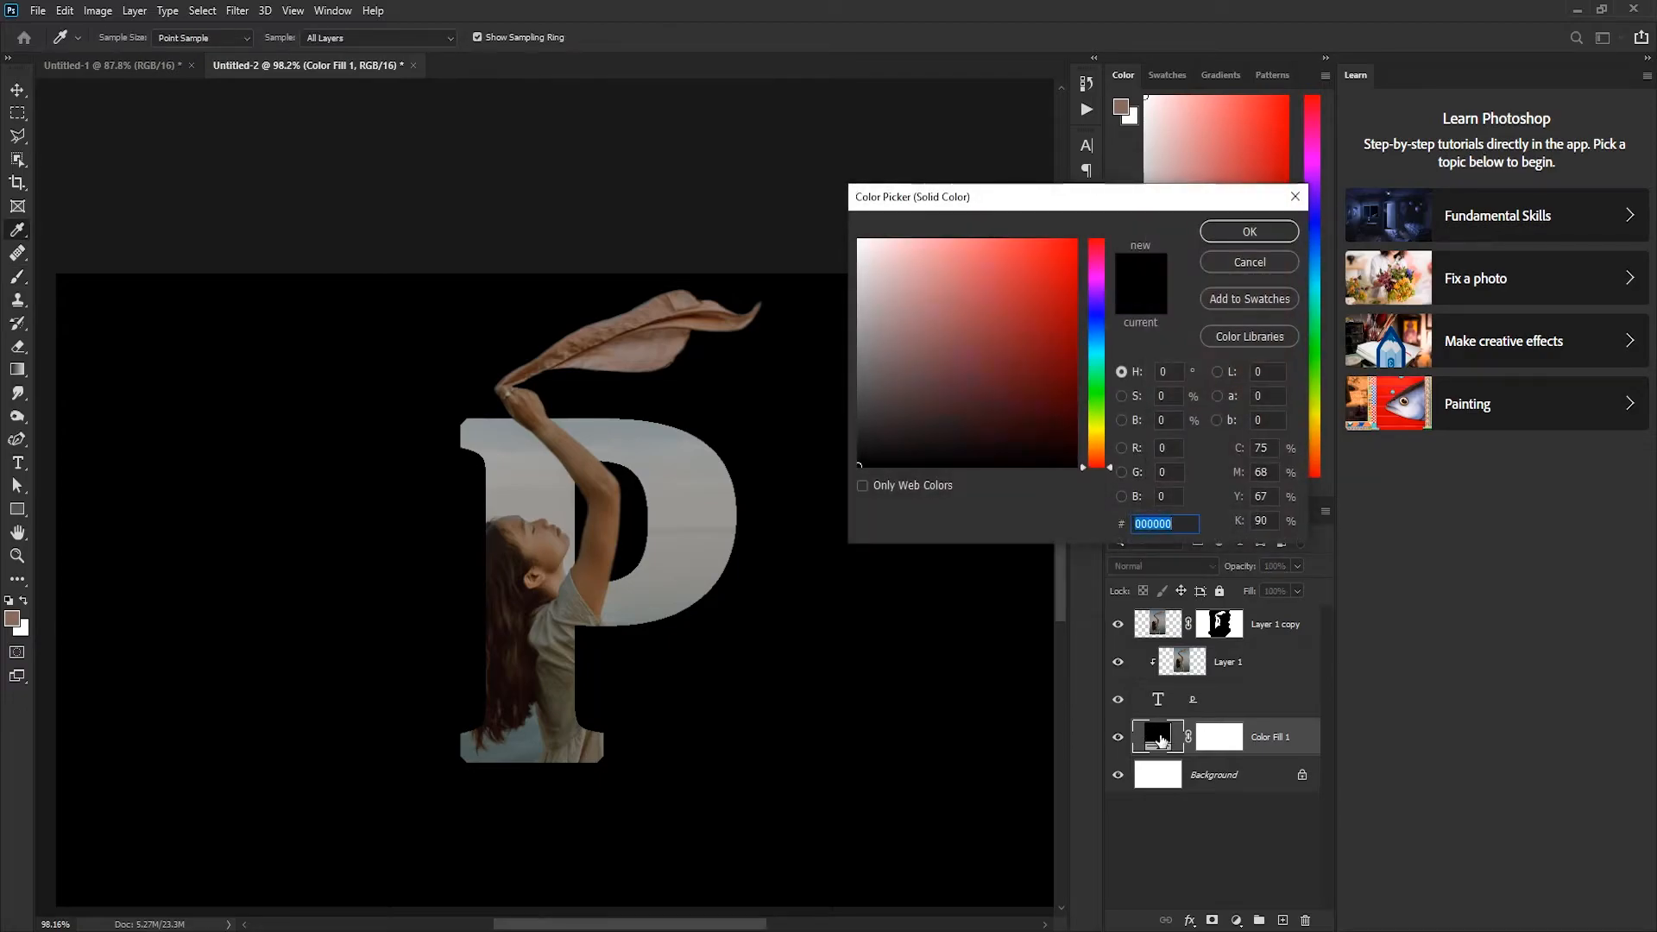
mouse_move(654, 625)
mouse_down()
mouse_move(665, 581)
mouse_move(534, 726)
mouse_up()
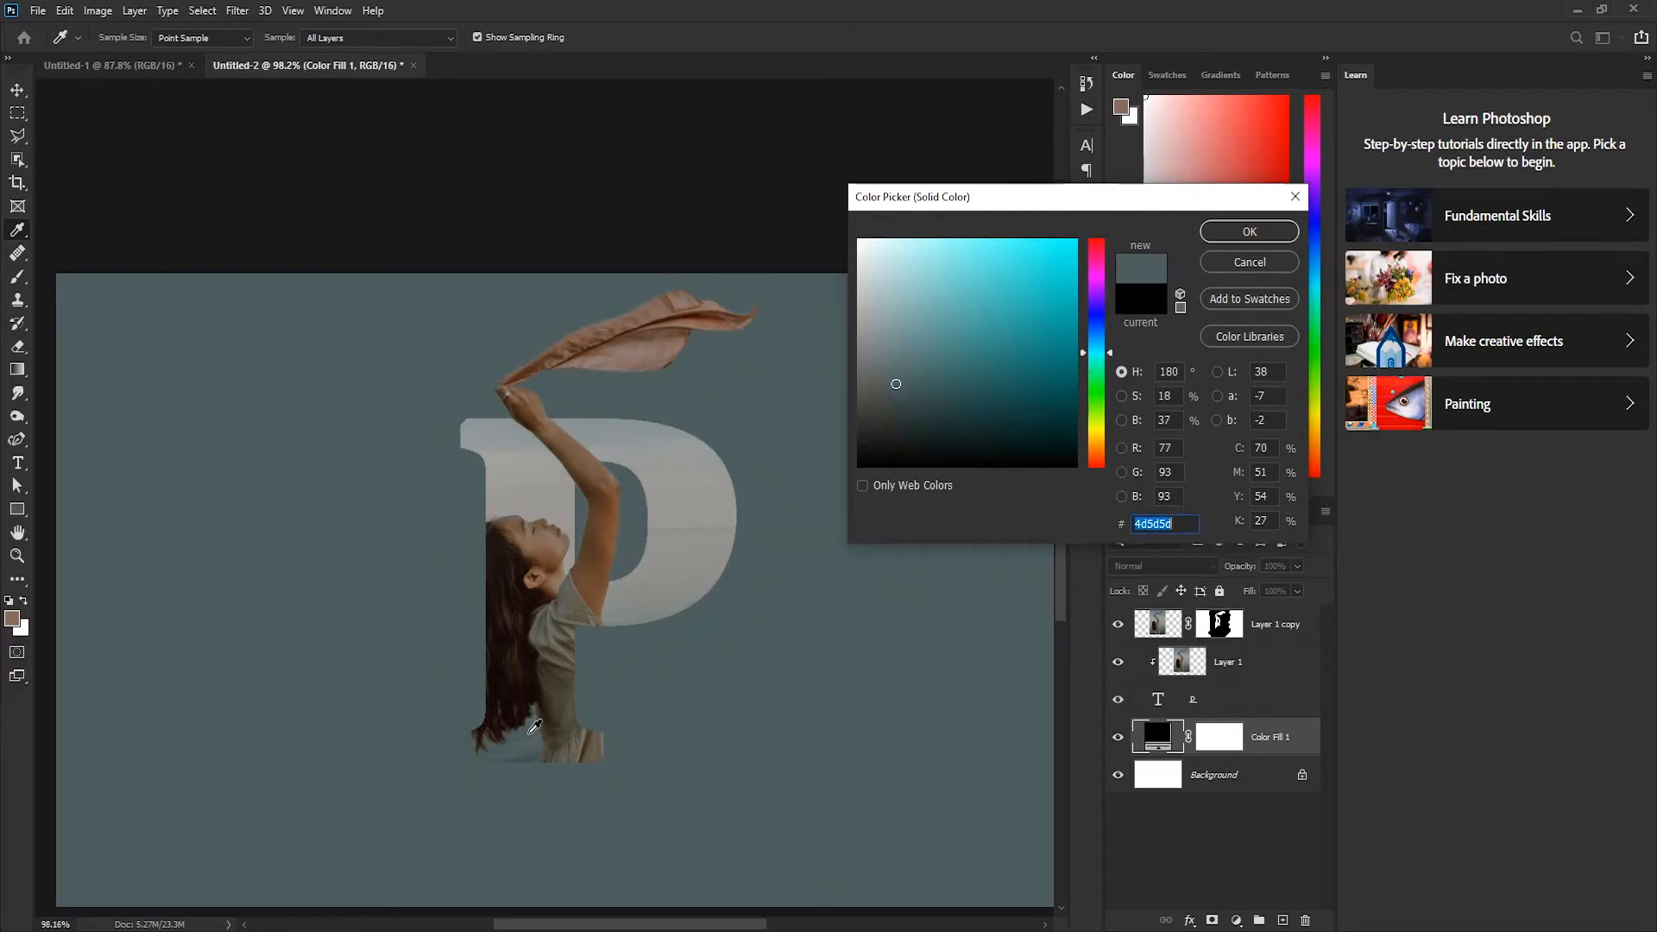
click(1250, 231)
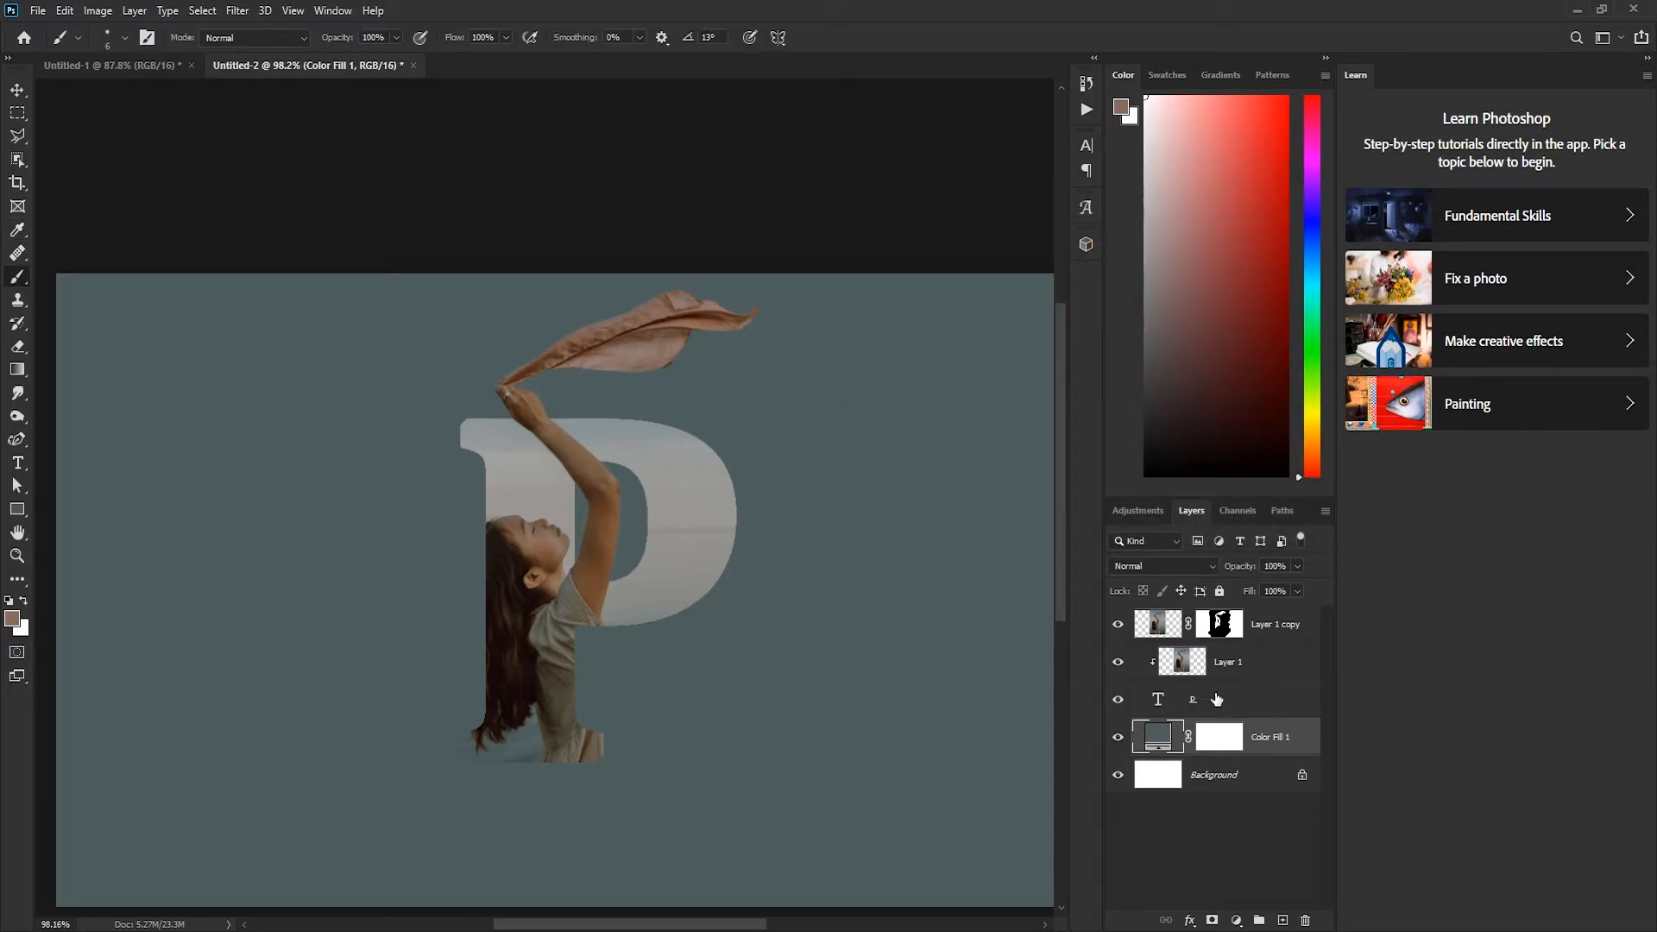
click(1199, 813)
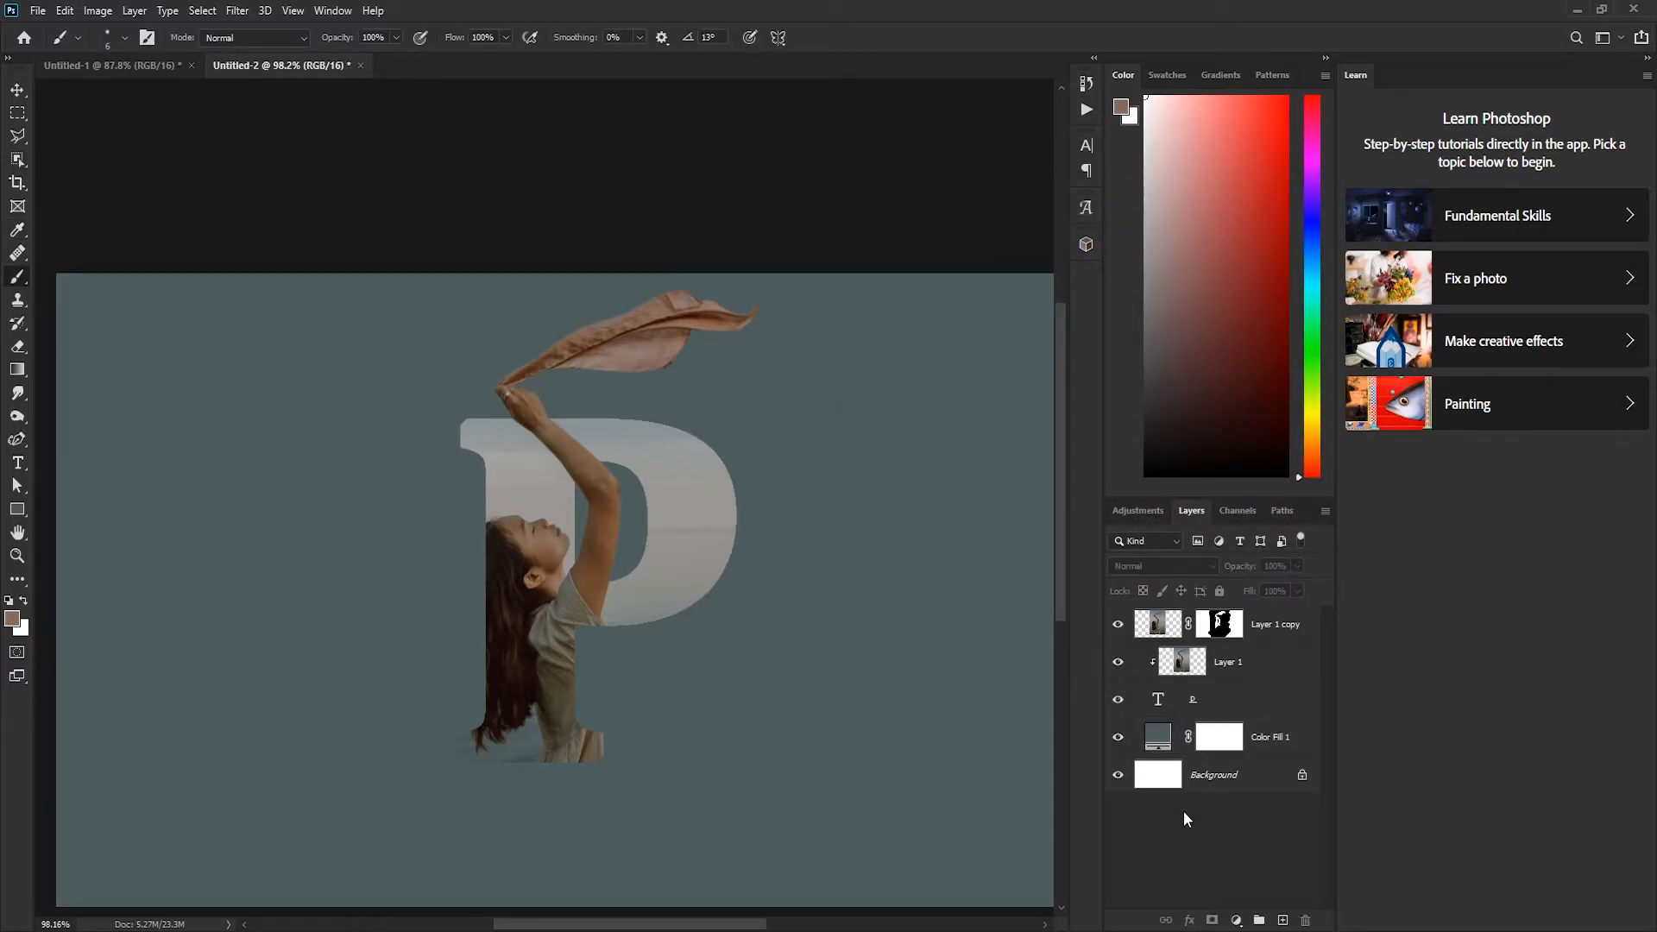
- Add a 6 px outside Stroke effect to the letter P layer
double_click(1234, 699)
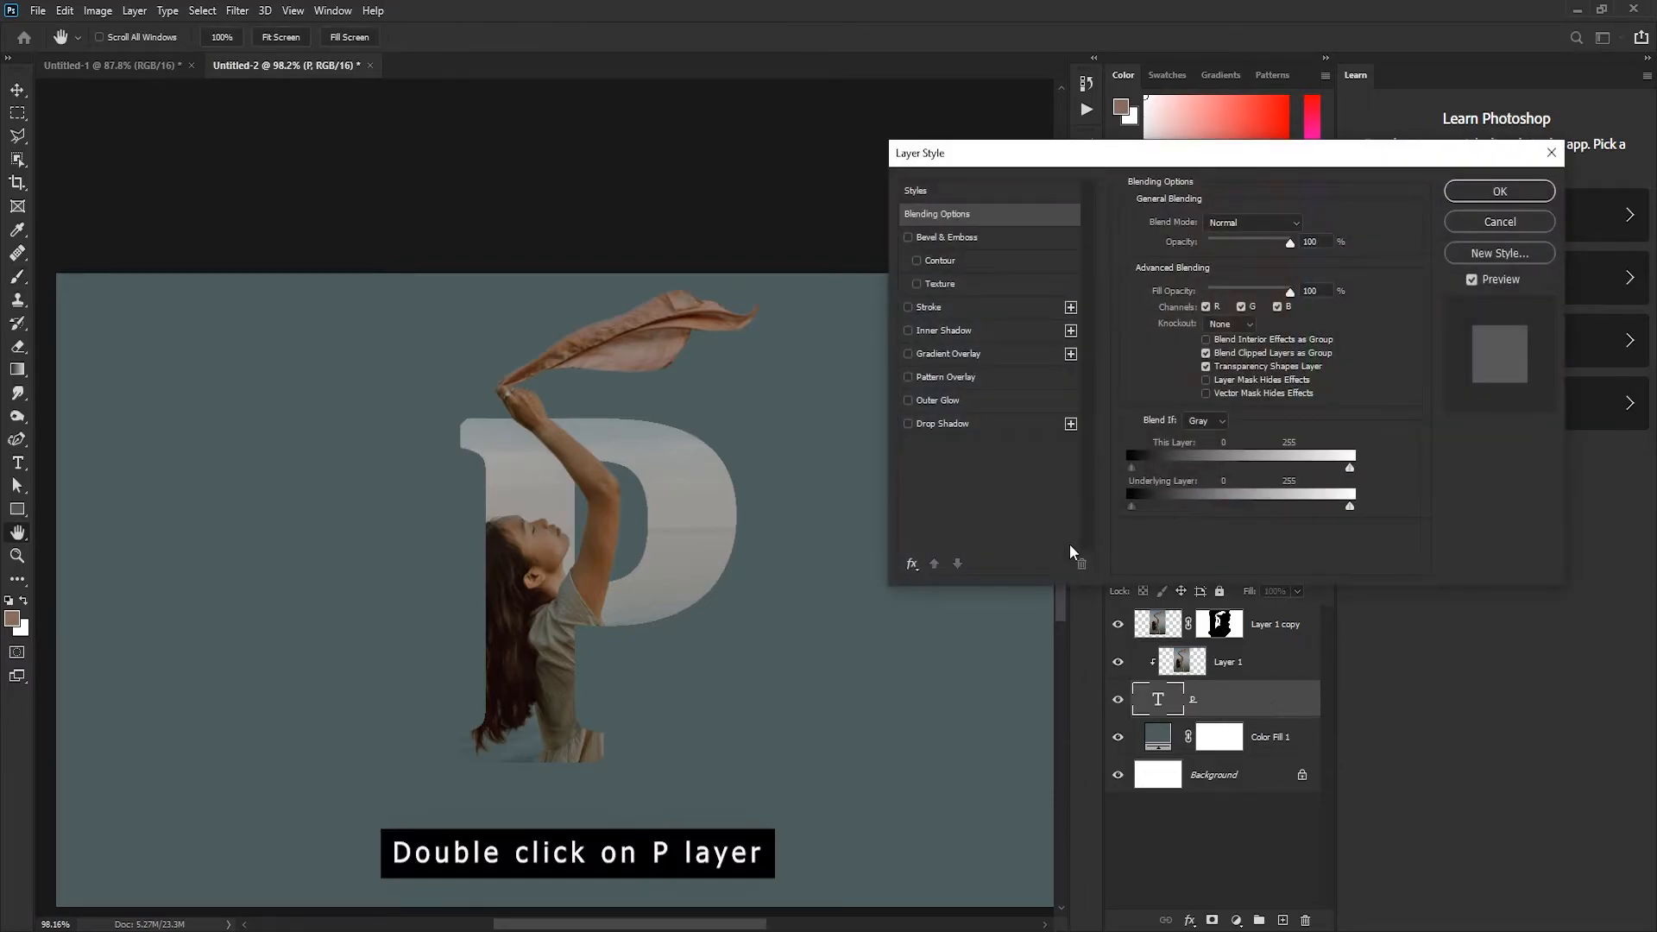
click(988, 302)
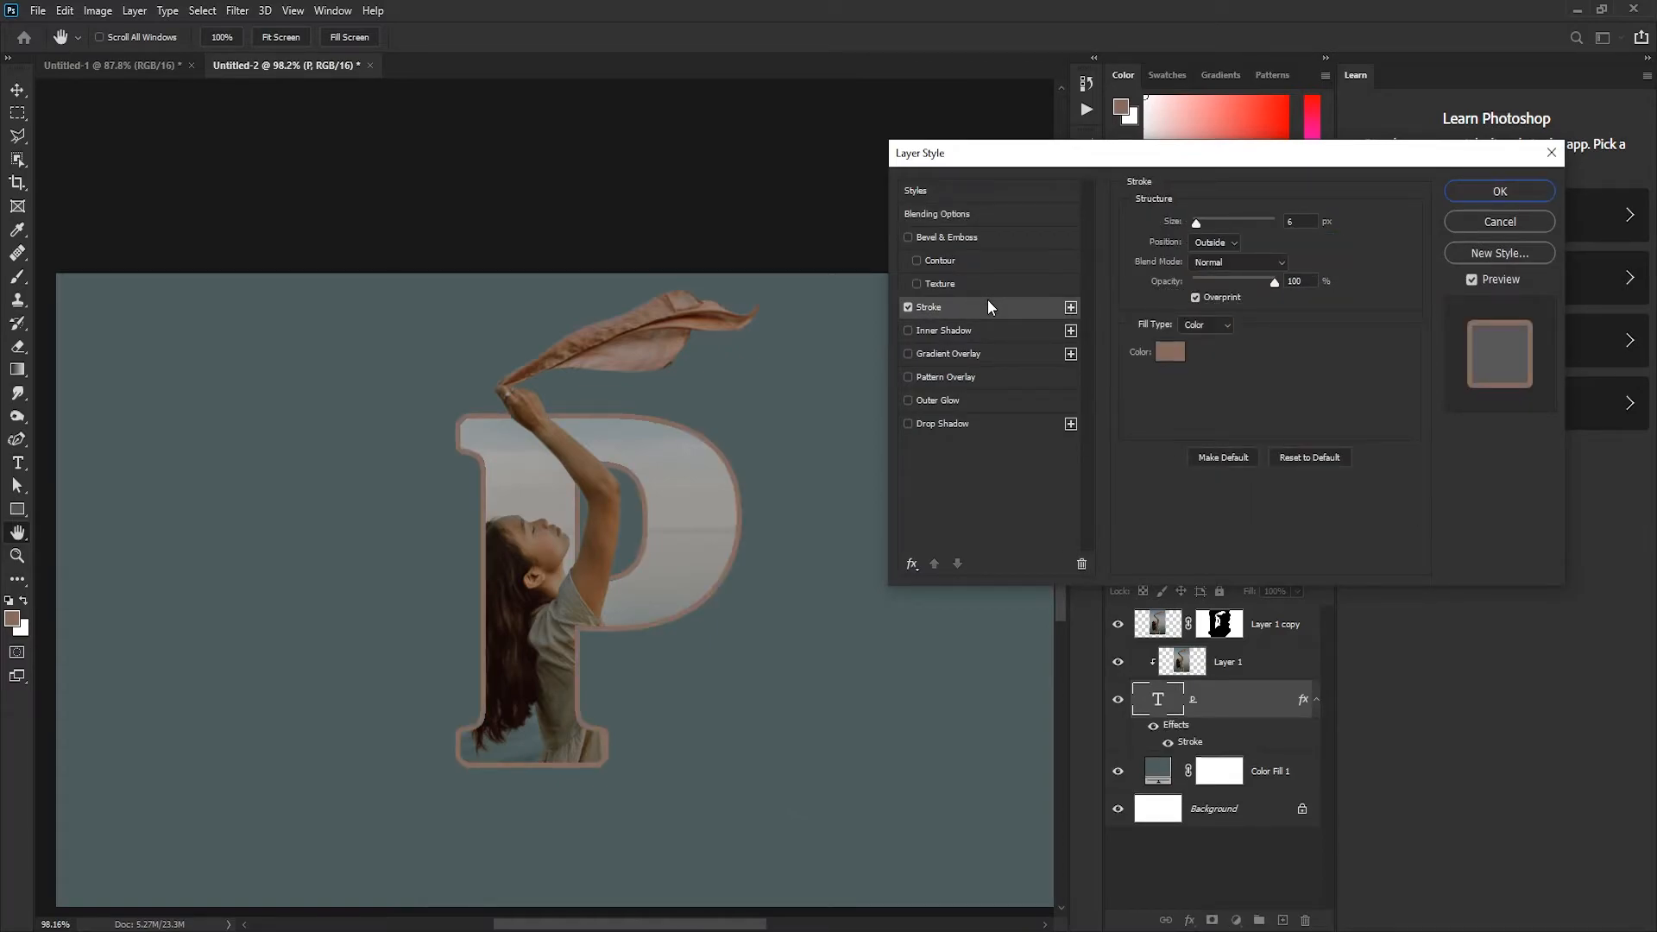
click(1219, 242)
- Set the P's stroke color to the brown 795943 sampled from the scarf and apply the layer style
click(1169, 351)
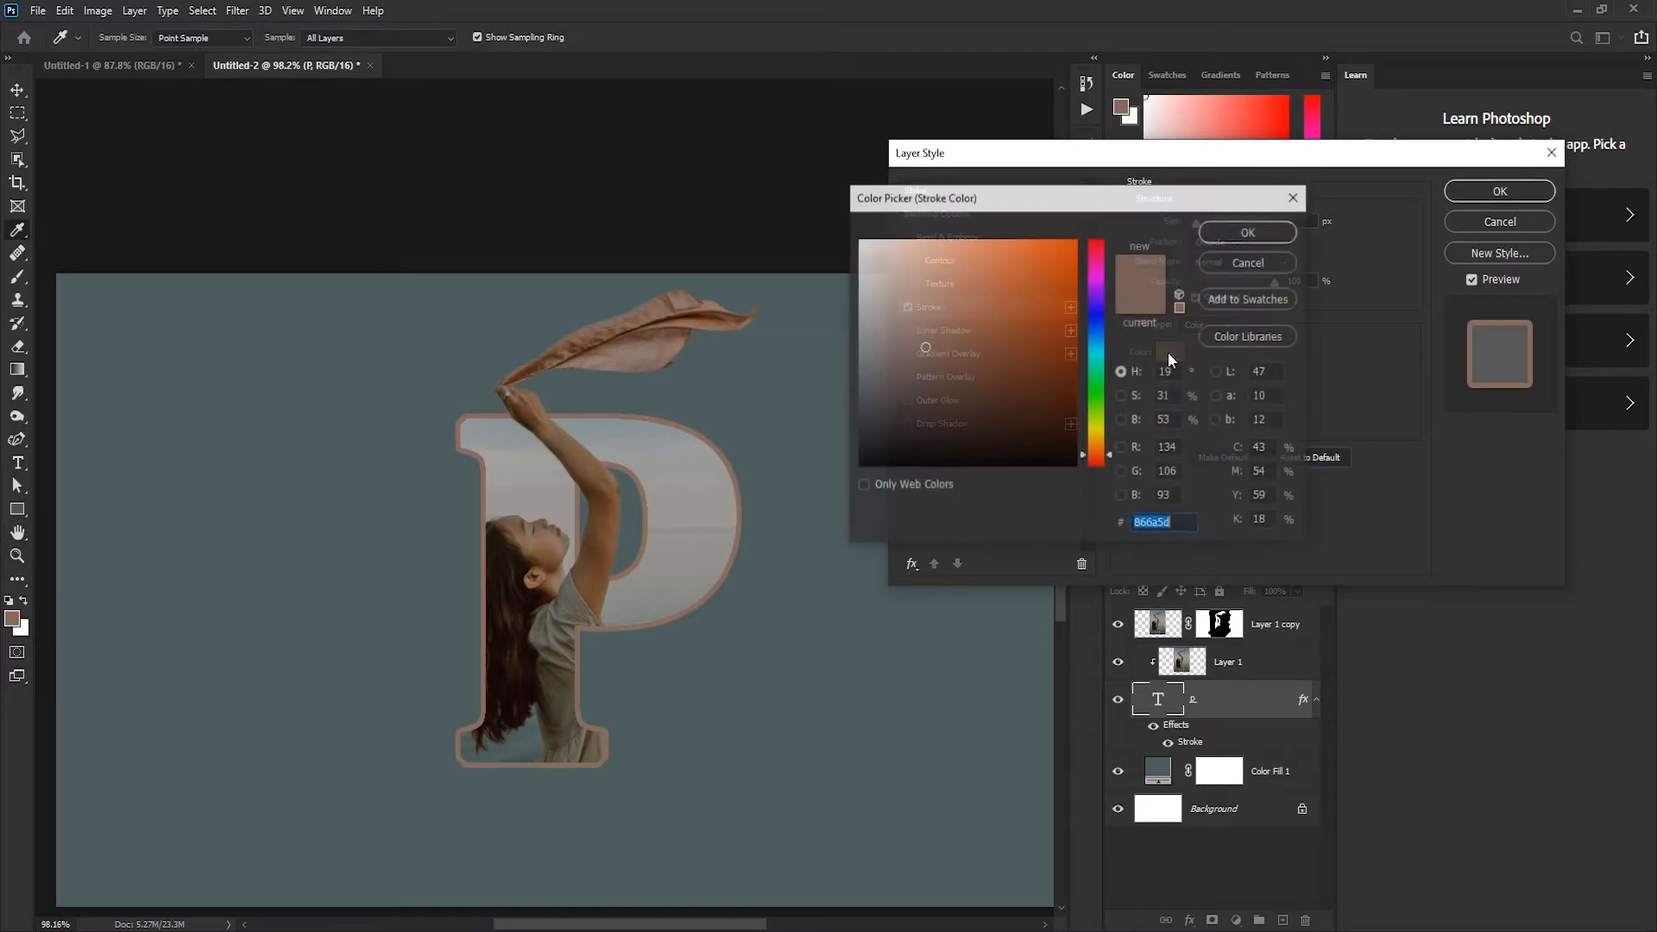
click(644, 333)
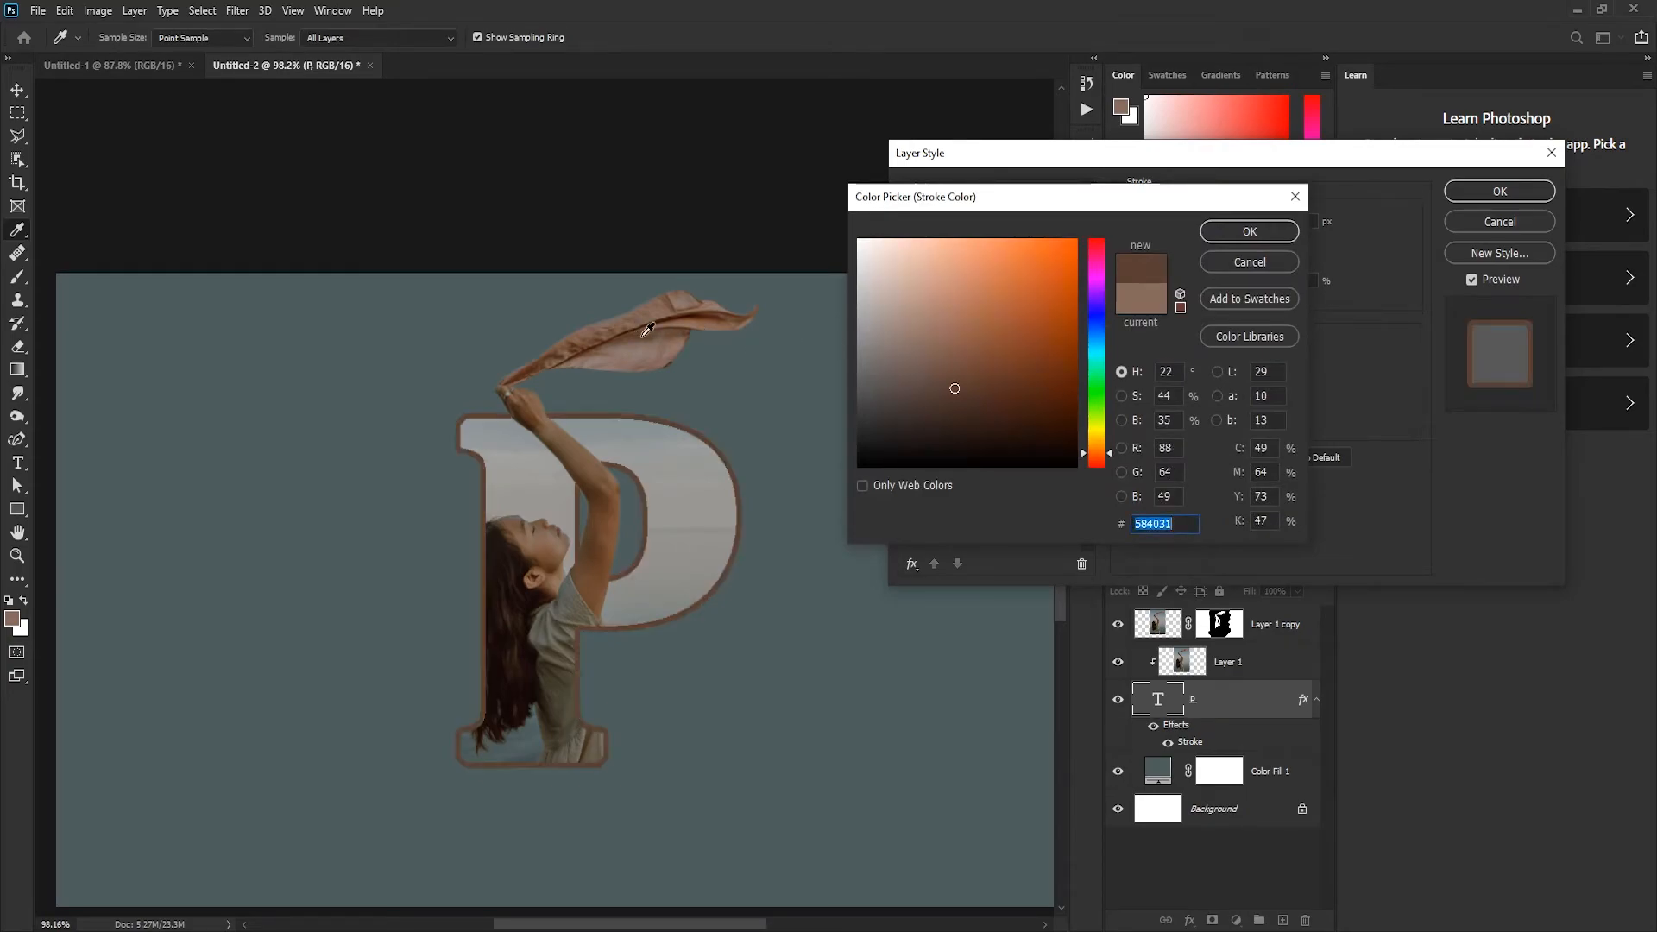
click(674, 312)
drag(707, 311, 718, 314)
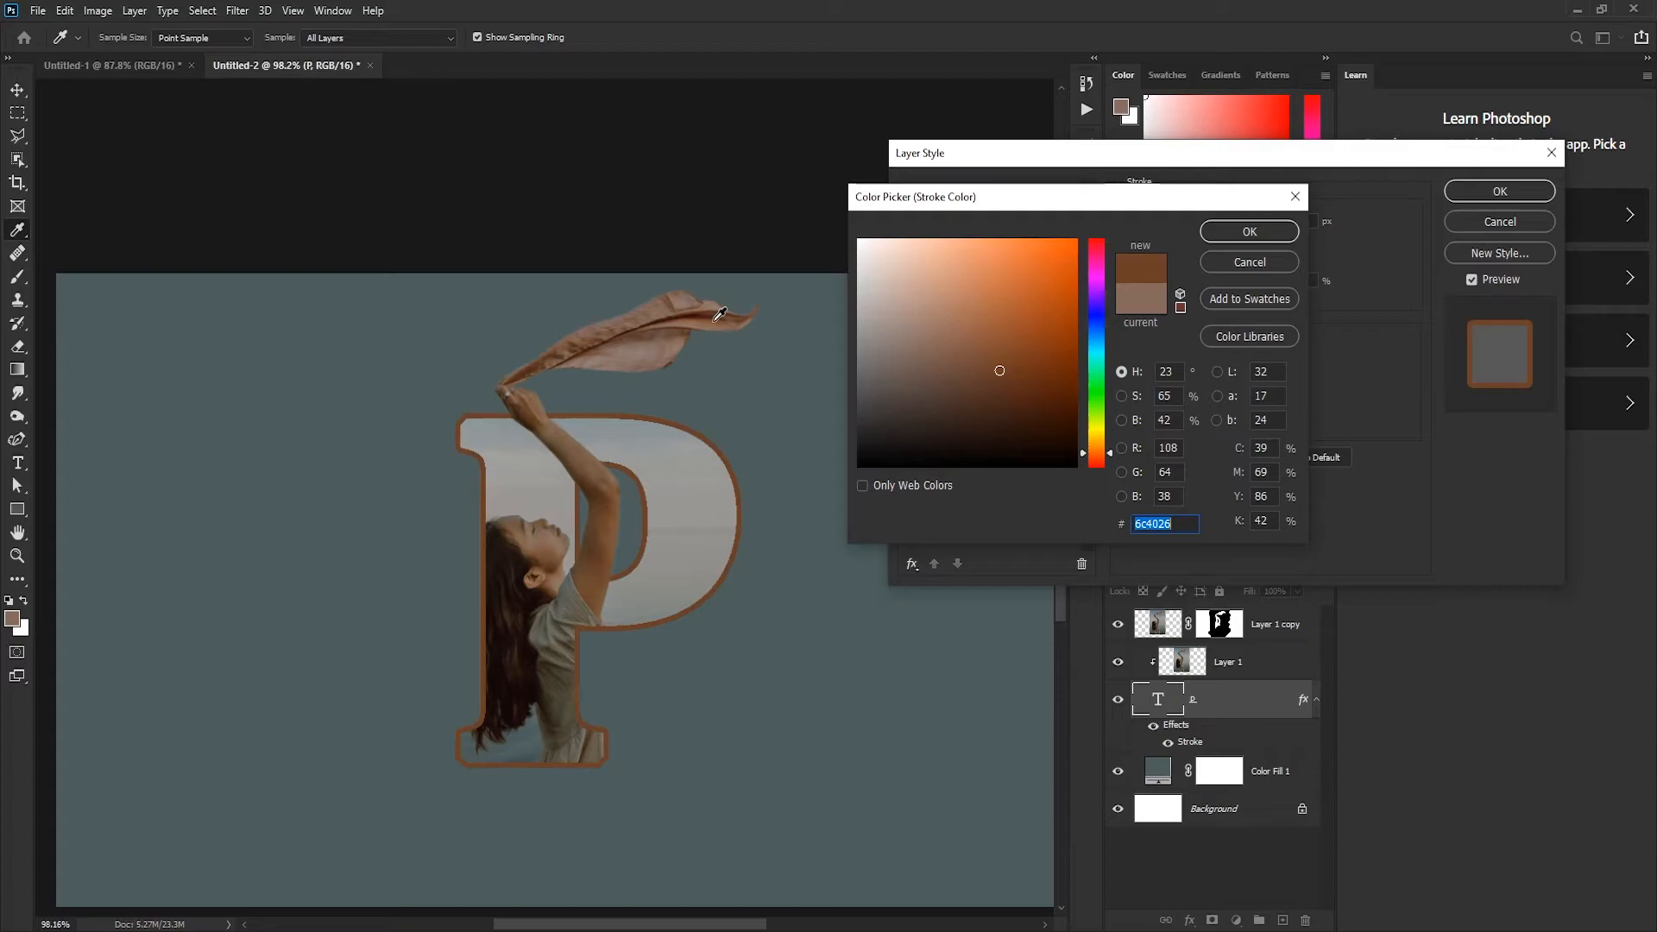
click(717, 299)
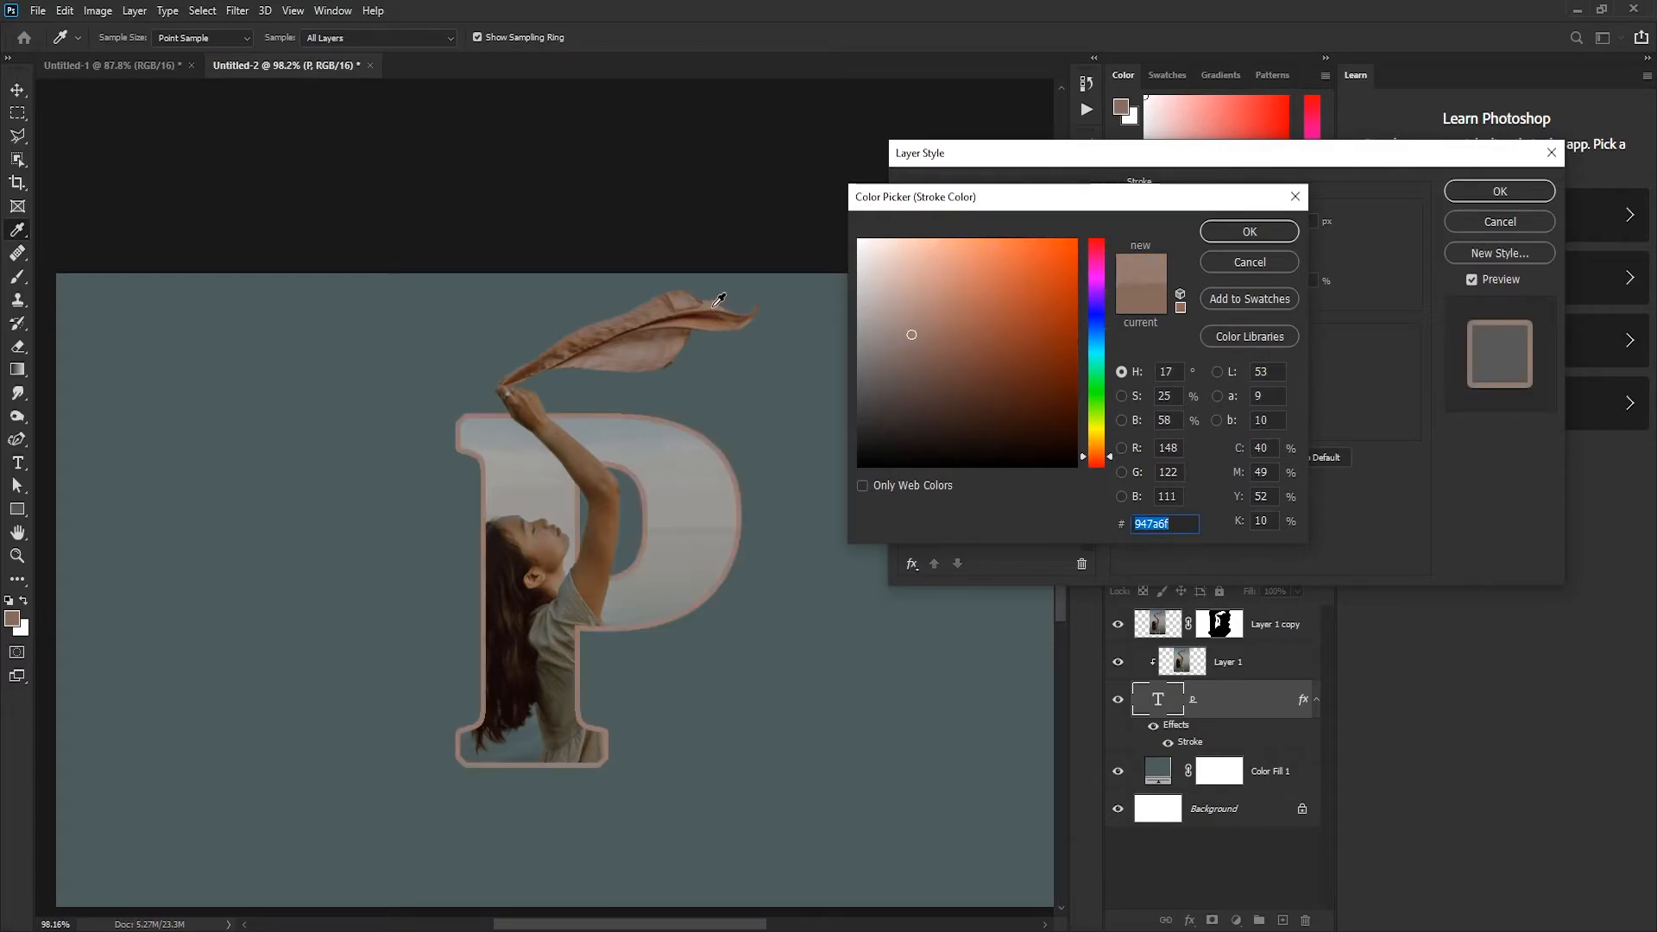
click(714, 305)
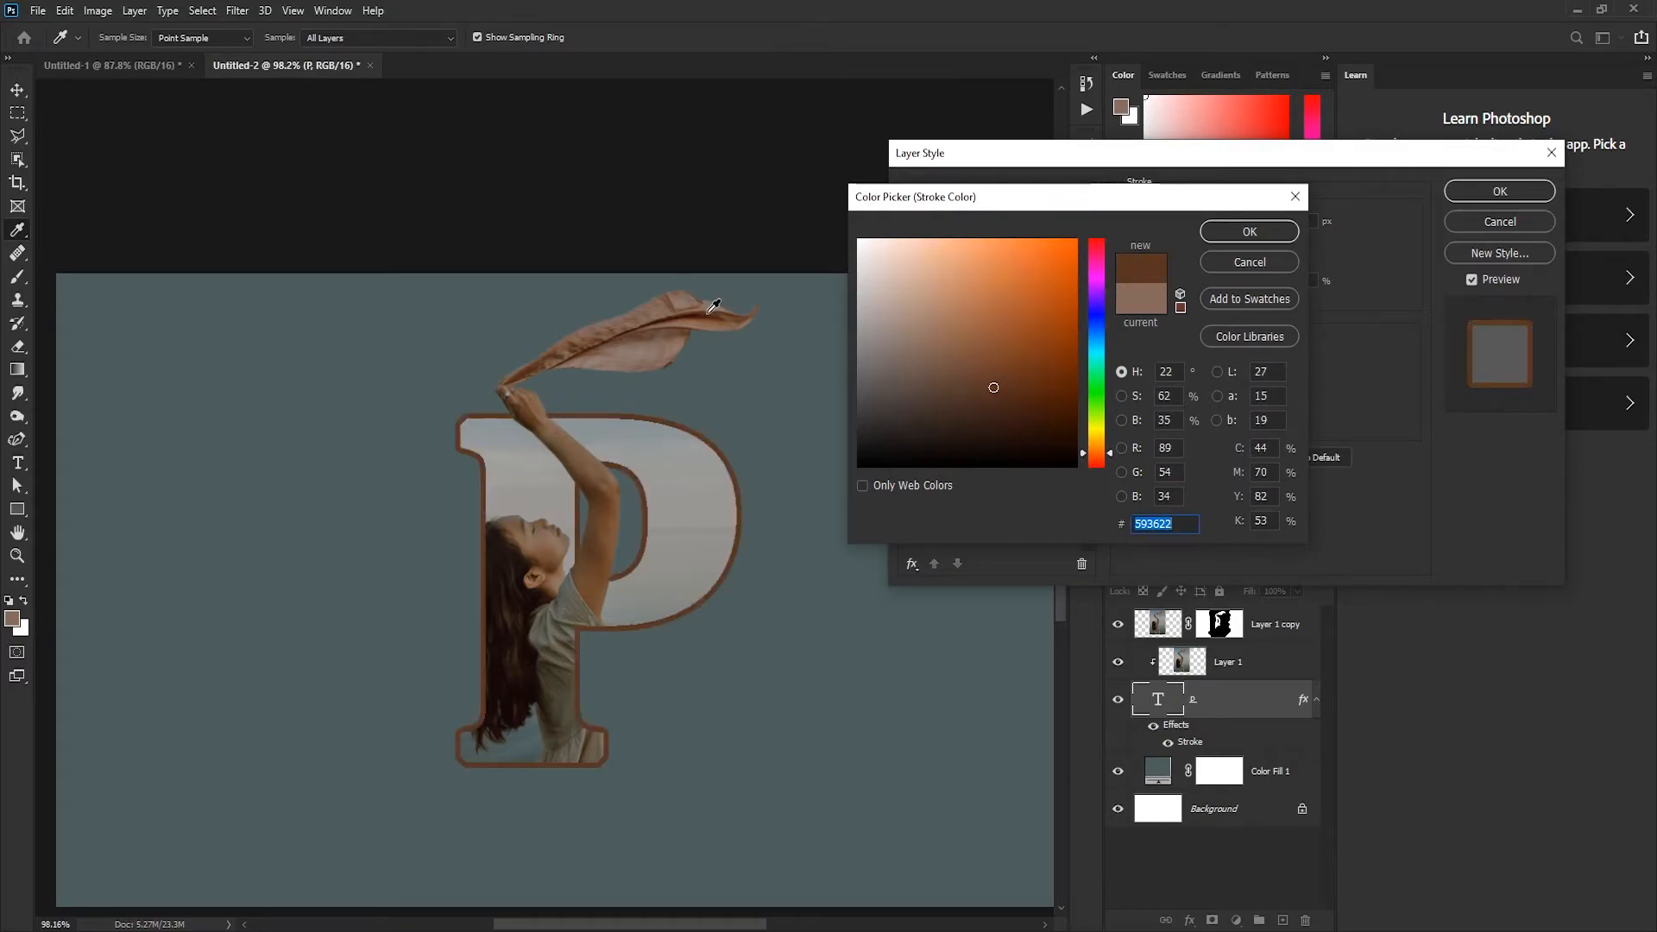
click(714, 304)
click(702, 303)
click(700, 301)
click(701, 300)
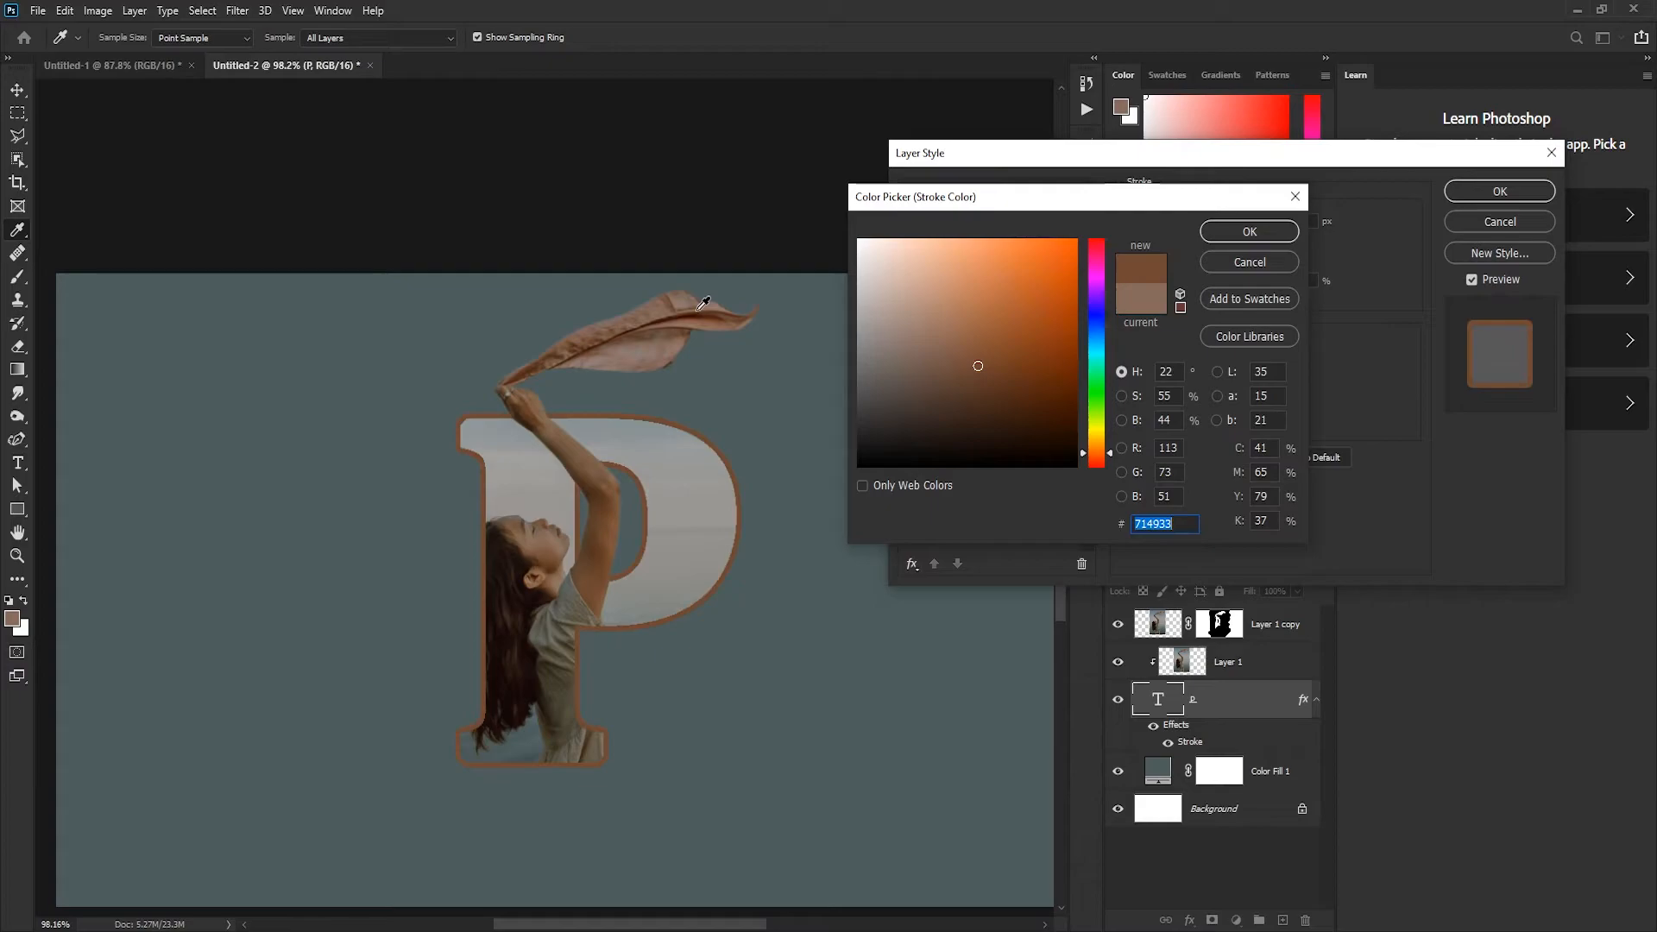
click(705, 300)
click(700, 303)
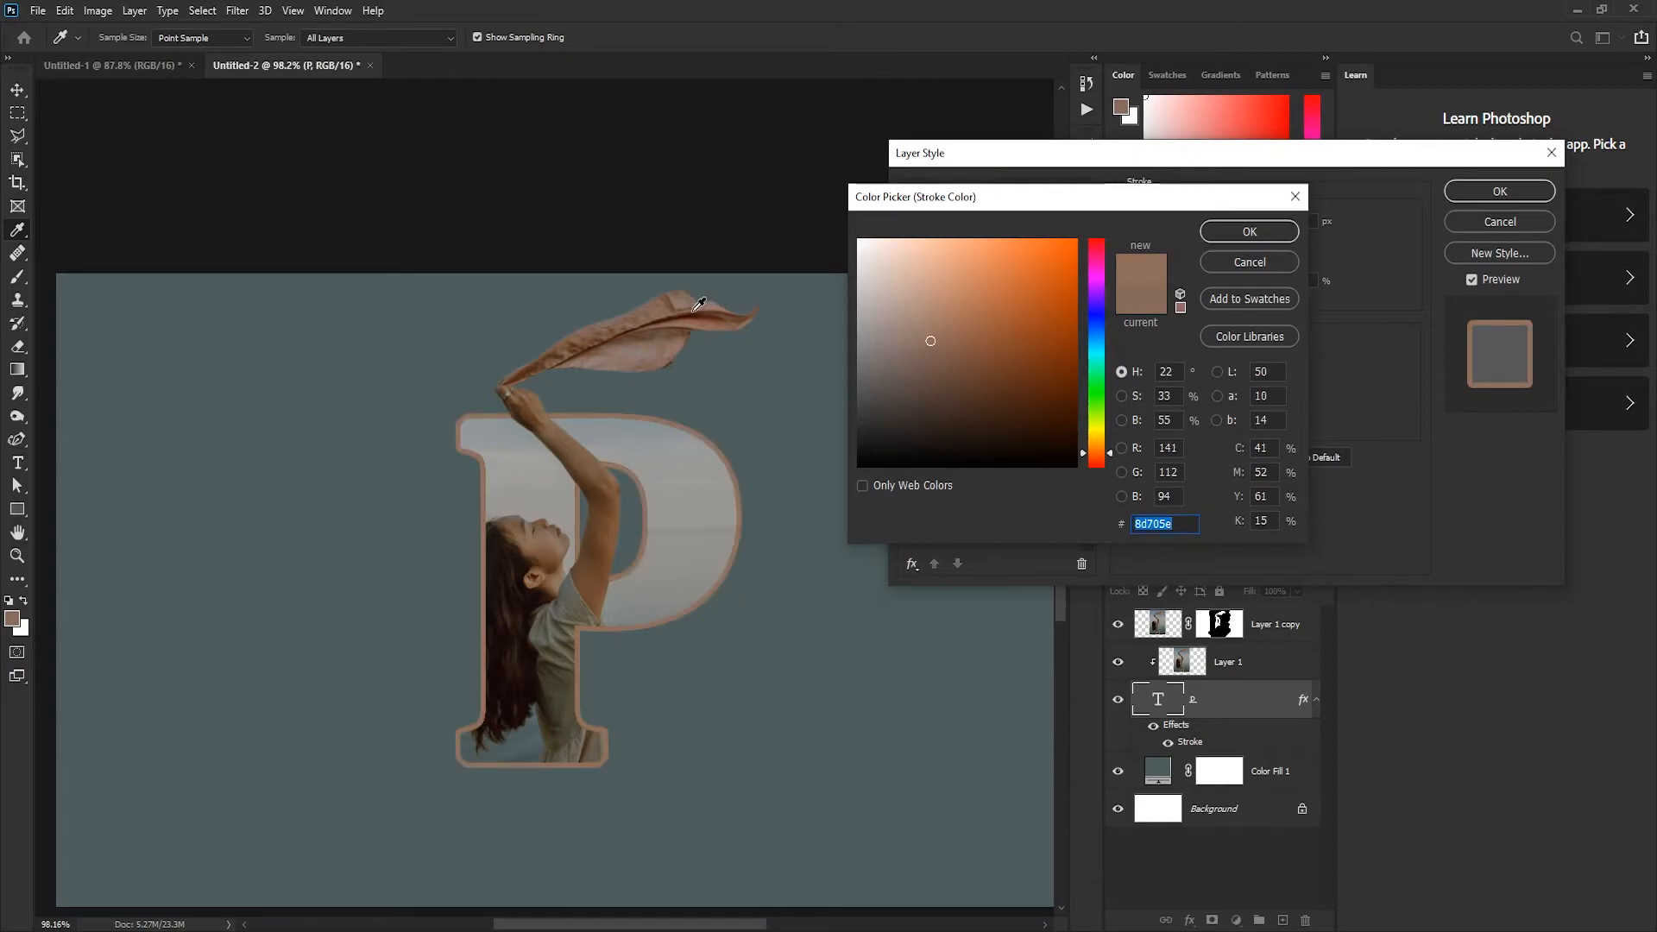
click(697, 306)
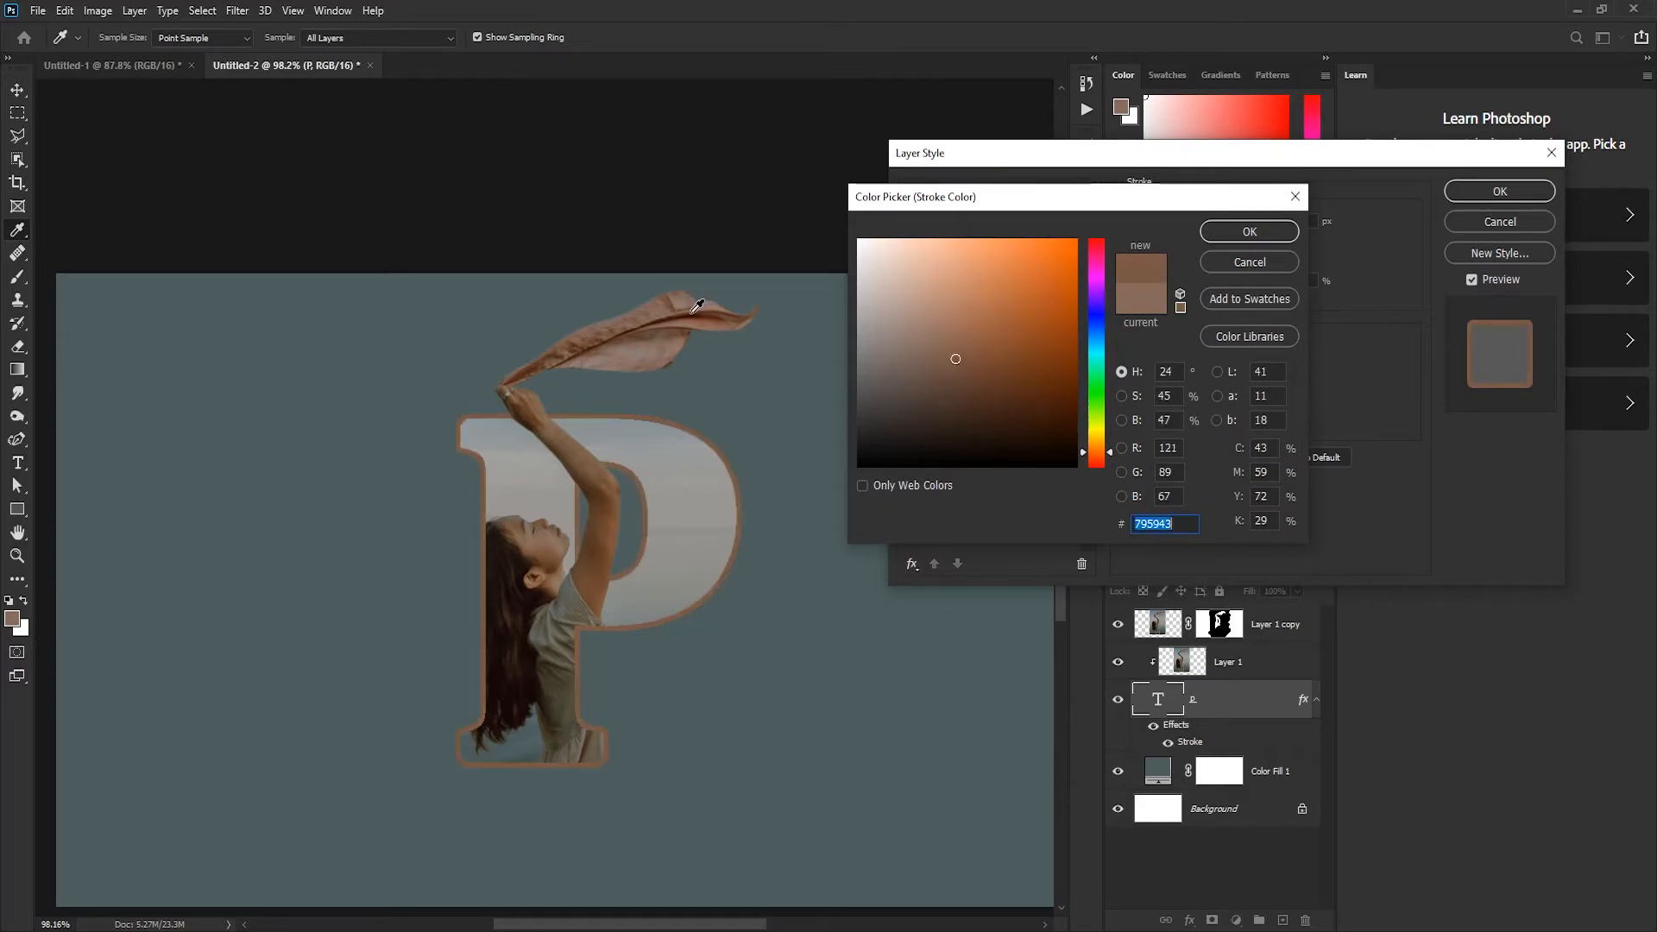
click(1235, 231)
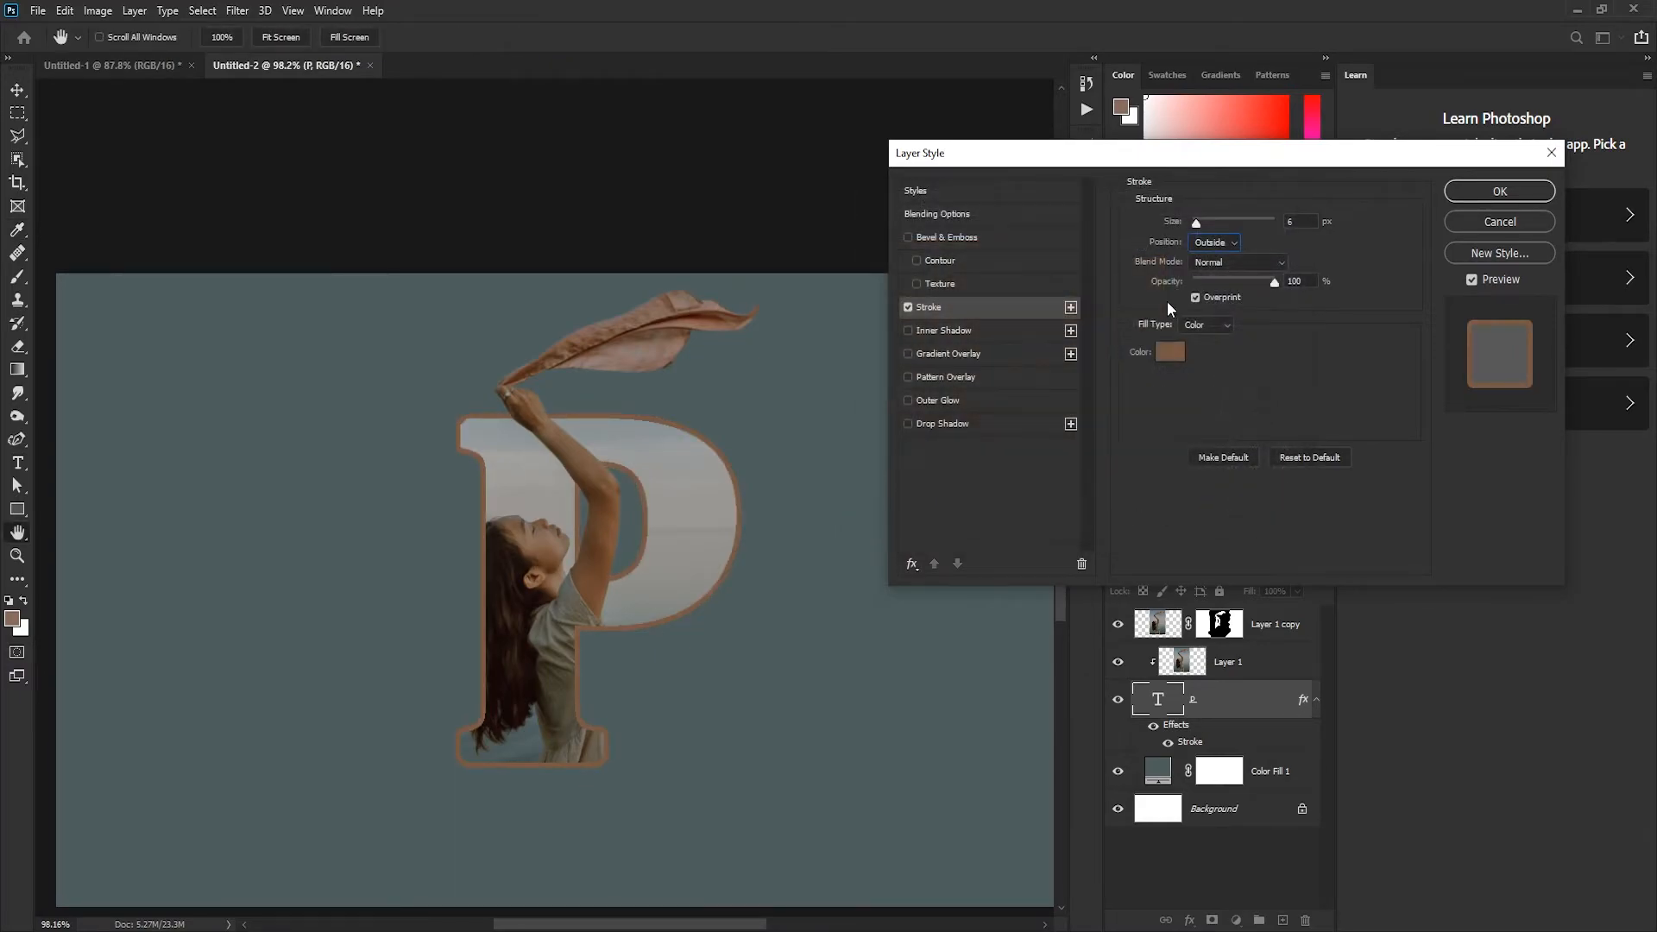
click(1500, 190)
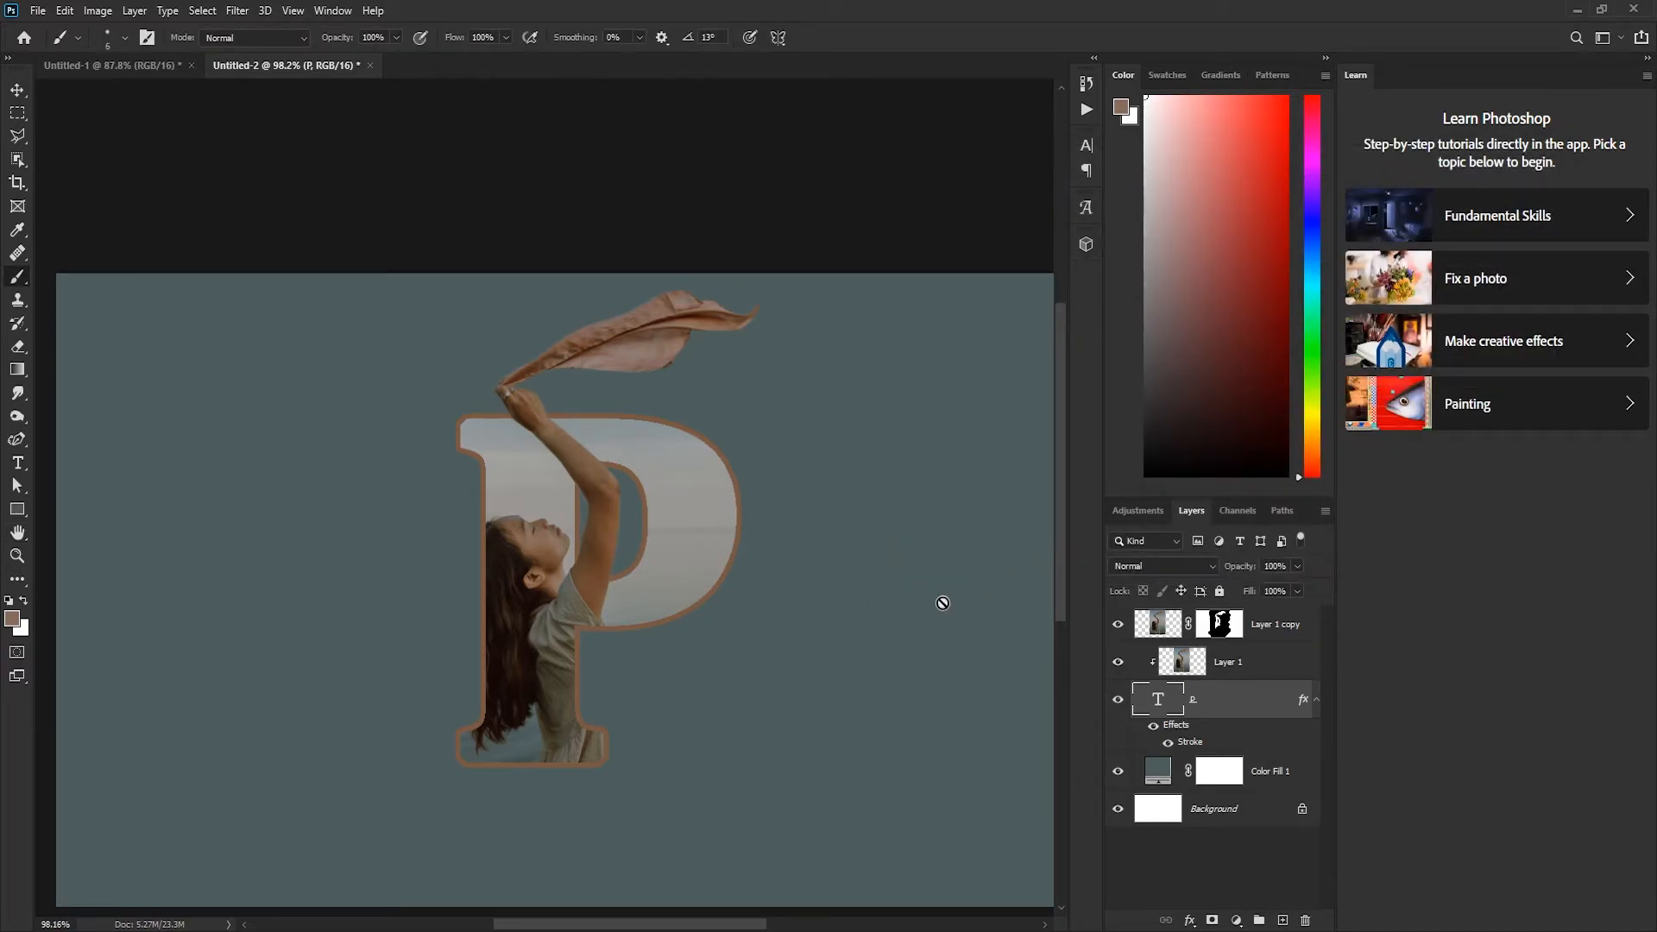
- Add the text LETTER PORTRAIT in Cambria Bold, 30 pt, on the background beside the P's lower stem
scroll(774, 626, down, 2)
scroll(614, 607, up, 1)
key(i)
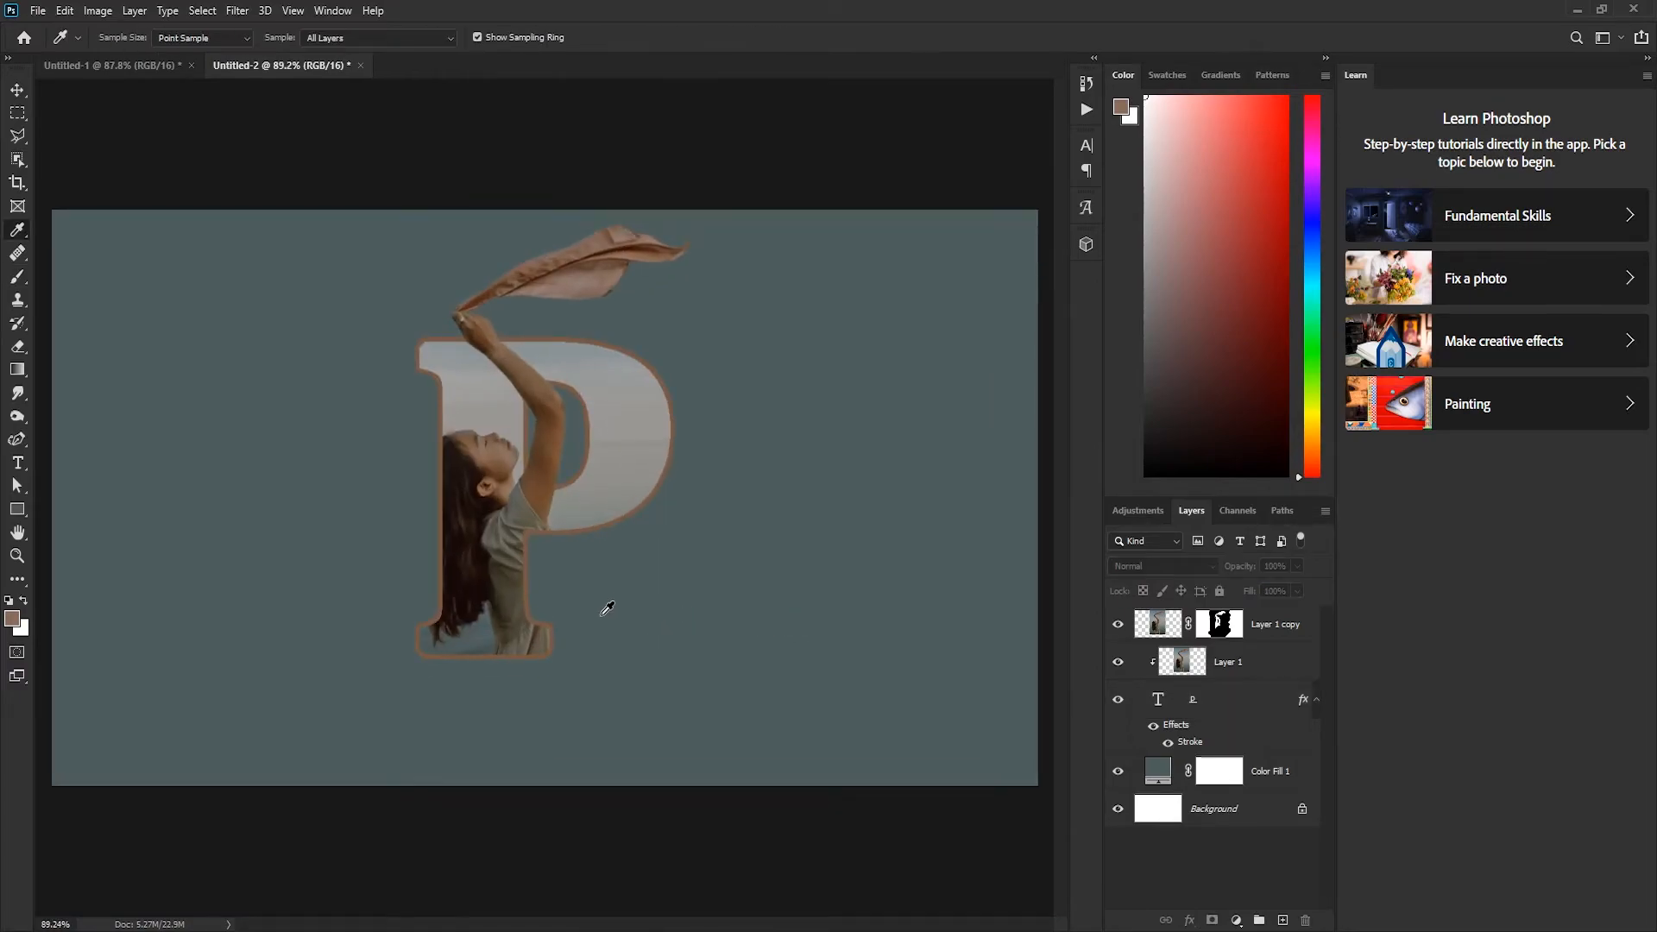
click(18, 466)
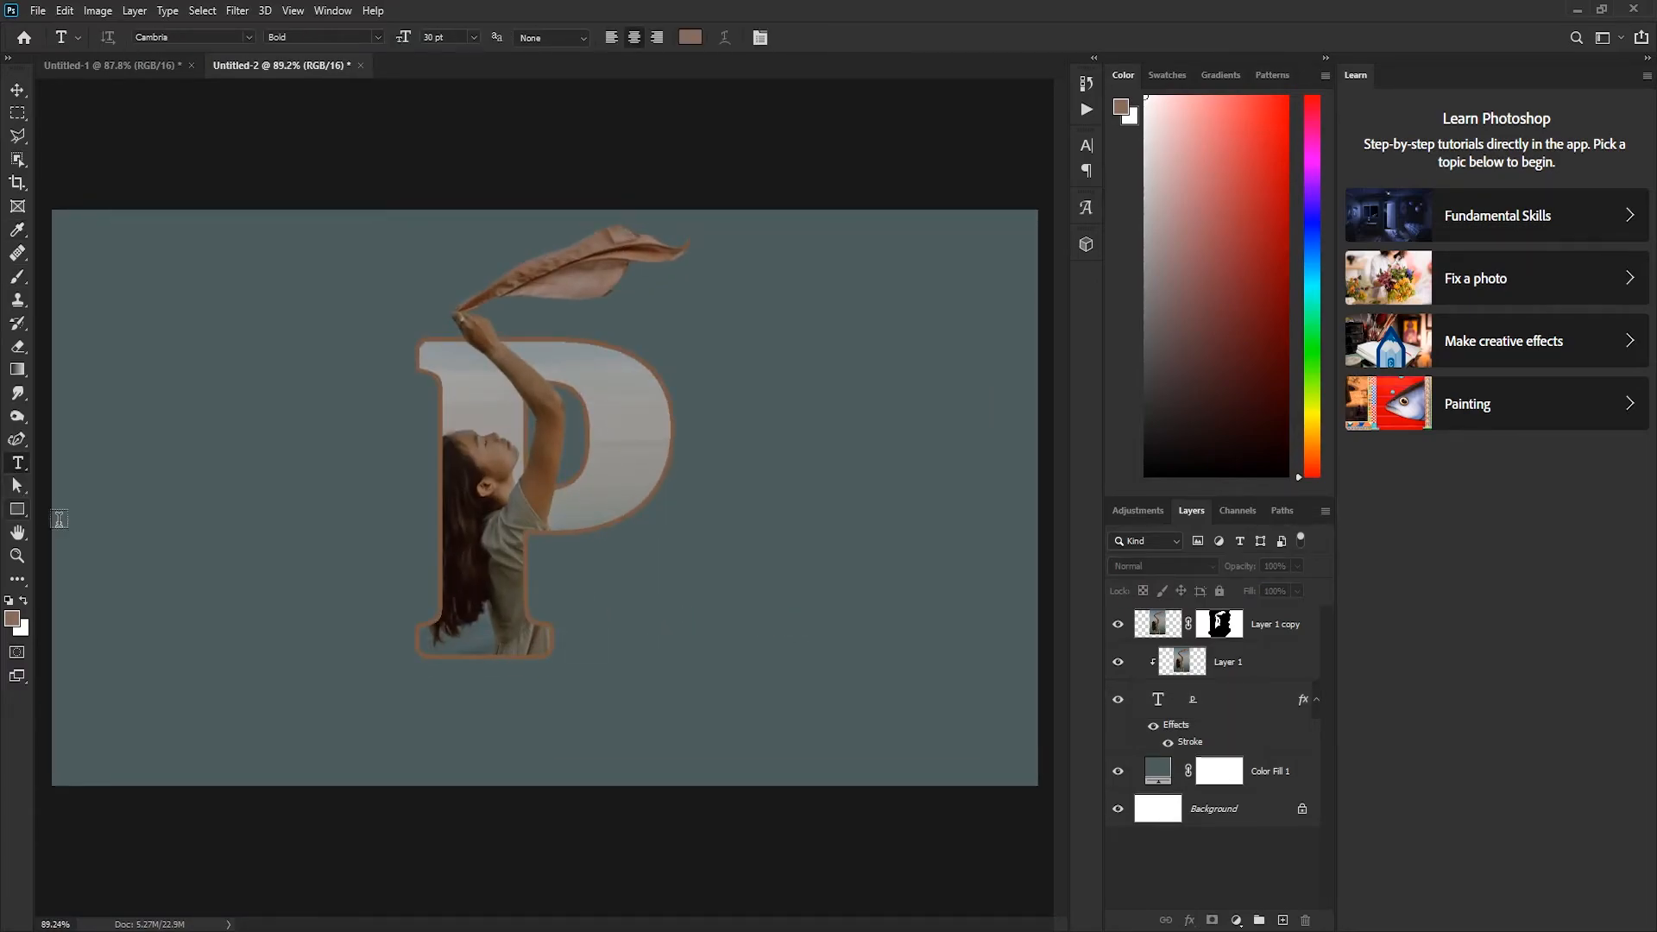
click(223, 590)
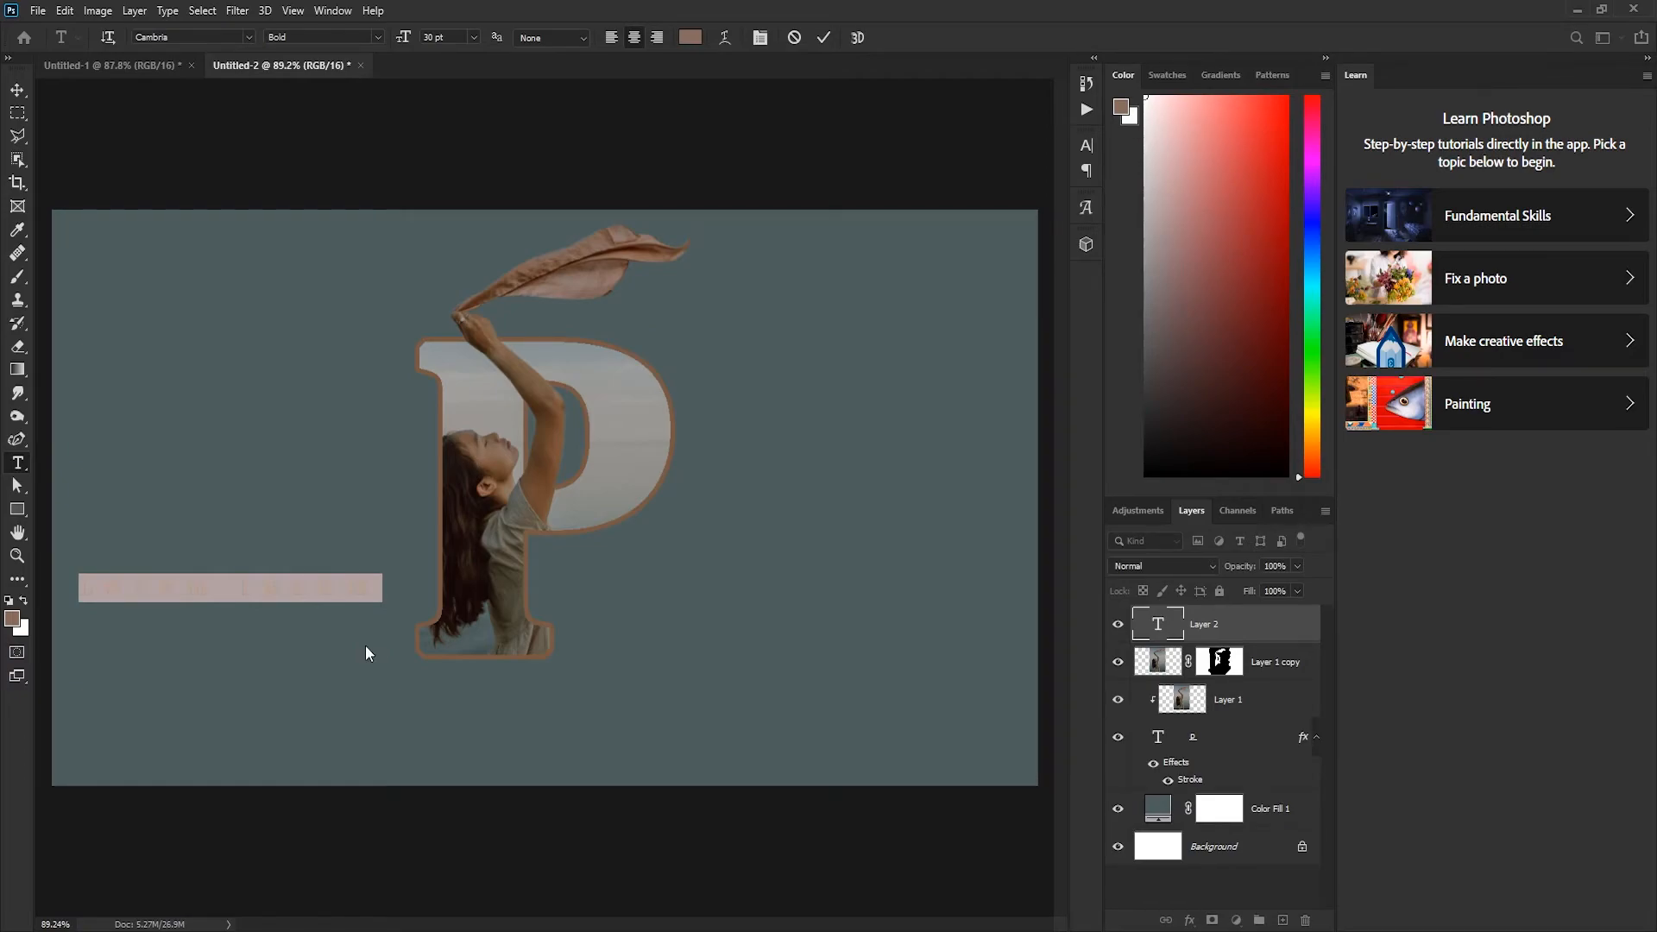
text(LEE)
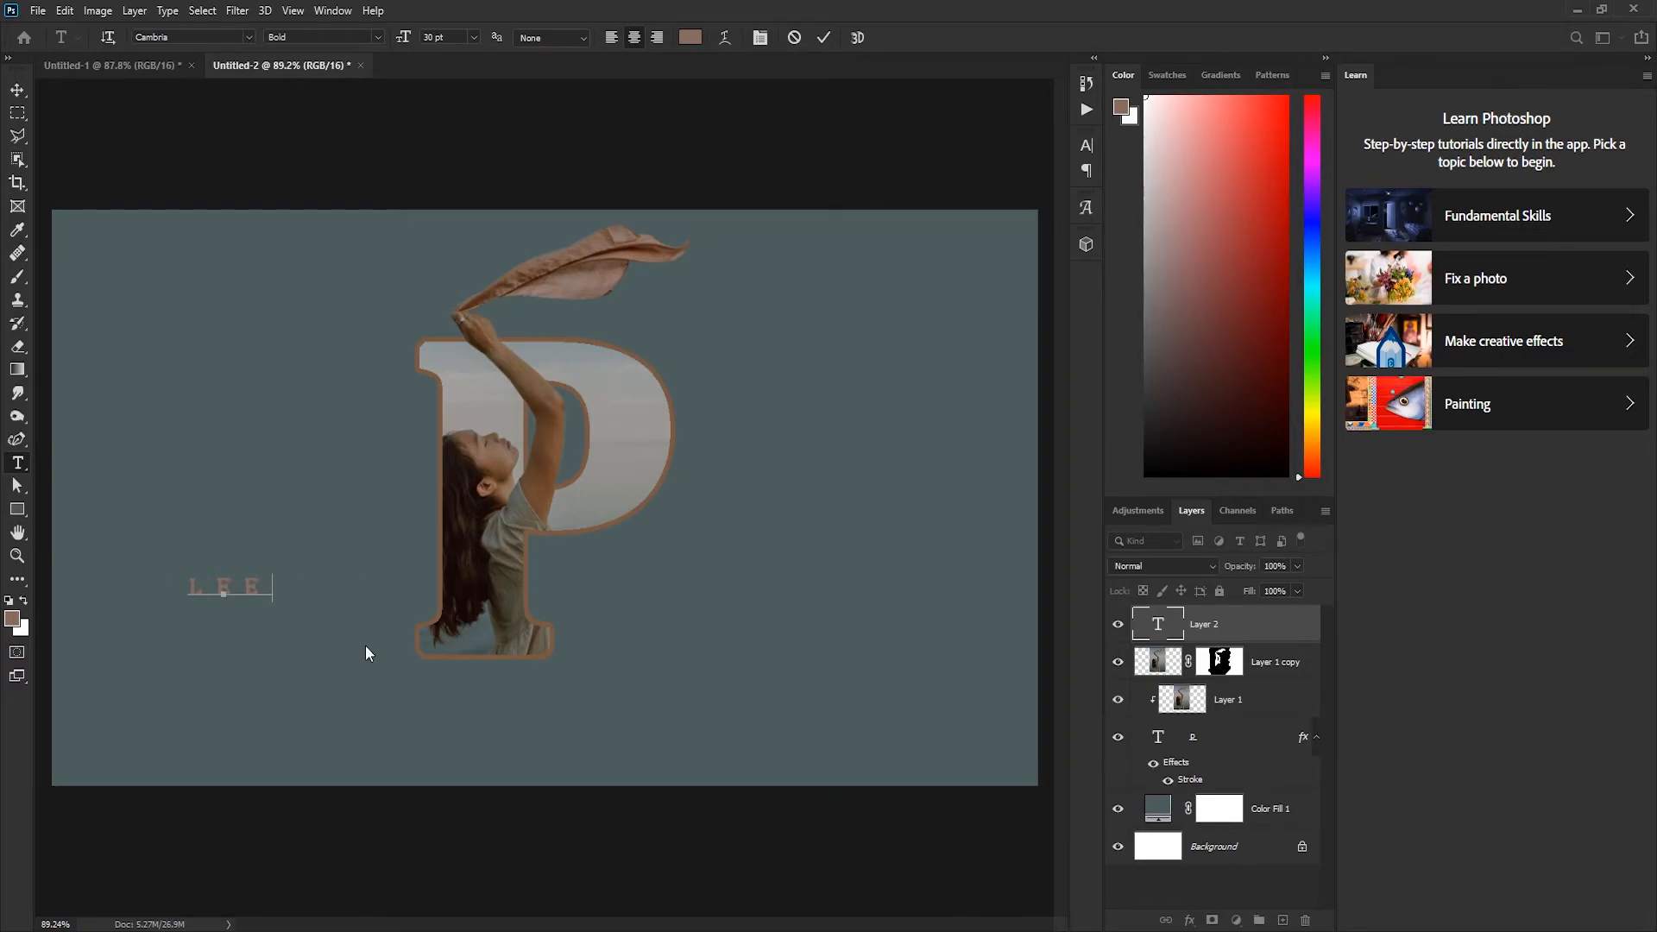
key(BackSpace)
text(TER)
key(BackSpace)
key(BackSpace)
text(TER PO)
text(T)
key(BackSpace)
text(RTRAIT)
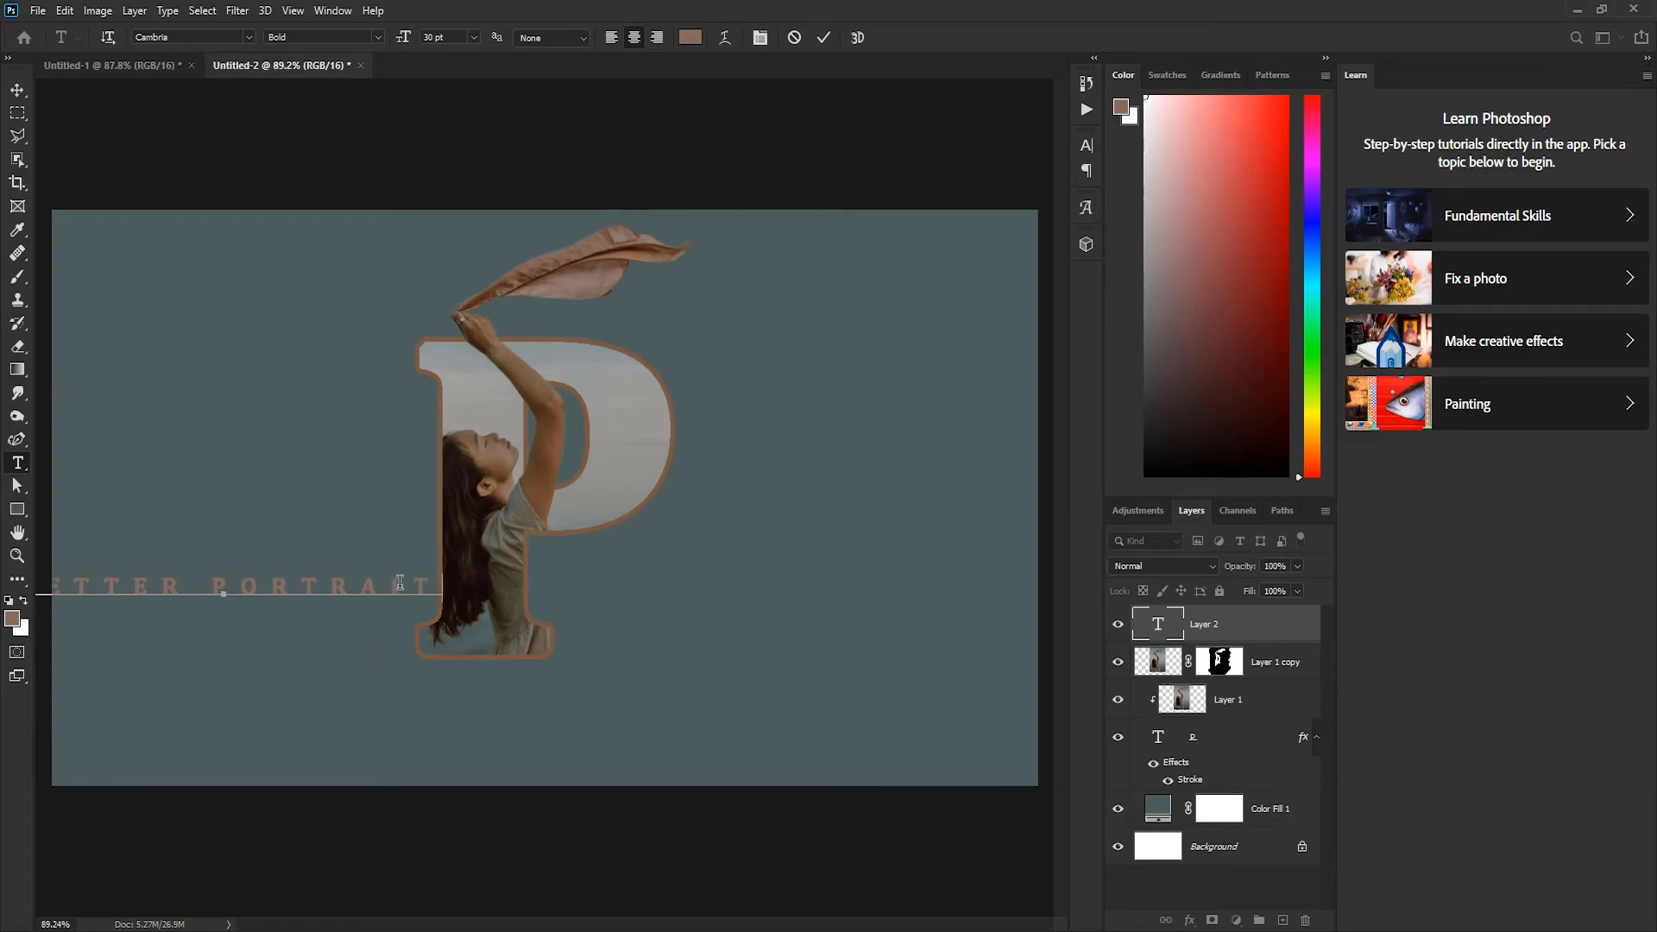
- Set the tracking of the whole LETTER PORTRAIT text to 520 and commit the text edit
drag(433, 581, 3, 604)
drag(128, 623, 541, 629)
drag(440, 580, 3, 592)
click(759, 39)
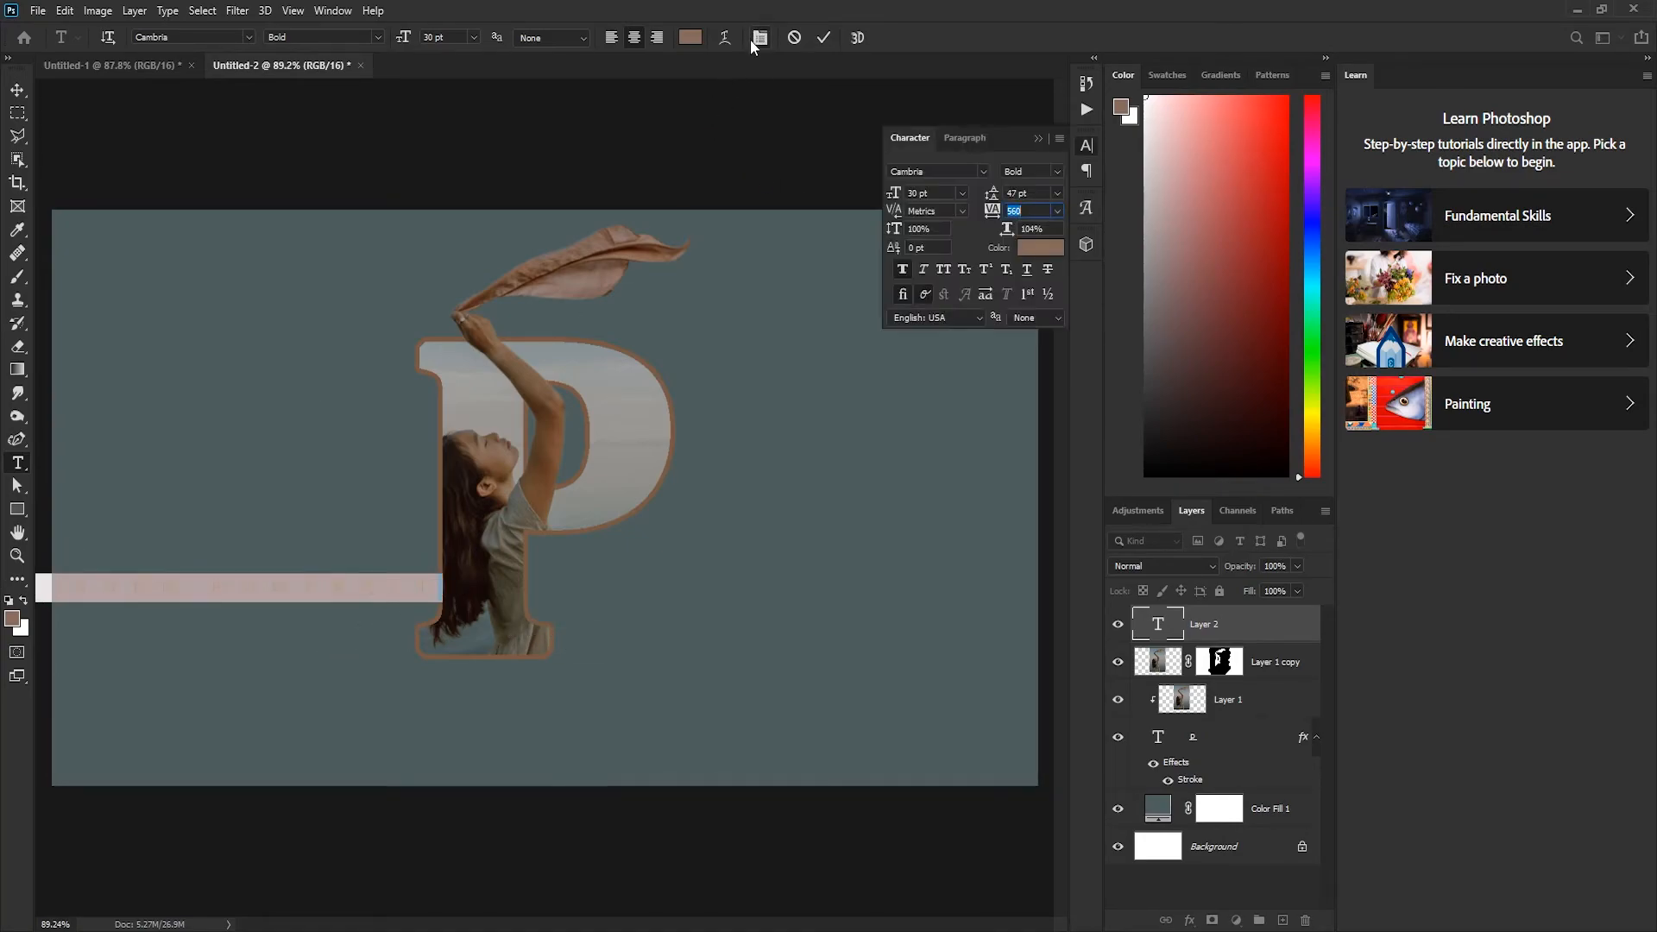
drag(999, 221, 997, 221)
click(824, 39)
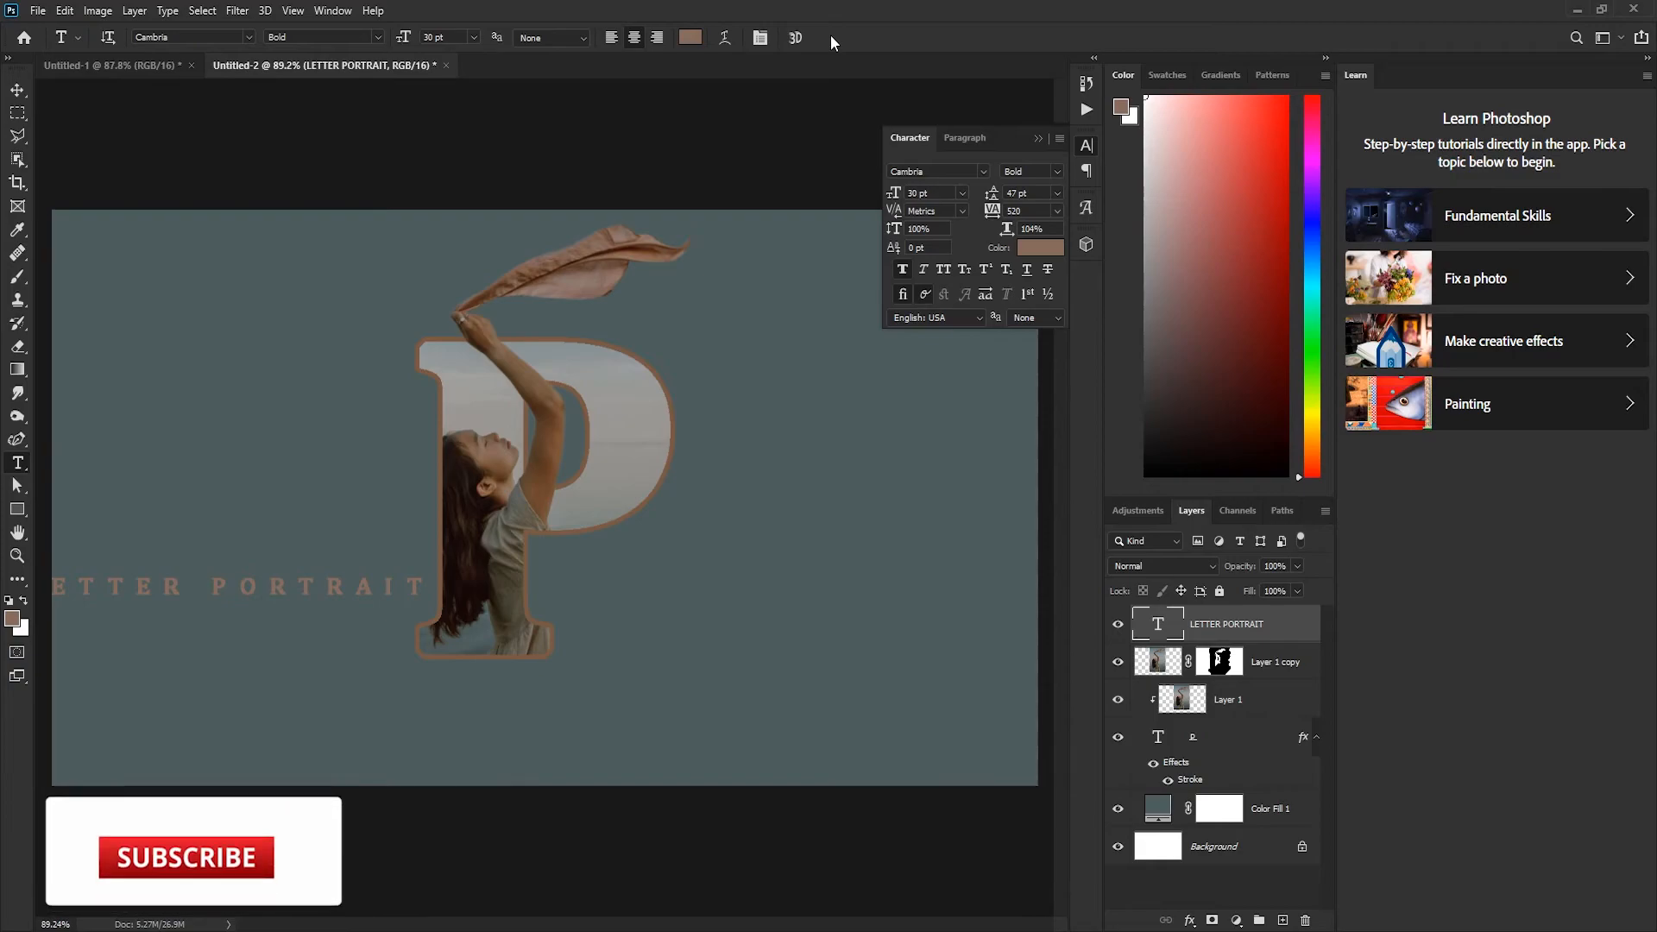
click(1038, 137)
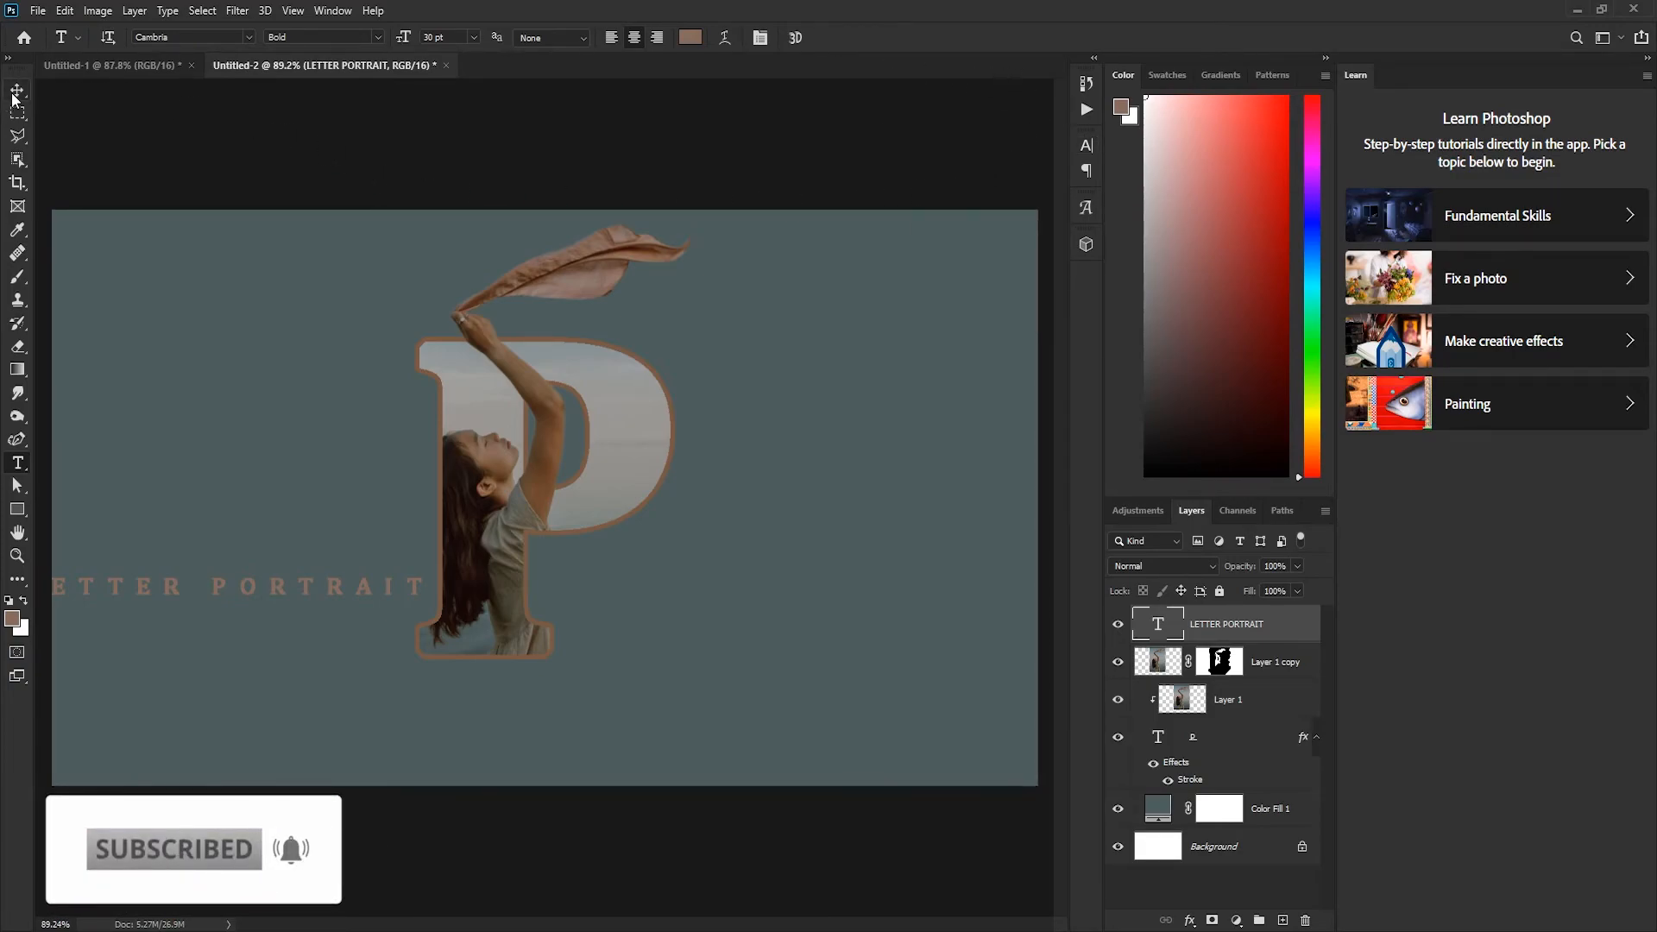
- Move the text across the P's lower stem and insert spaces so LETTER and PORTRAIT sit on either side of it
key(v)
drag(265, 589, 551, 598)
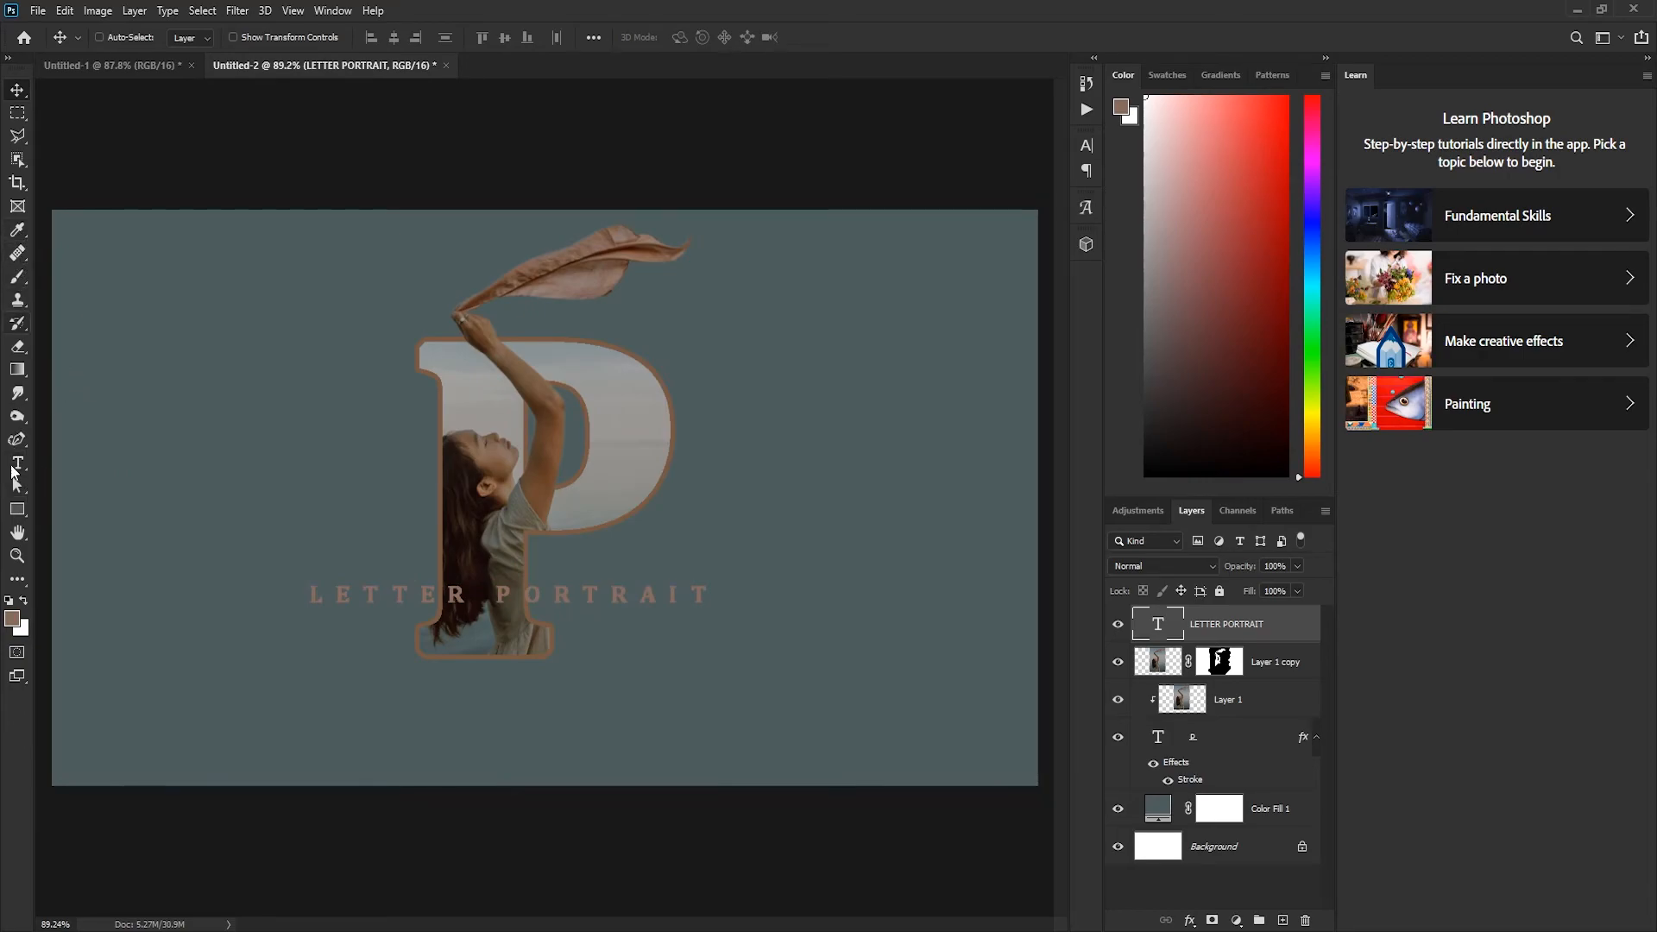
click(19, 464)
click(501, 604)
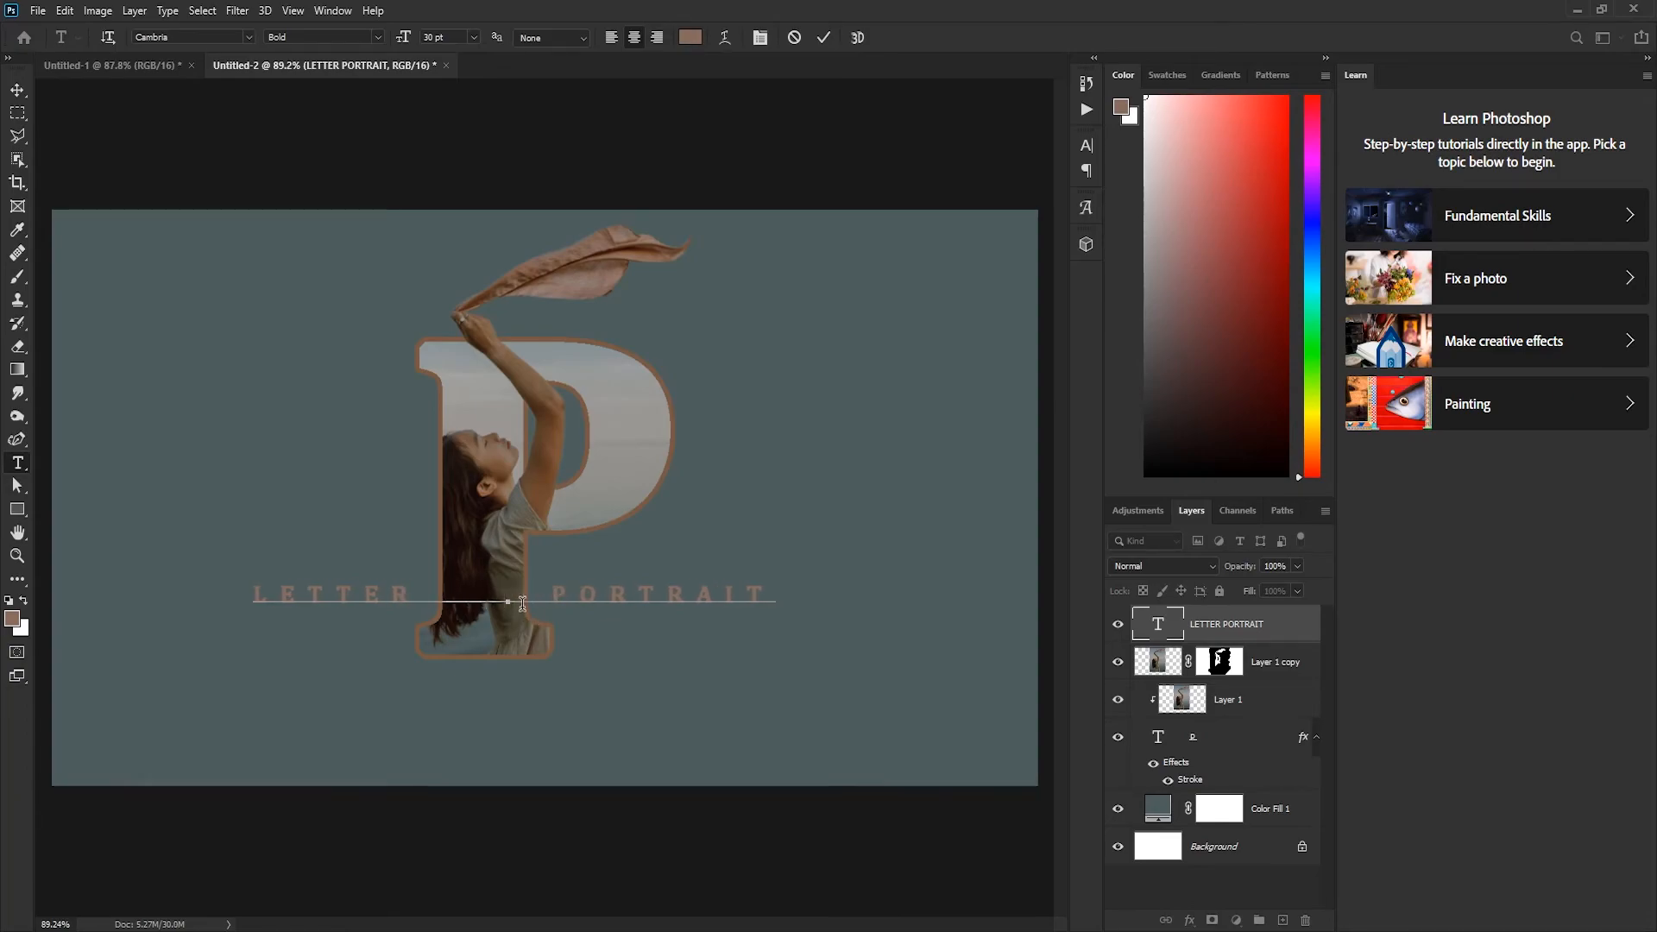
click(18, 89)
drag(614, 596, 614, 589)
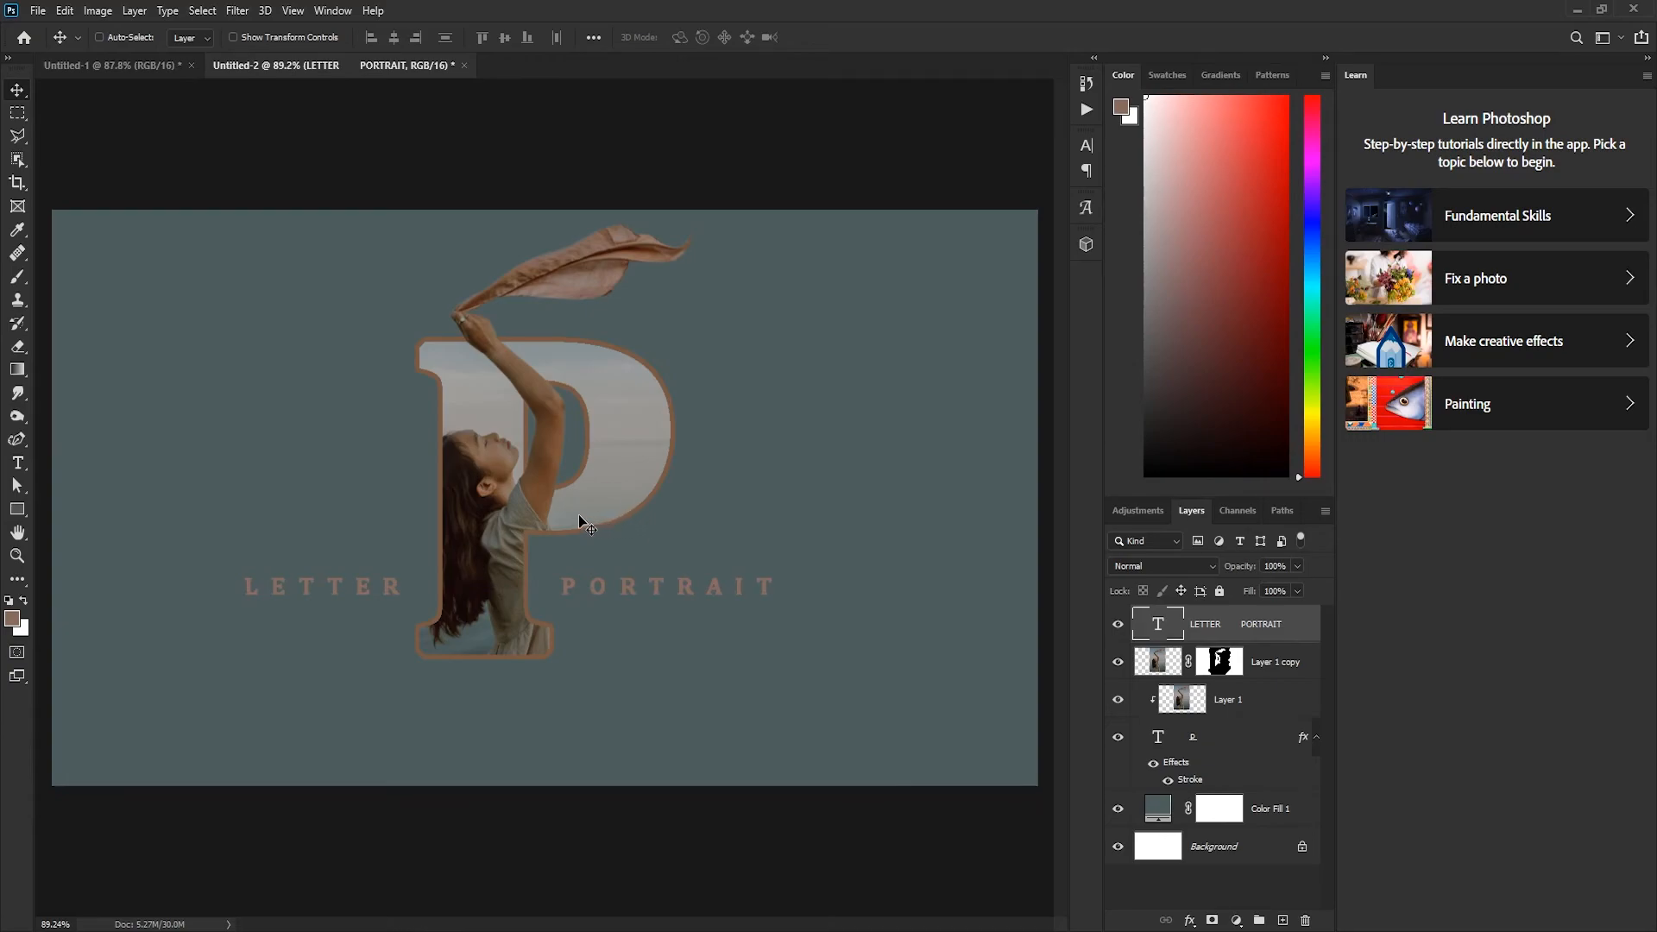
- Add more spaces between LETTER and PORTRAIT to widen the gap around the stem
click(24, 463)
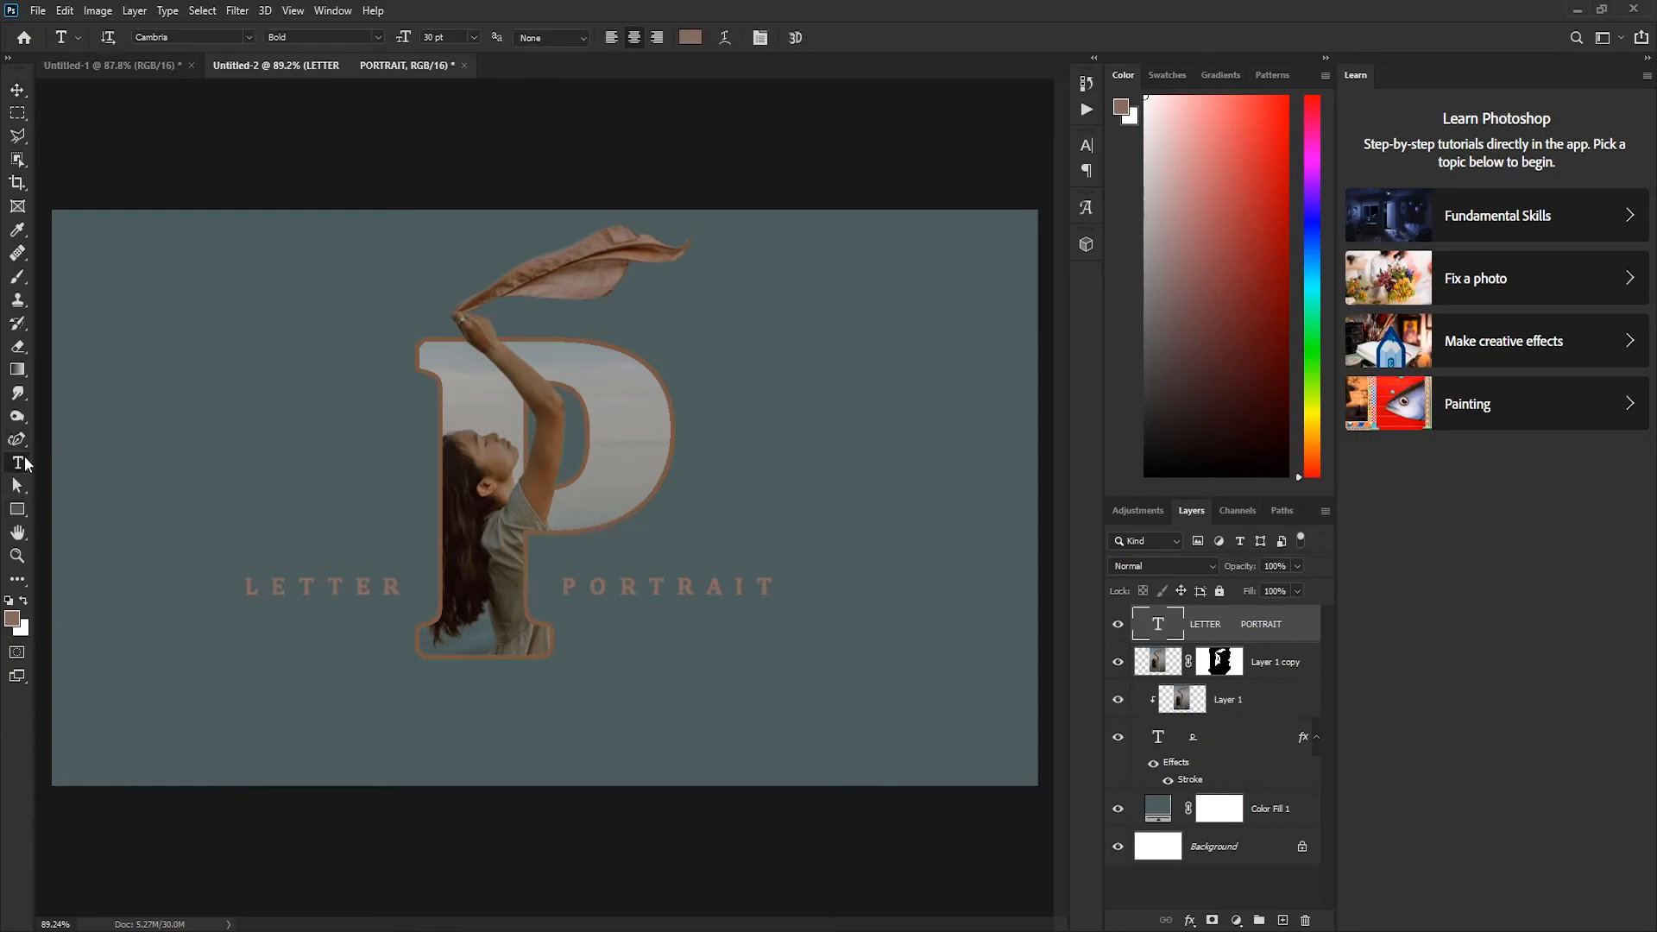
click(497, 596)
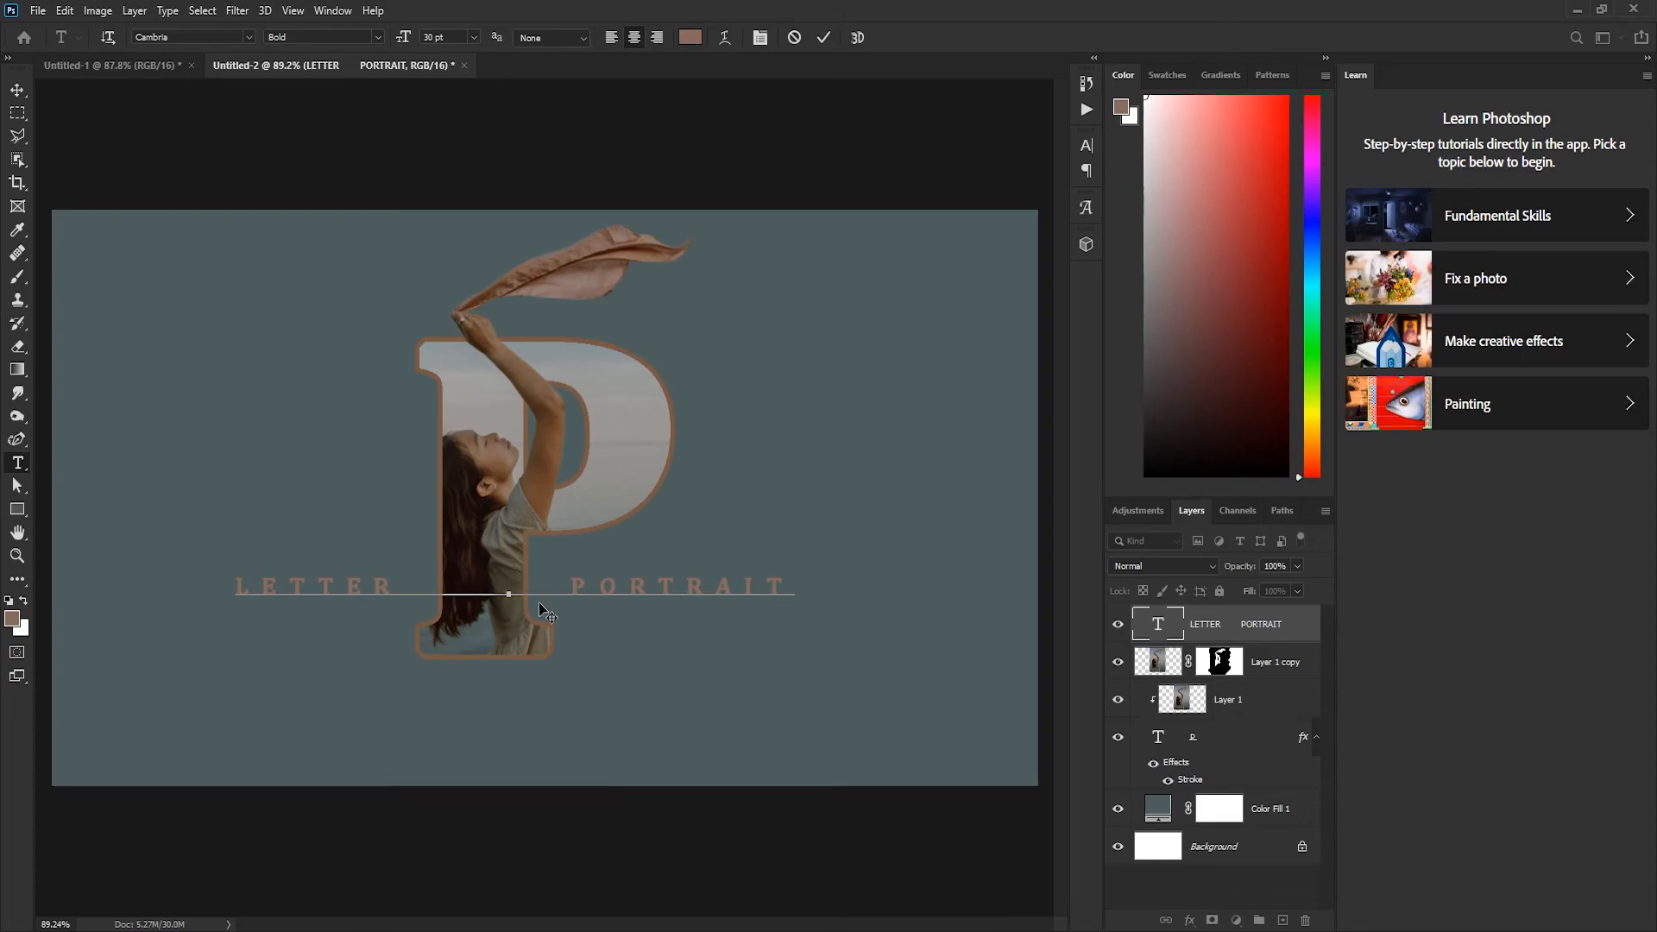
click(19, 91)
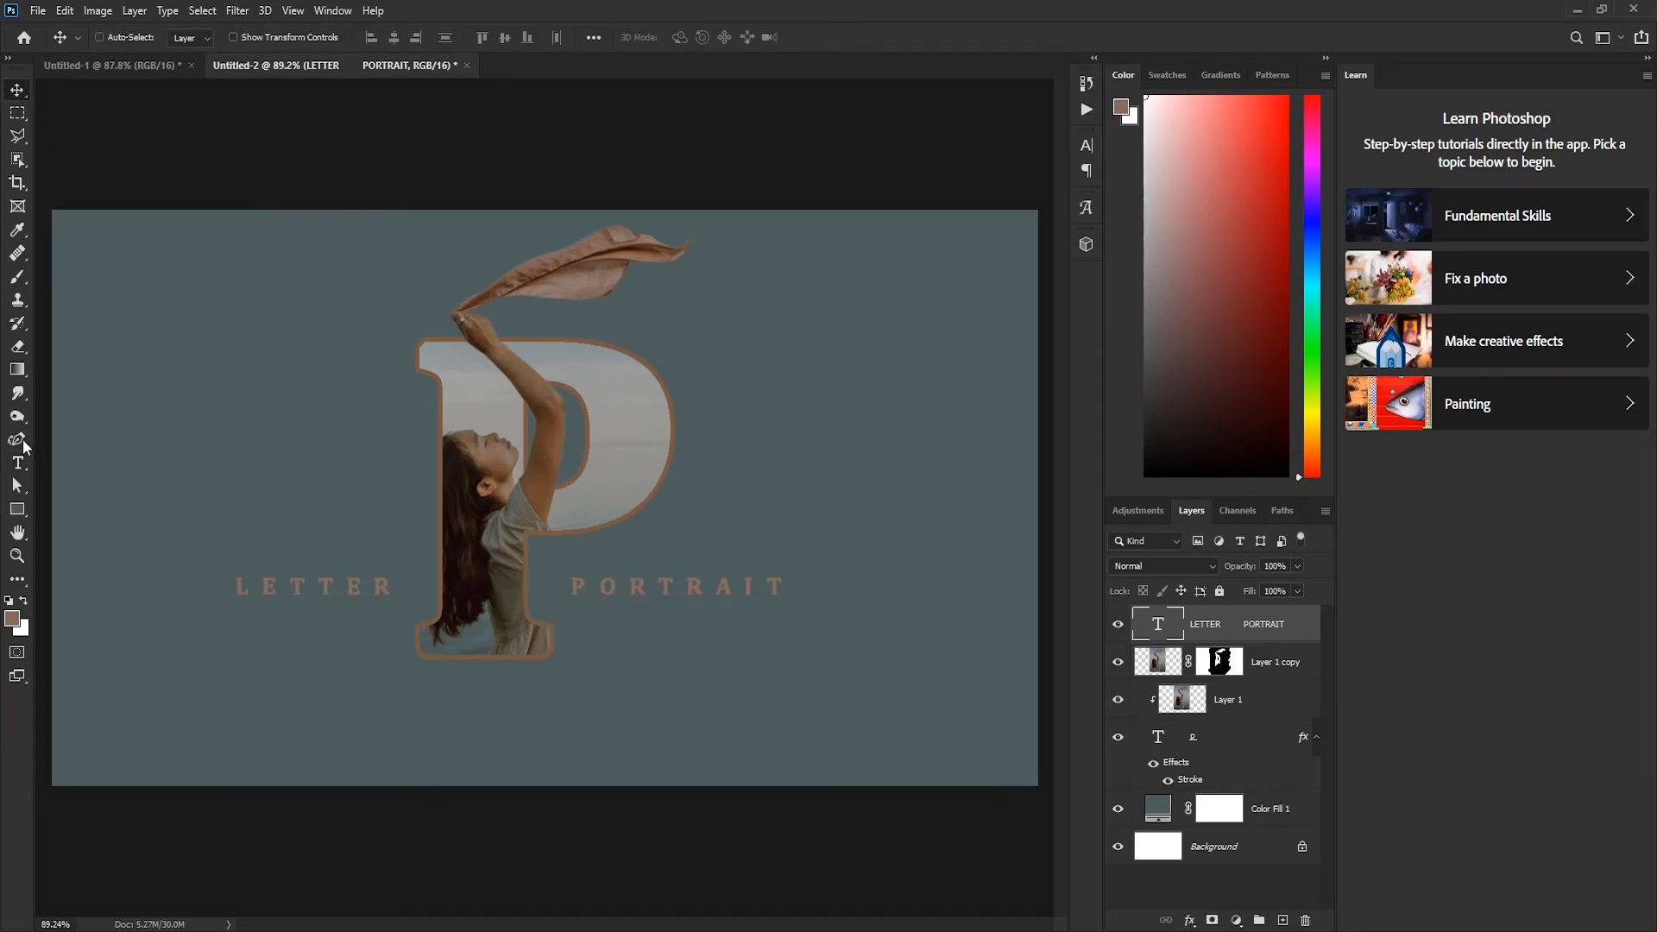
click(19, 464)
click(407, 721)
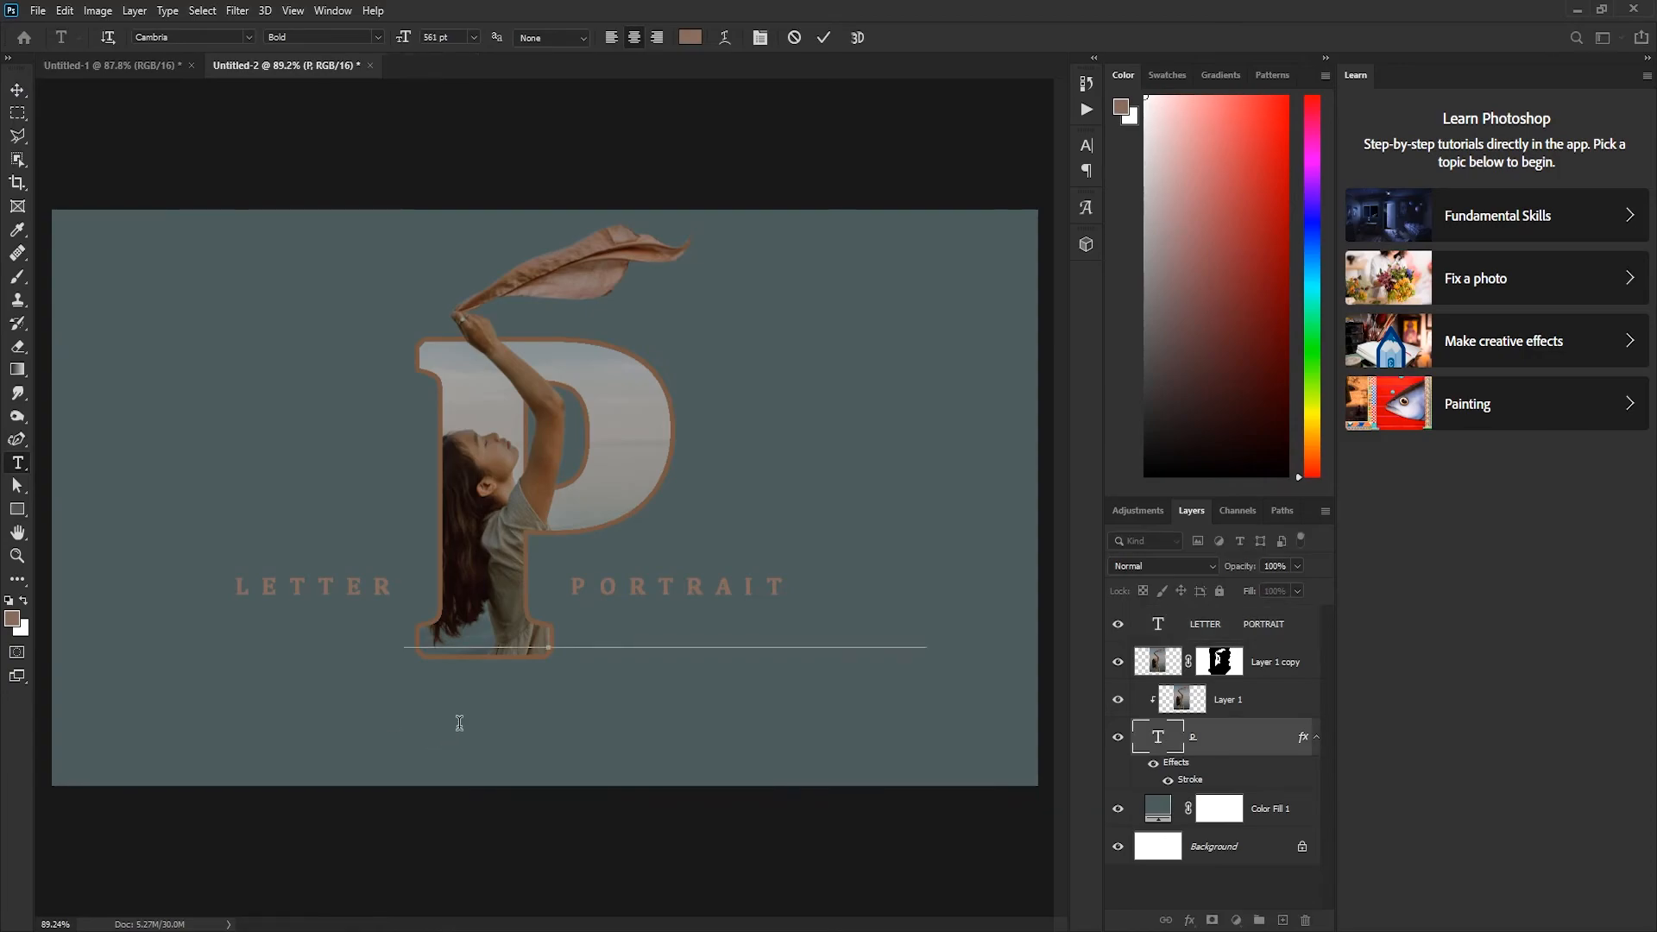
click(823, 38)
drag(263, 587, 422, 588)
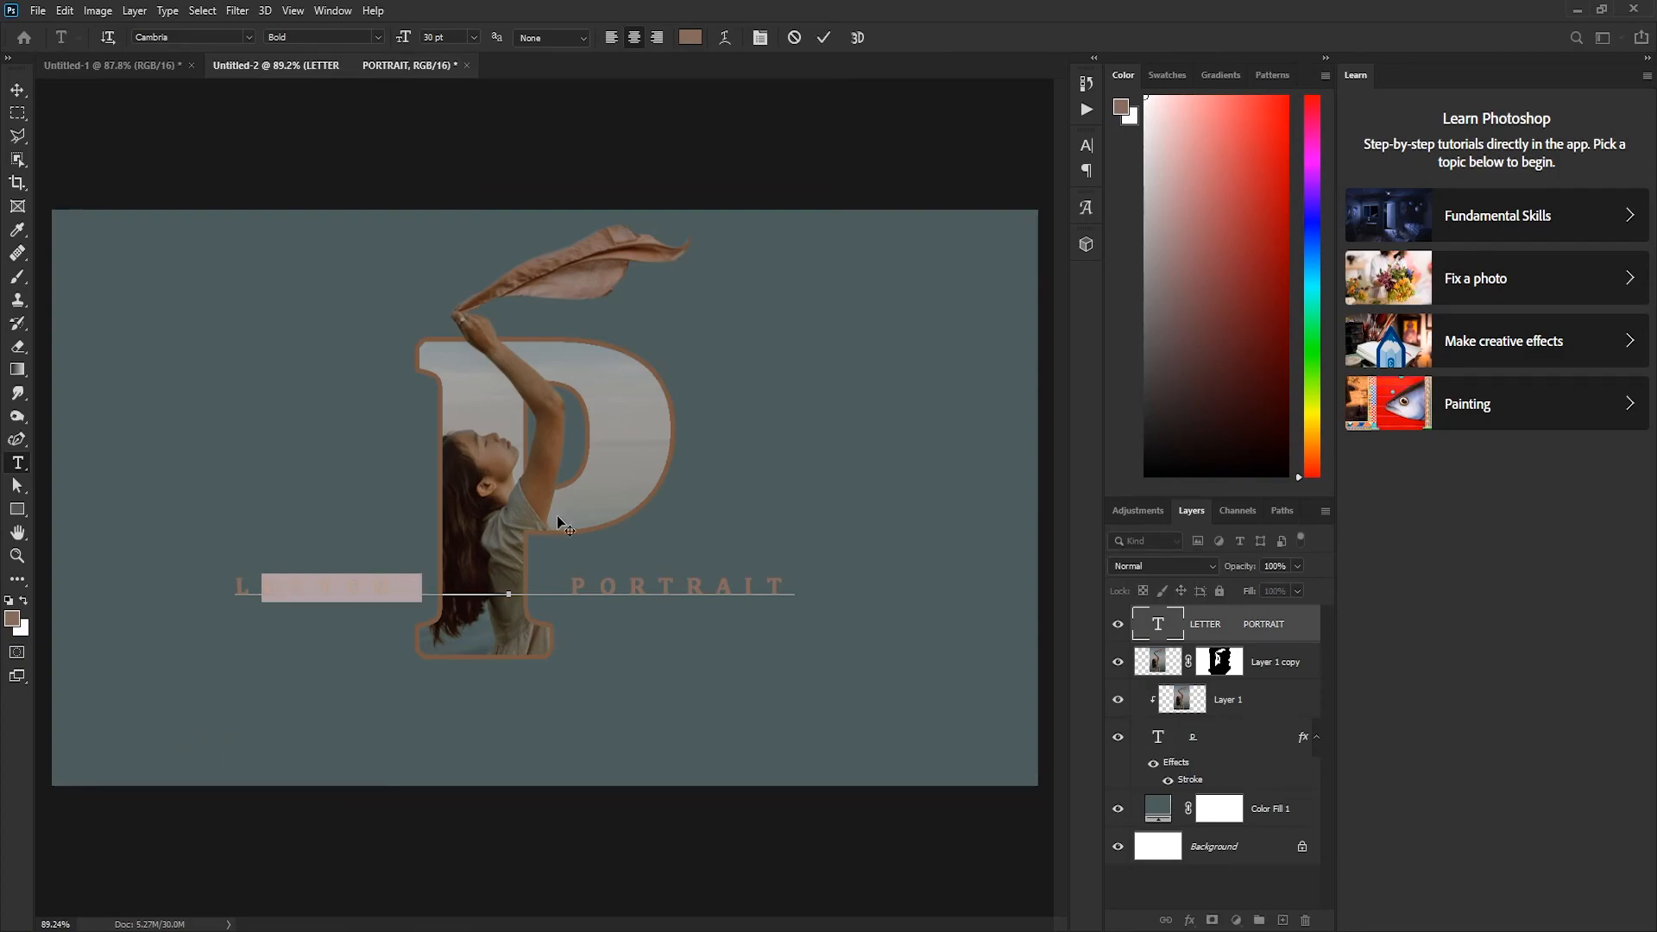
click(824, 38)
- Add a separate text layer reading EFFECT in the same style and place it centered beneath the P
click(162, 733)
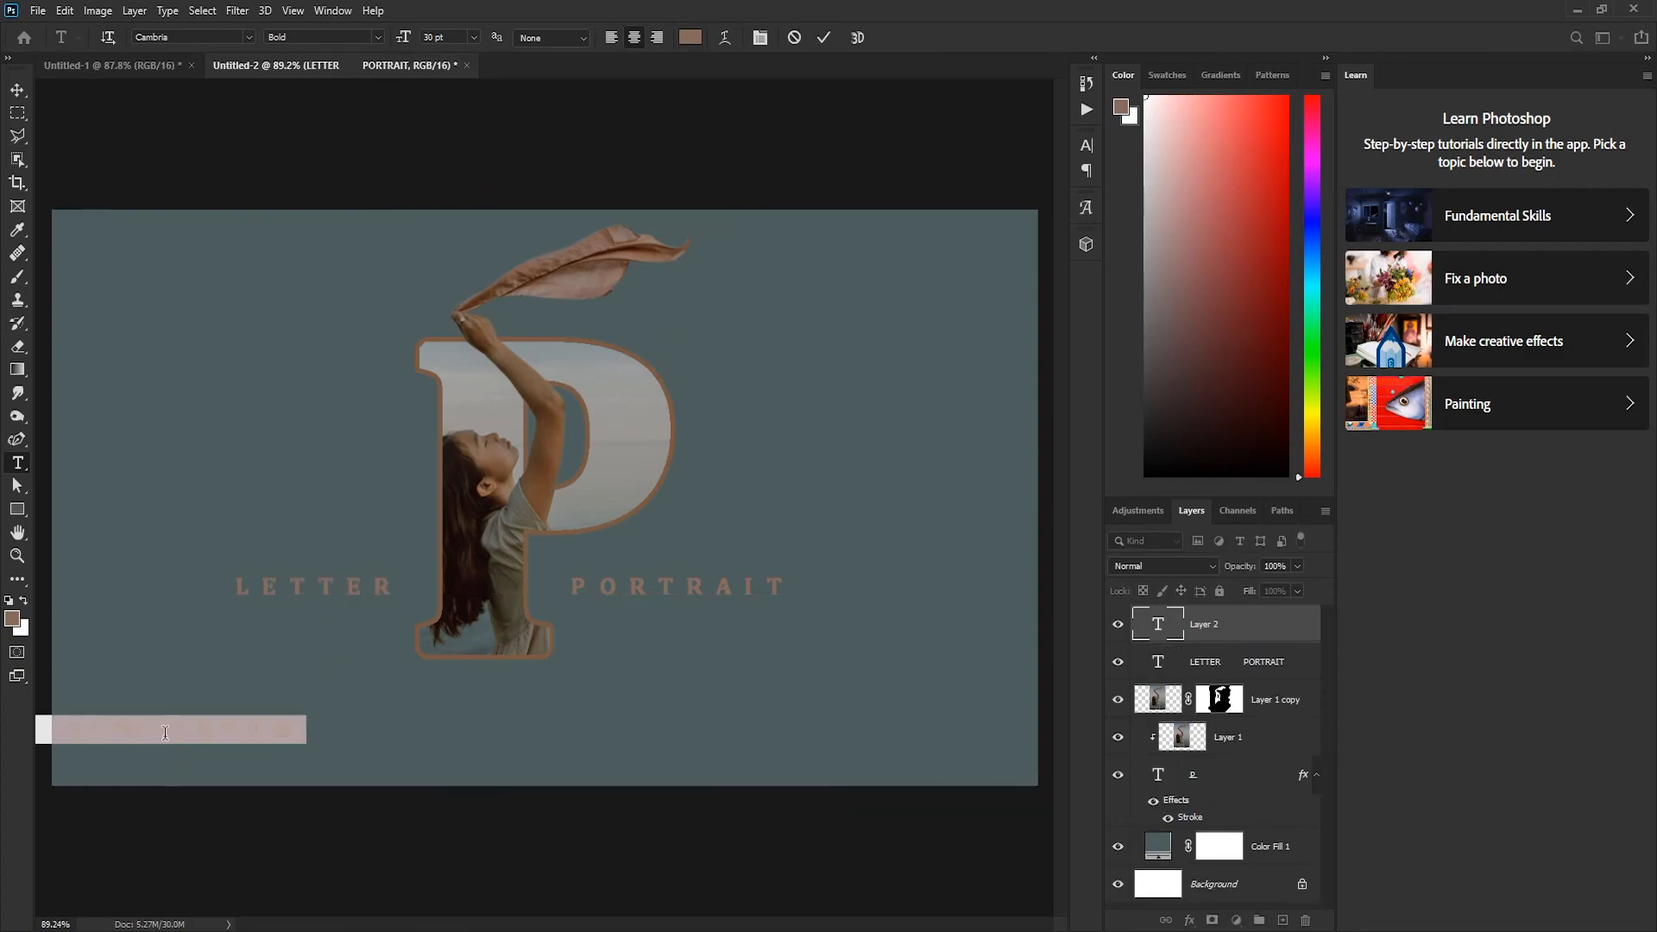
text(E)
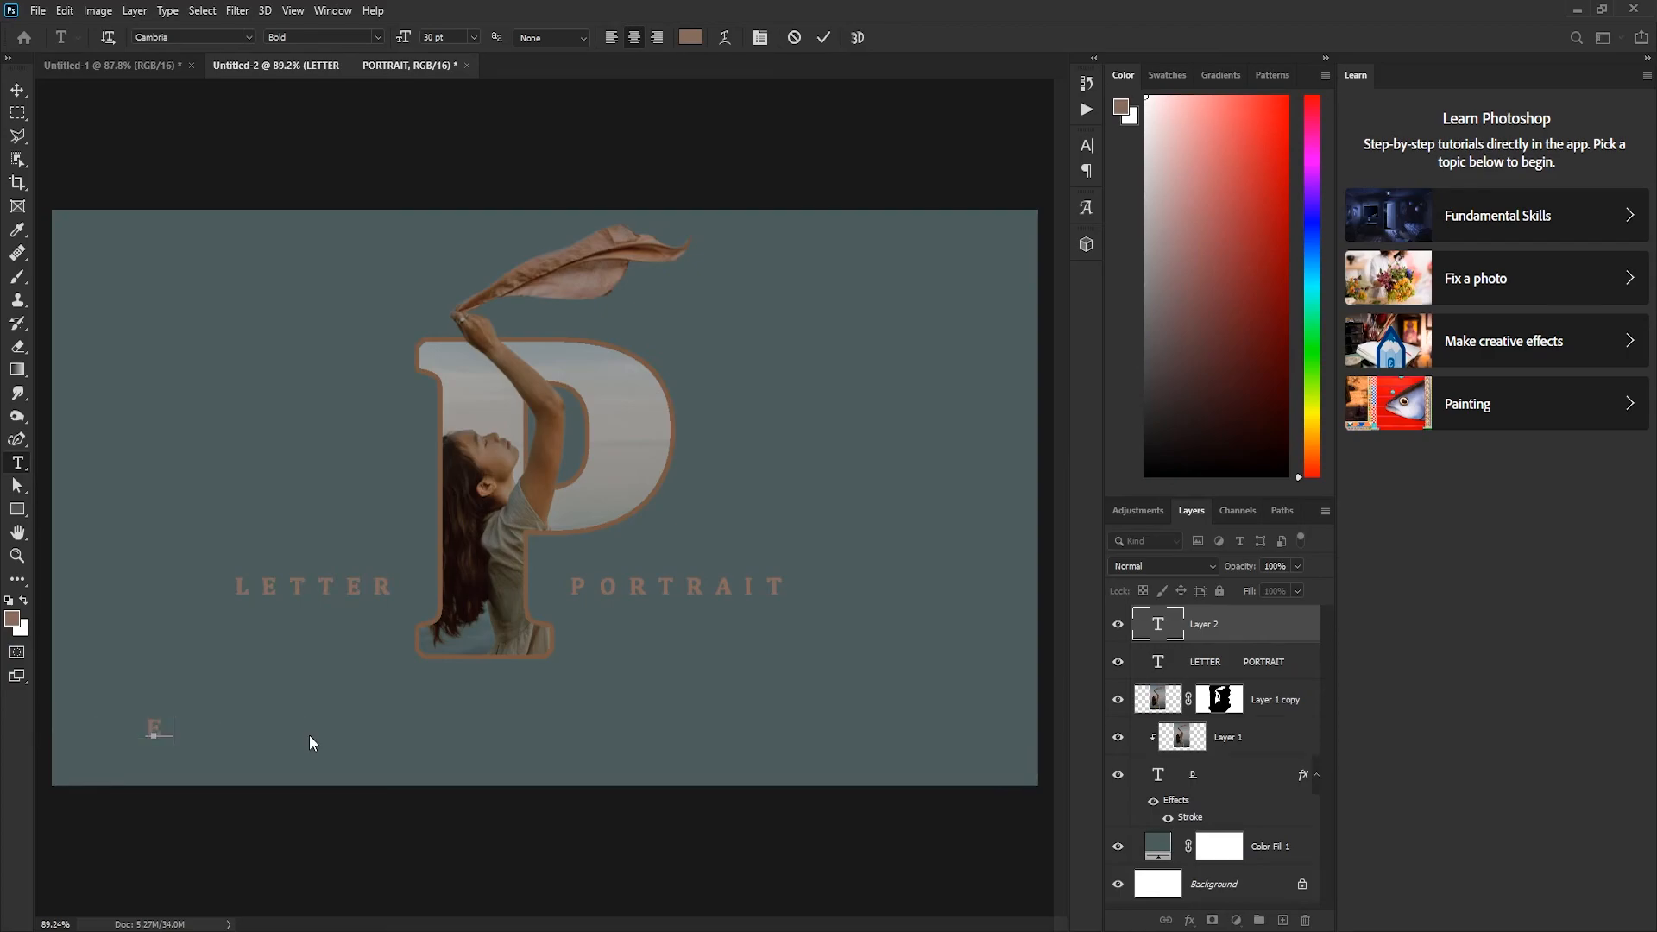
text(FFECT)
click(17, 90)
drag(162, 731, 499, 716)
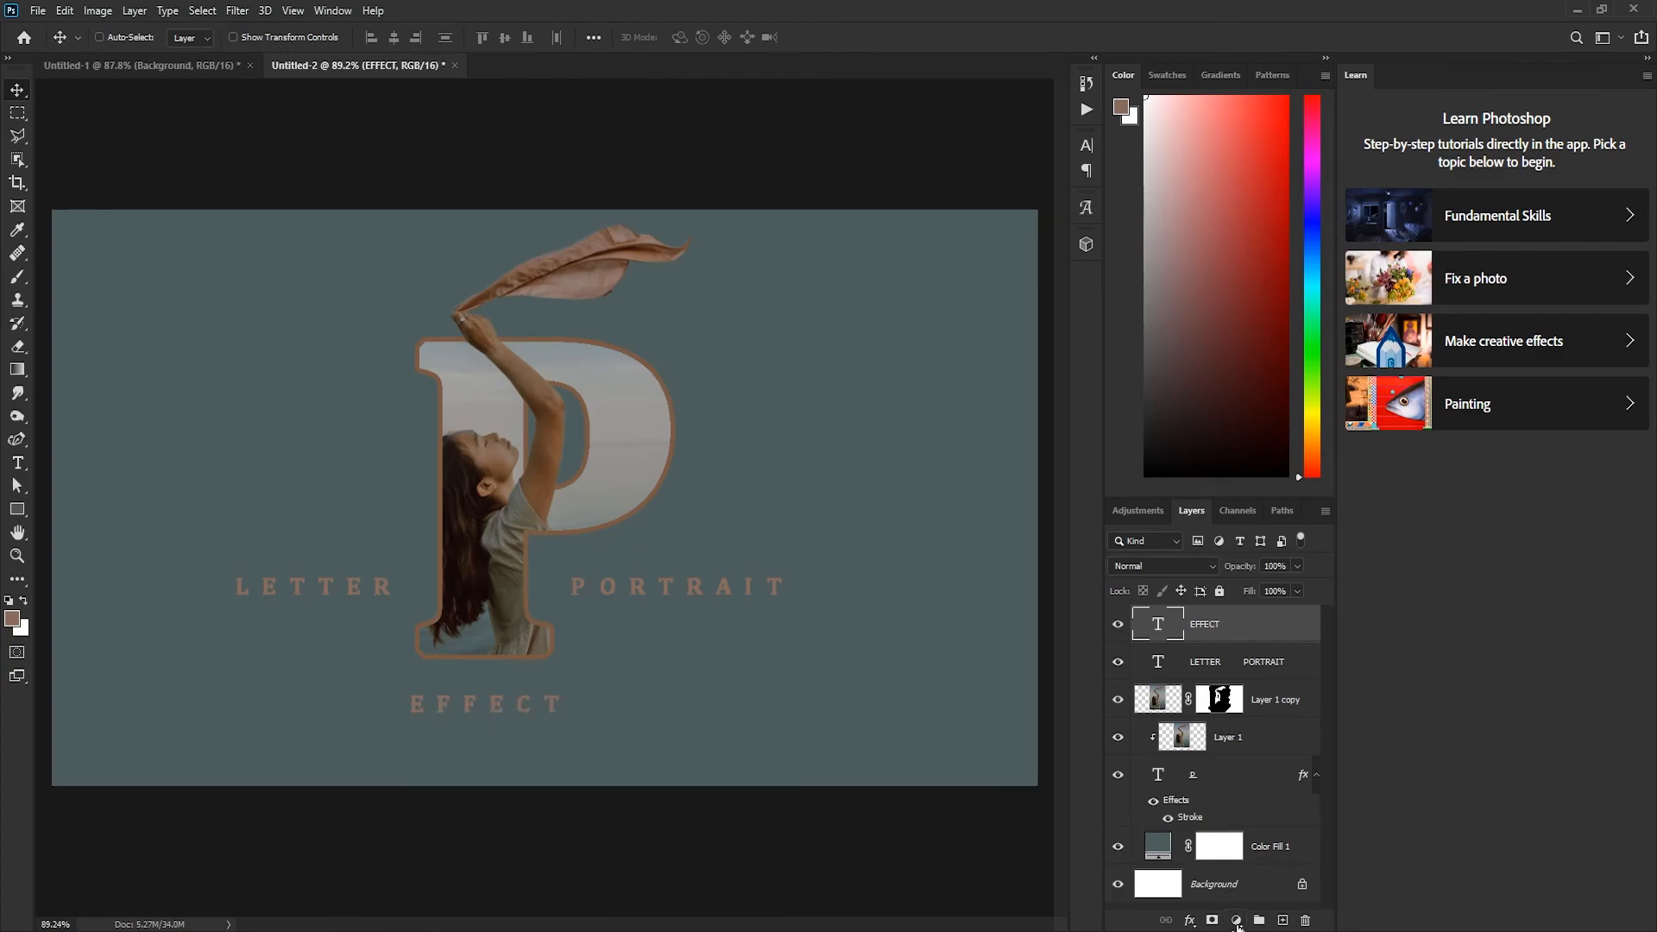
- Add a Curves adjustment layer above all layers and raise the curve's midtones from the teal background to brighten the image
click(1236, 921)
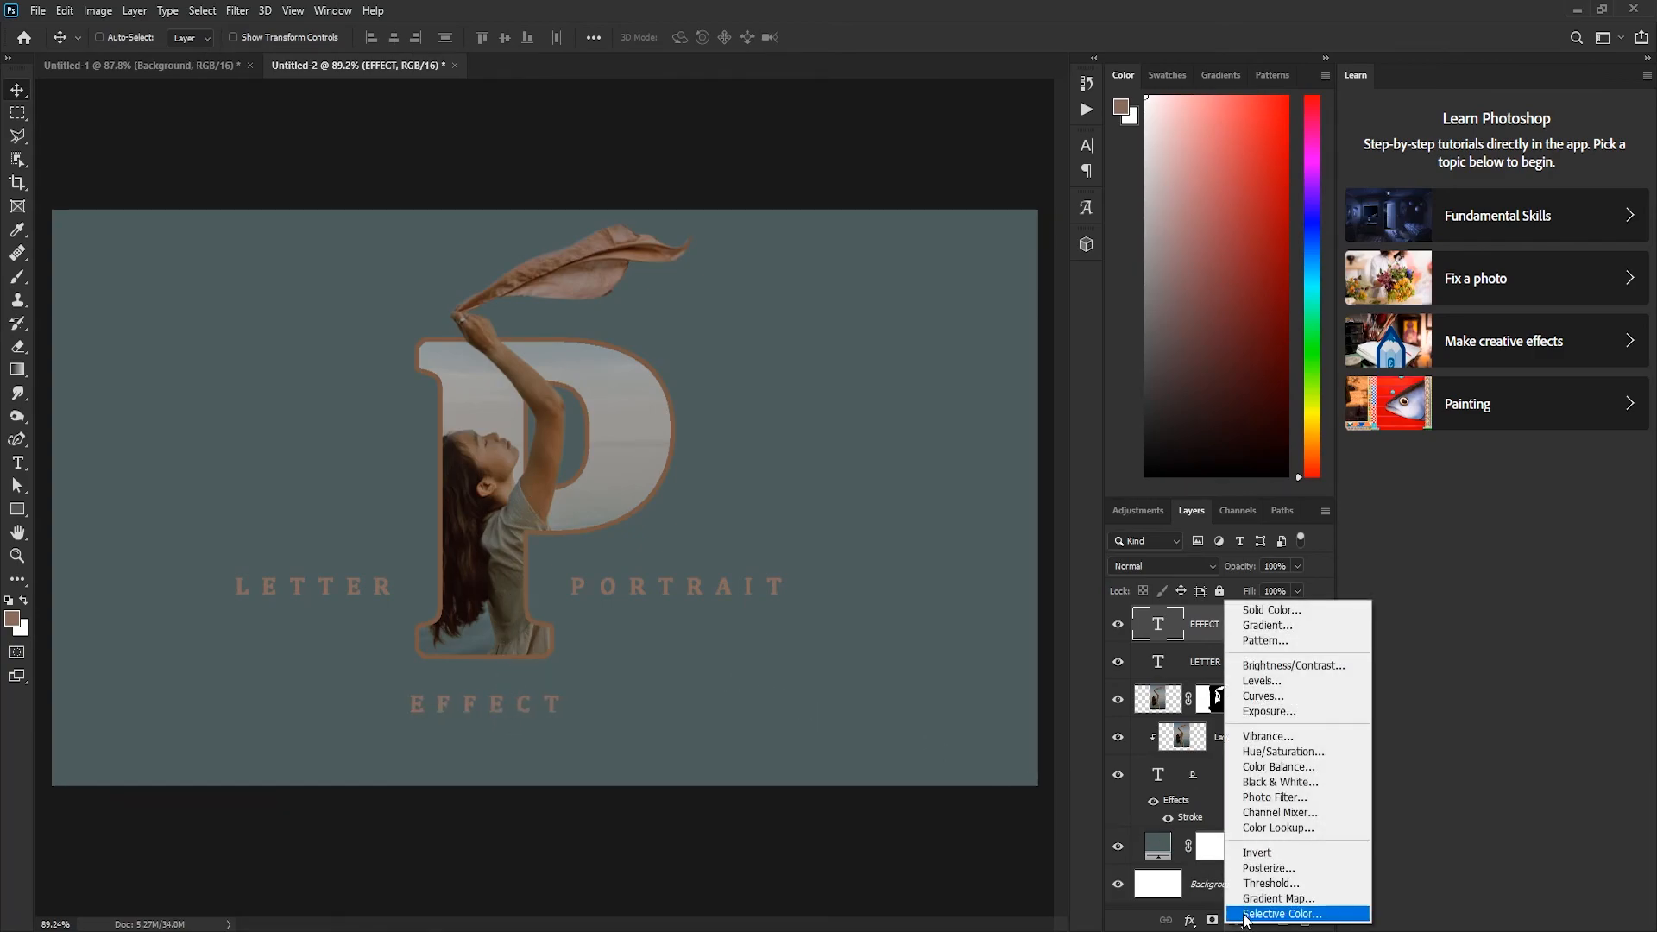
click(1276, 698)
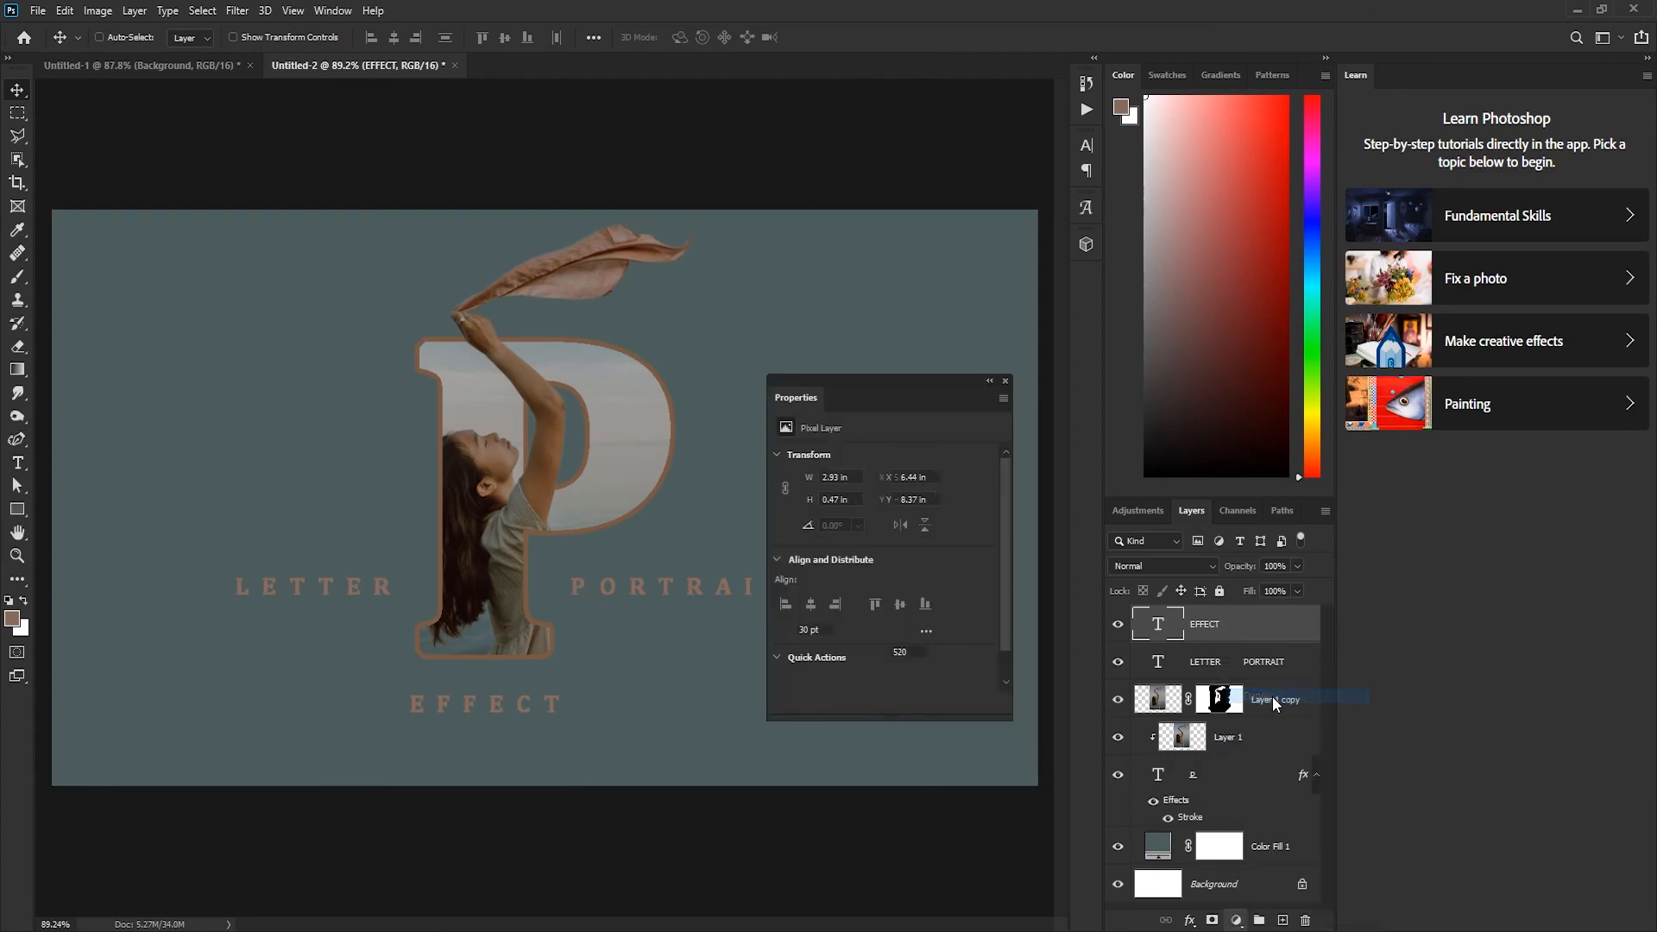
click(786, 480)
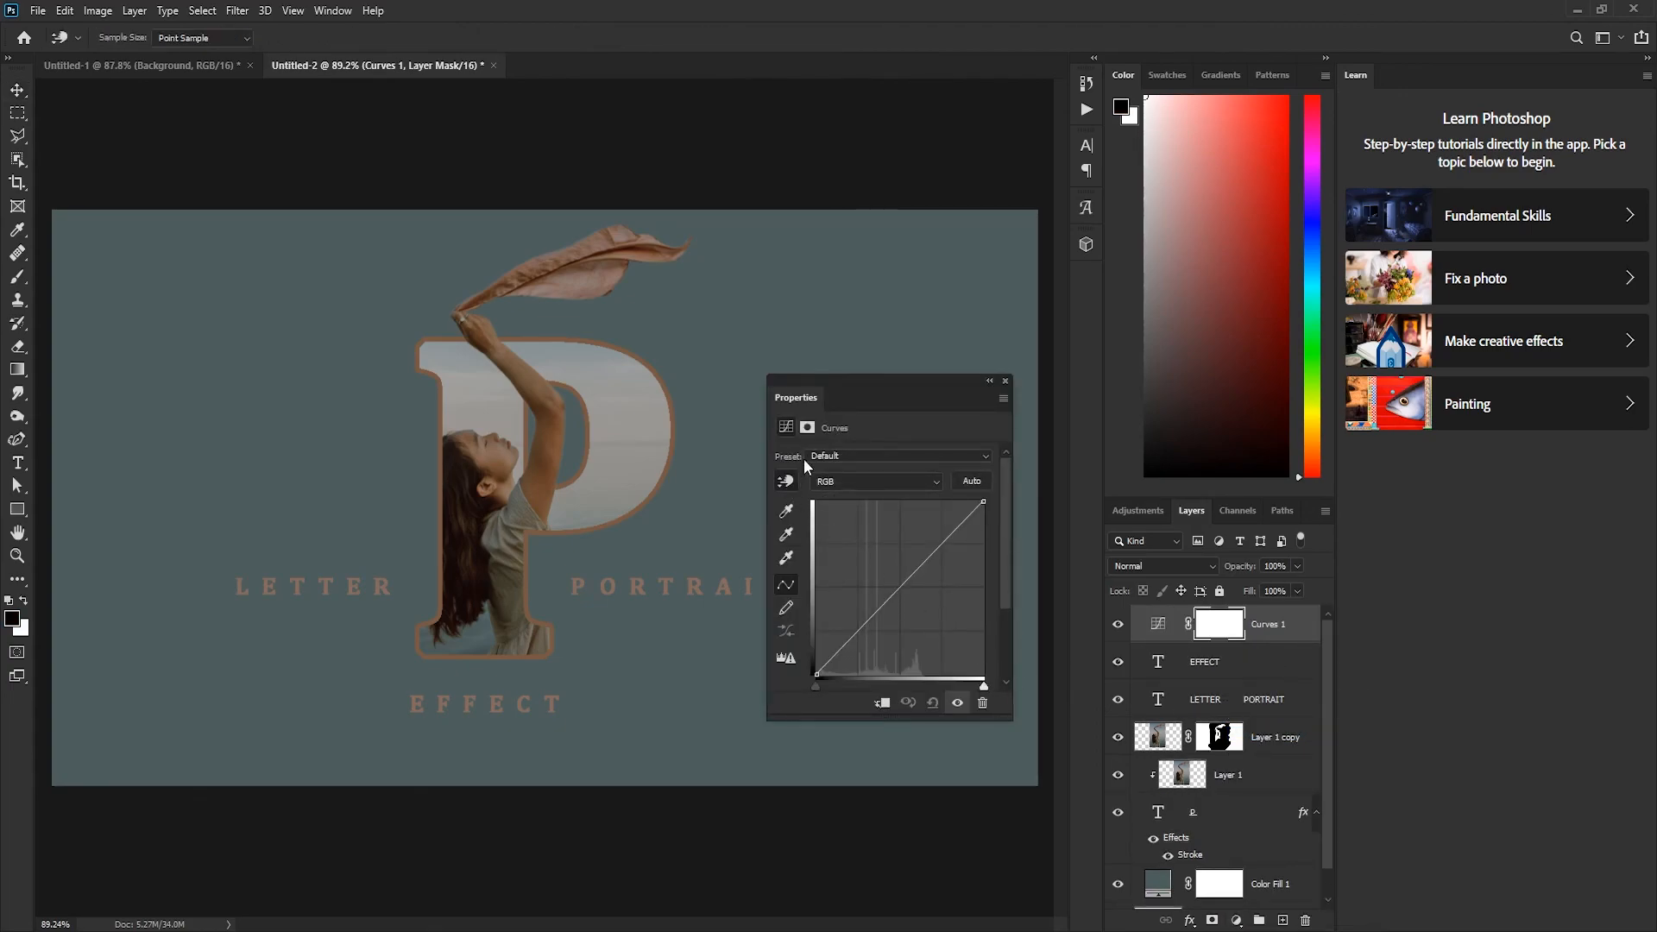
drag(878, 386, 990, 389)
drag(782, 474, 843, 443)
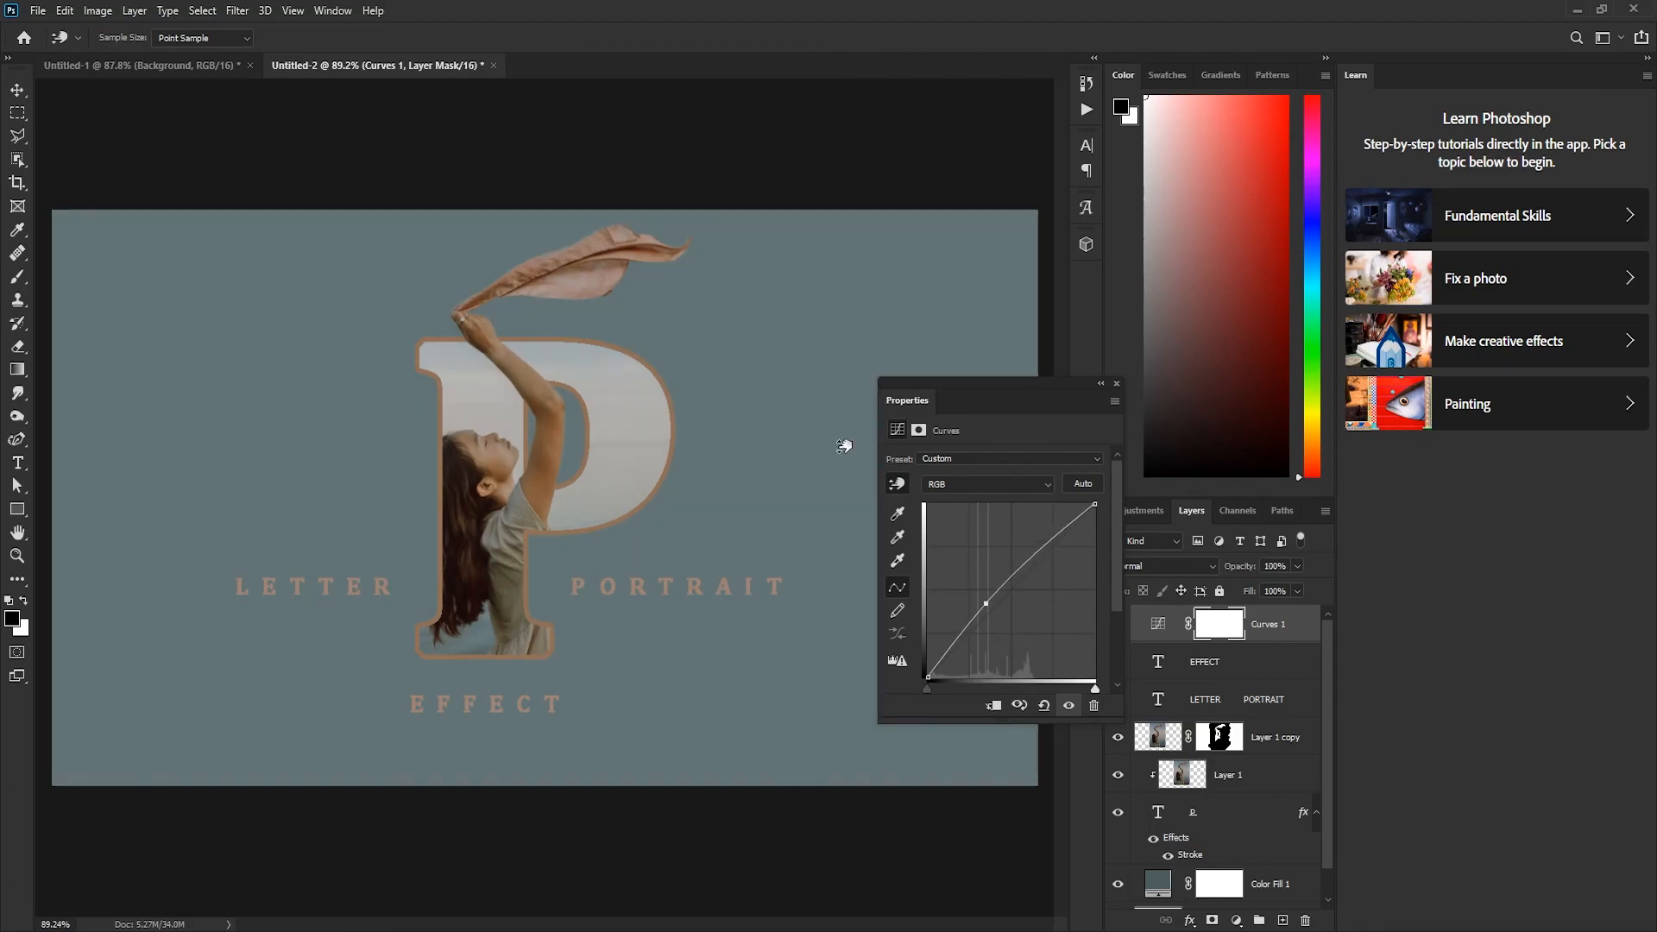
click(1117, 384)
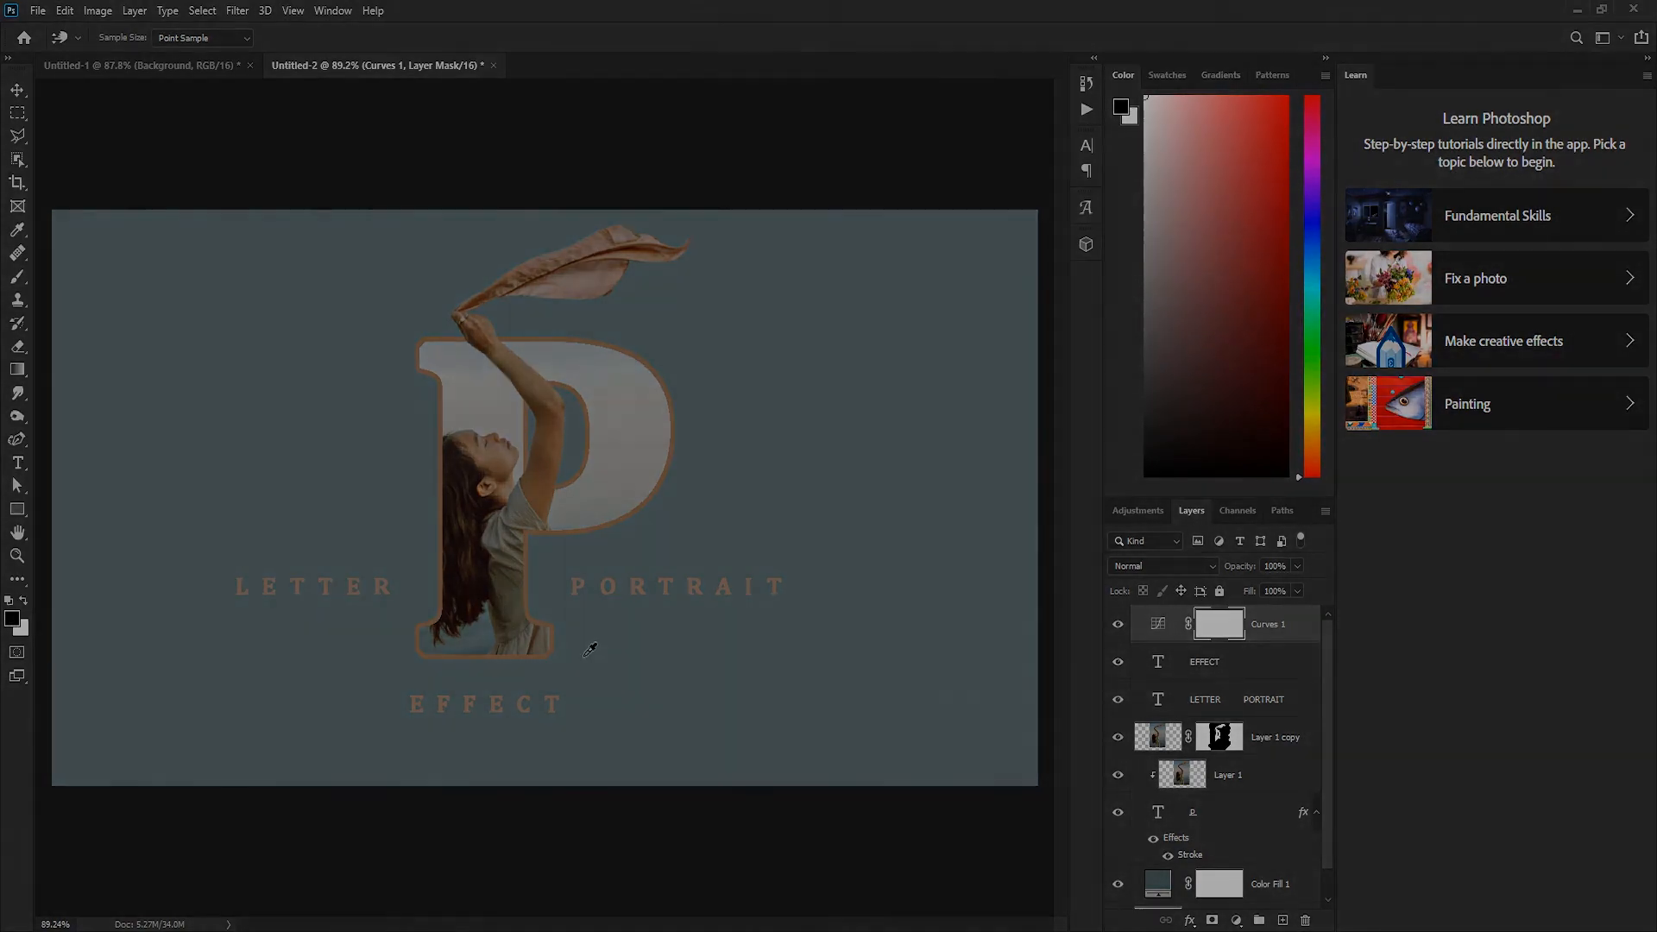